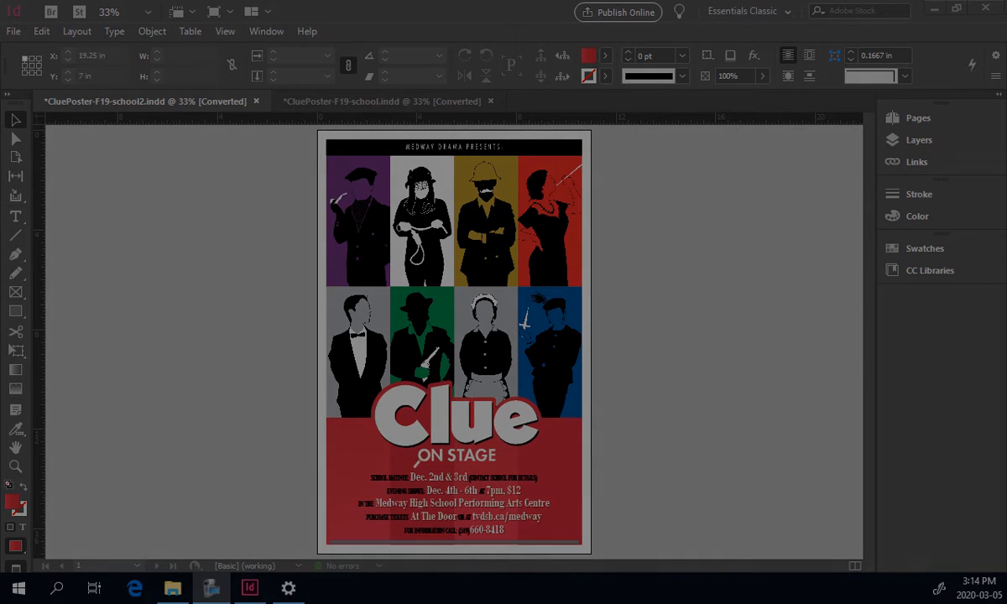
Move the purple, white and red character panels and the Clue title off the poster onto the pasteboard.
{"action": "left_click", "coordinate": [282, 186]}
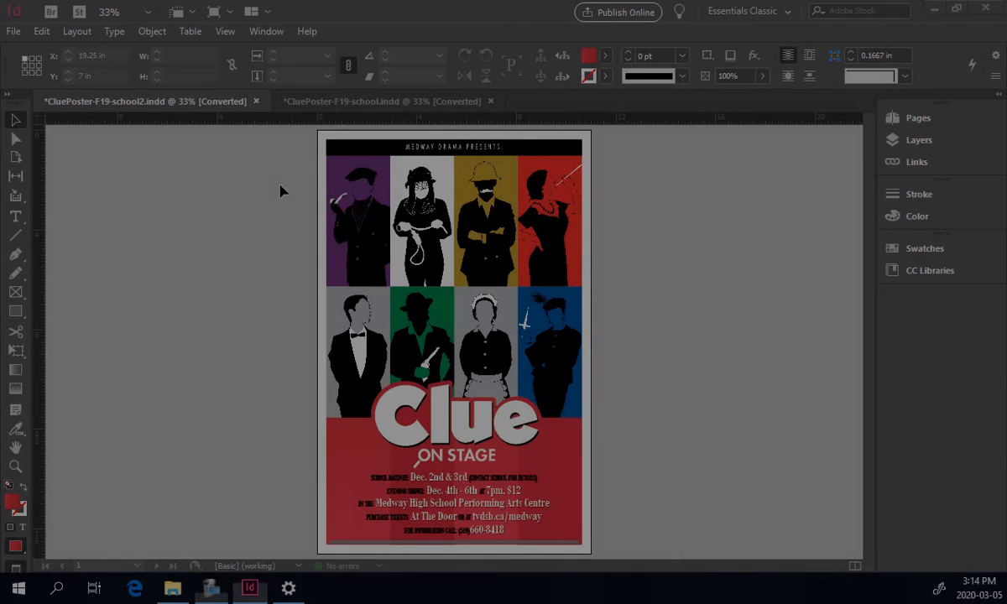
{"action": "left_click", "coordinate": [353, 201]}
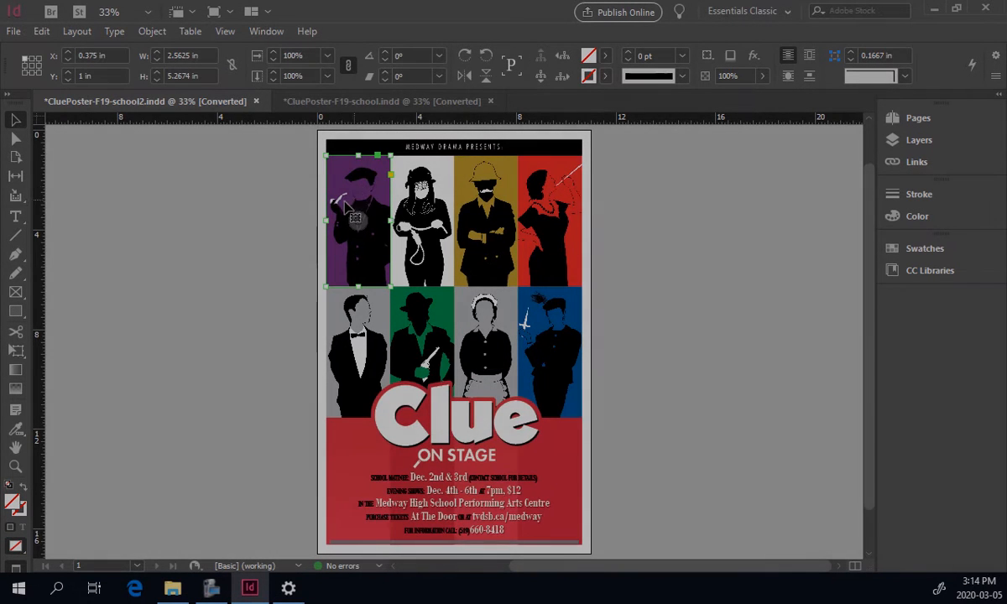
{"action": "left_click_drag", "start_coordinate": [354, 202], "coordinate": [247, 229]}
{"action": "left_click_drag", "start_coordinate": [392, 205], "coordinate": [614, 232]}
{"action": "left_click_drag", "start_coordinate": [545, 219], "coordinate": [678, 396]}
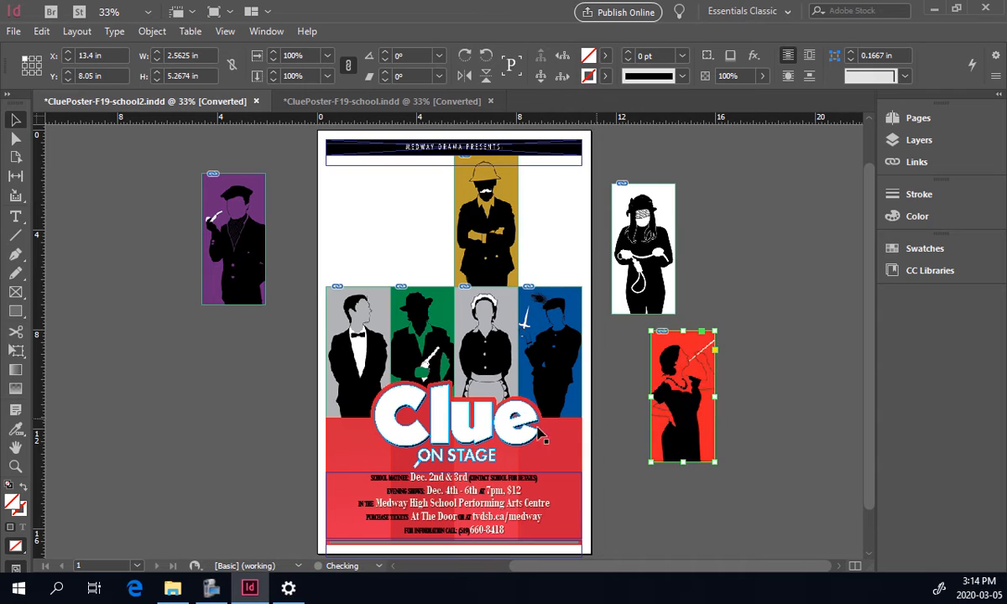
{"action": "left_click_drag", "start_coordinate": [480, 438], "coordinate": [240, 398]}
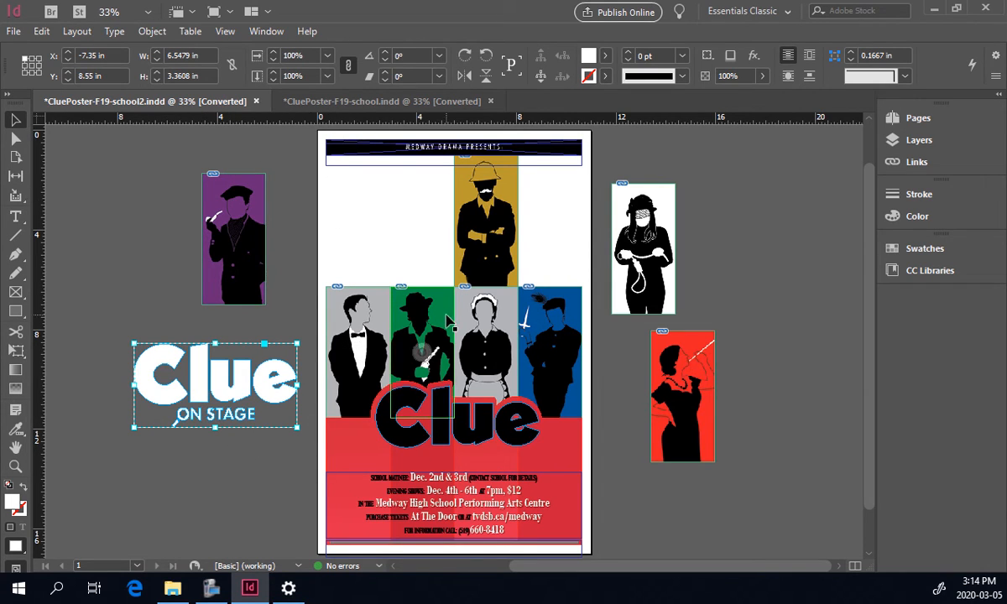
Select the event details text inside the bottom text frame, then return to the Selection tool.
{"action": "double_click", "coordinate": [472, 510]}
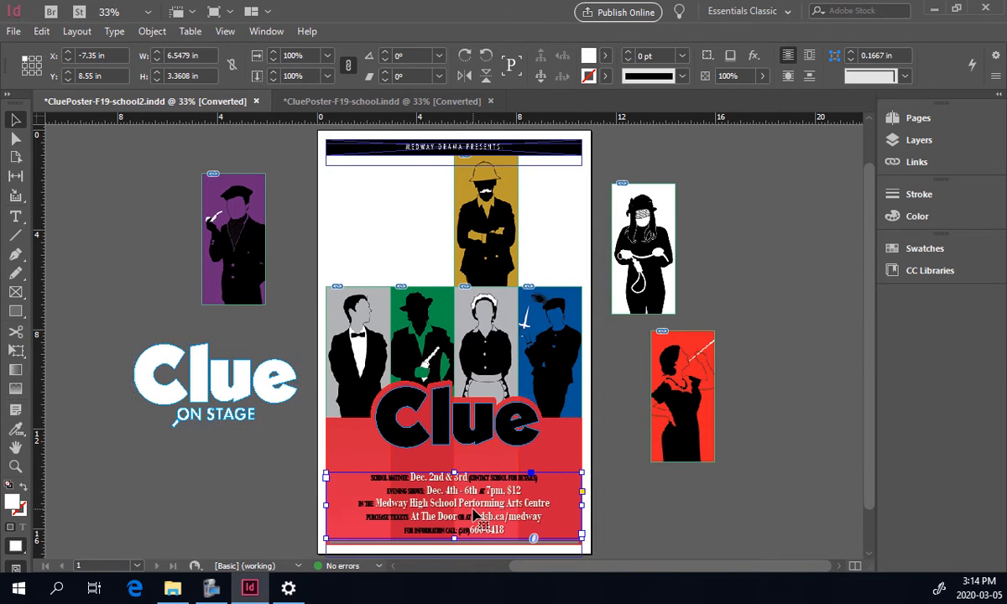
{"action": "left_click_drag", "start_coordinate": [507, 517], "coordinate": [427, 494]}
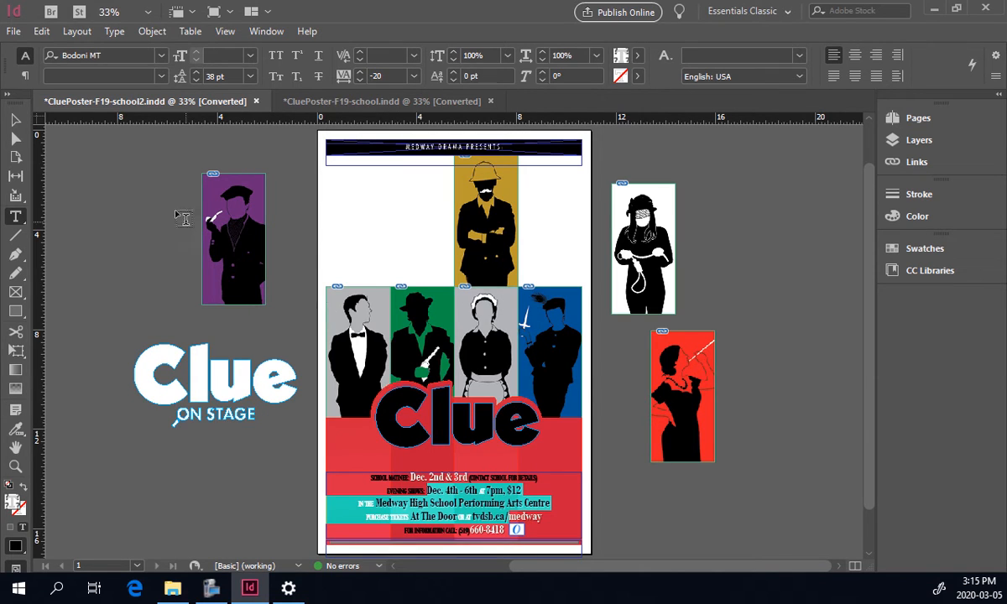
{"action": "left_click", "coordinate": [23, 122]}
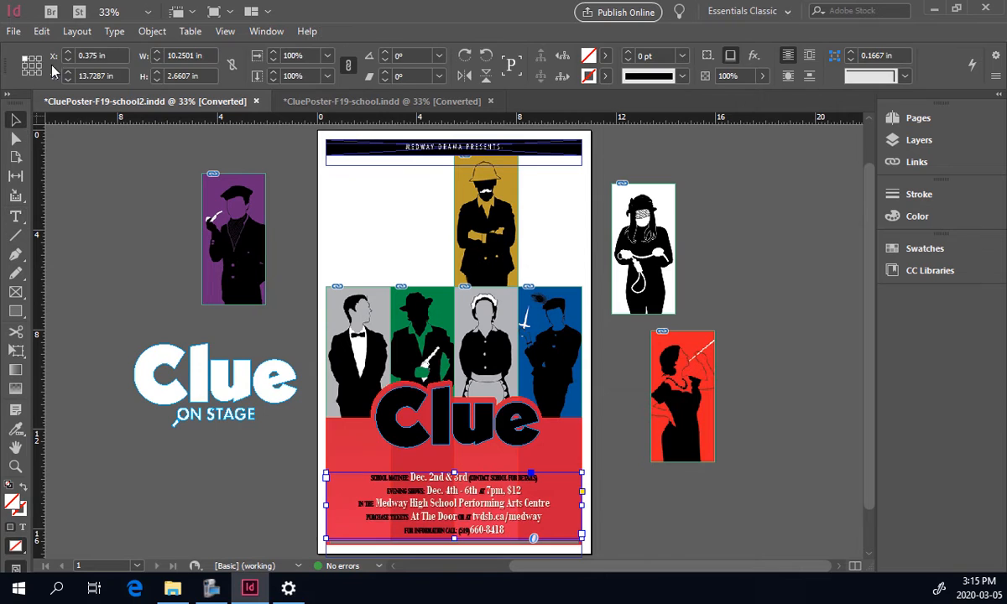
Create a new Letter-sized print document in inches after browsing the Web, Mobile and Print presets.
{"action": "left_click", "coordinate": [14, 31]}
{"action": "mouse_move", "coordinate": [50, 33]}
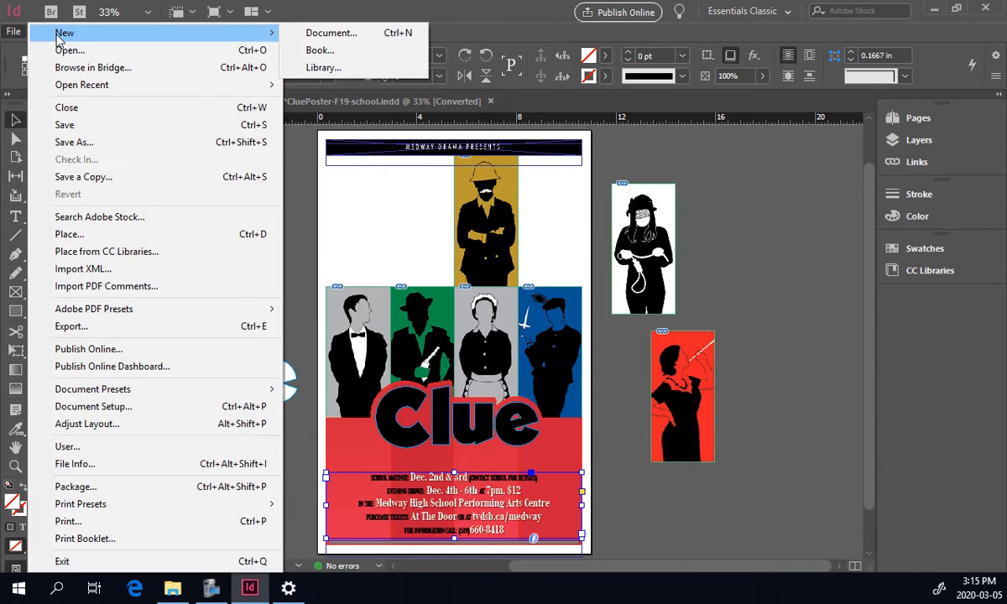
{"action": "left_click", "coordinate": [302, 33]}
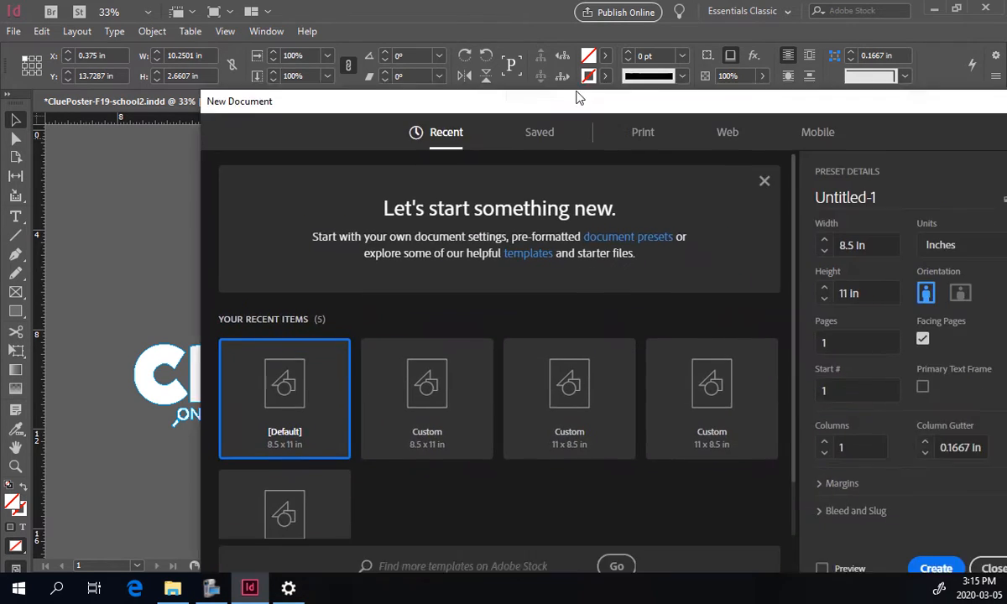
{"action": "left_click_drag", "start_coordinate": [580, 95], "coordinate": [476, 26]}
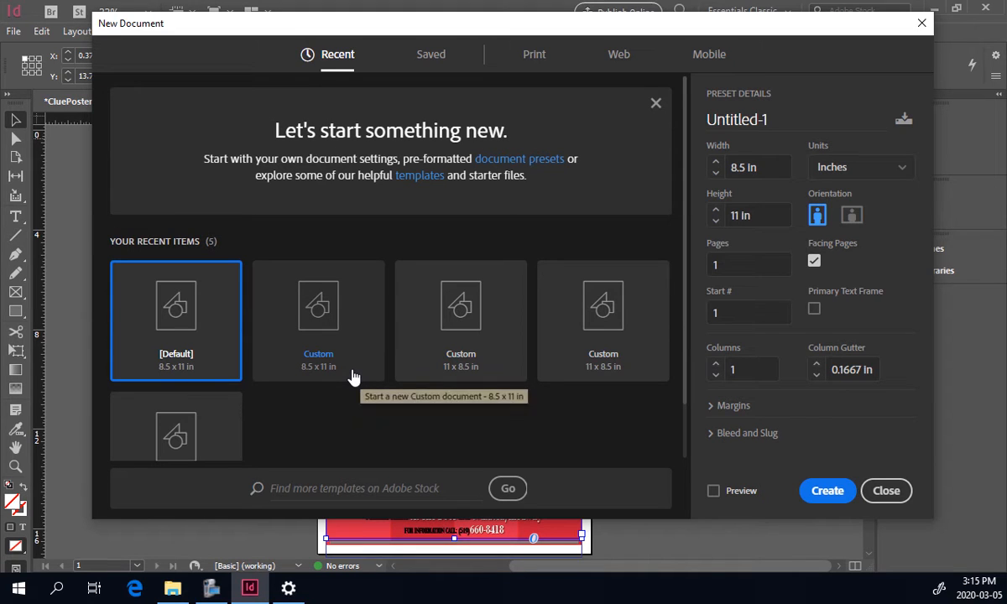
{"action": "left_click", "coordinate": [619, 52]}
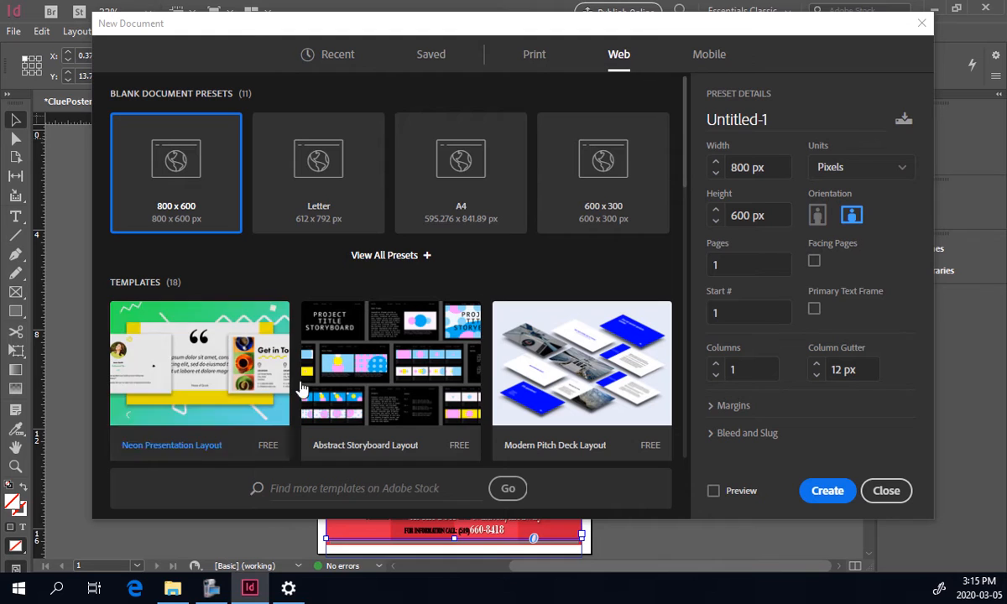
{"action": "left_click", "coordinate": [705, 55]}
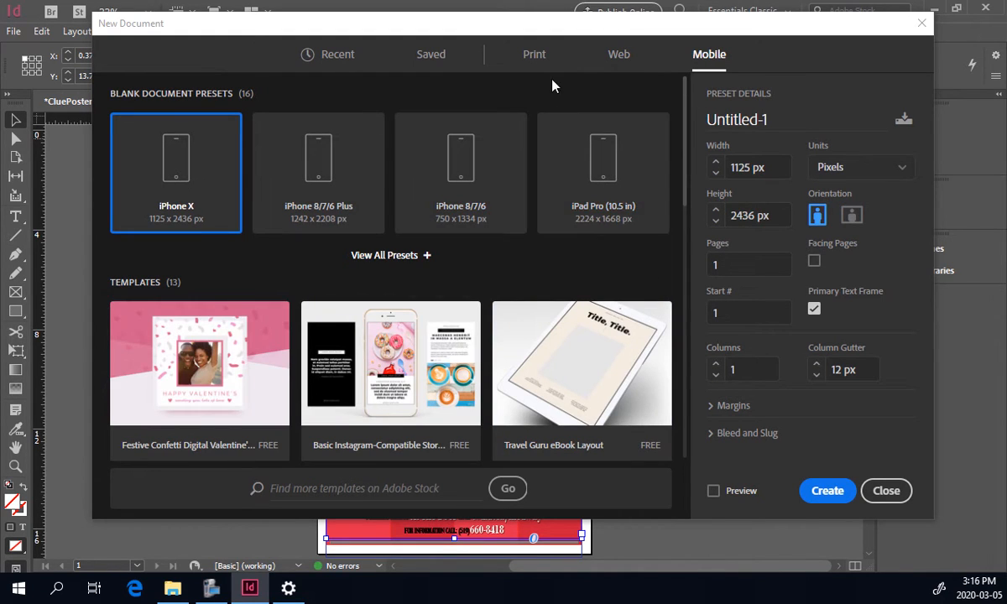
{"action": "left_click", "coordinate": [535, 55]}
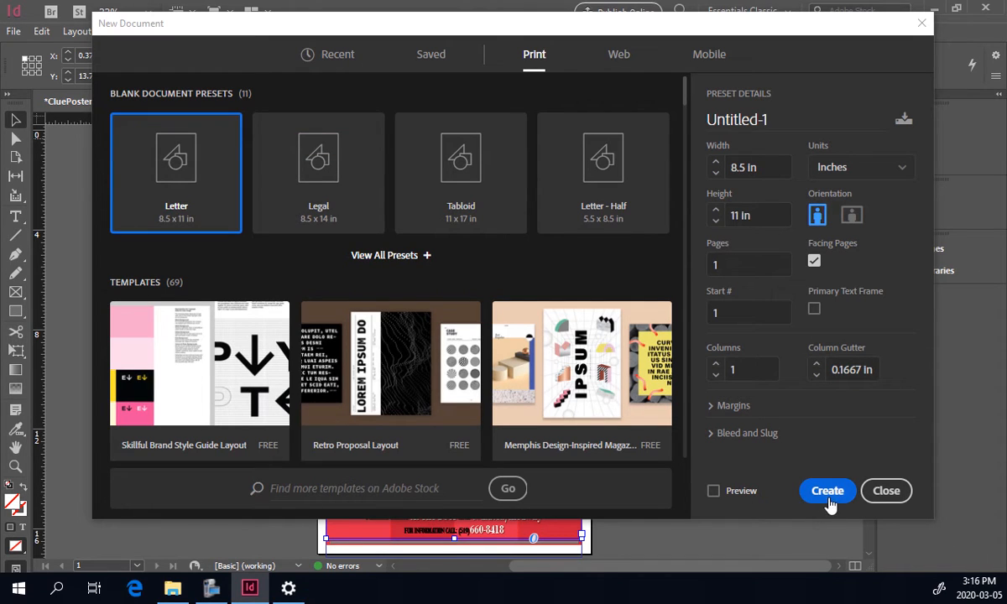
{"action": "left_click", "coordinate": [883, 172]}
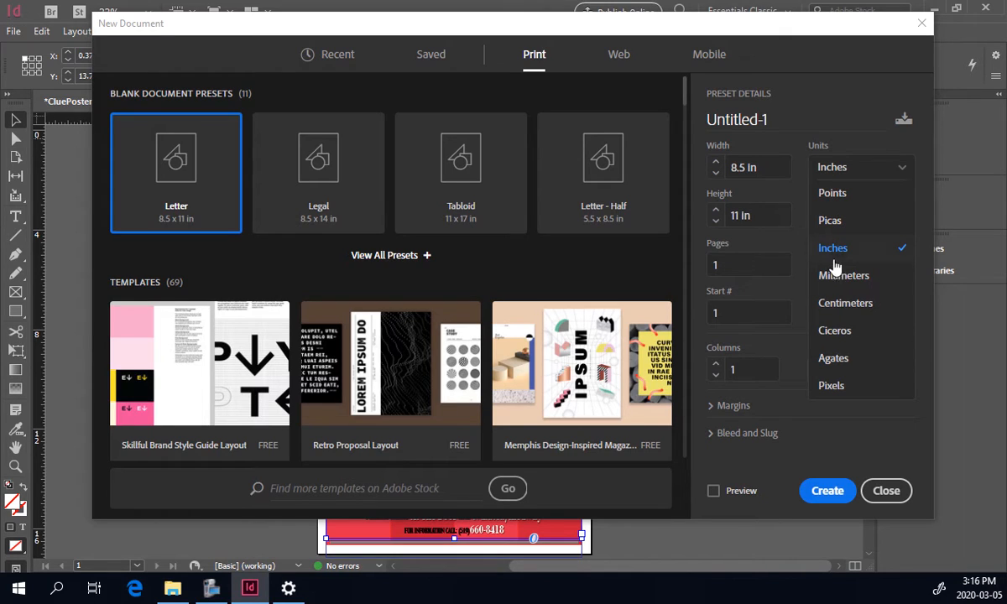
{"action": "left_click", "coordinate": [828, 493]}
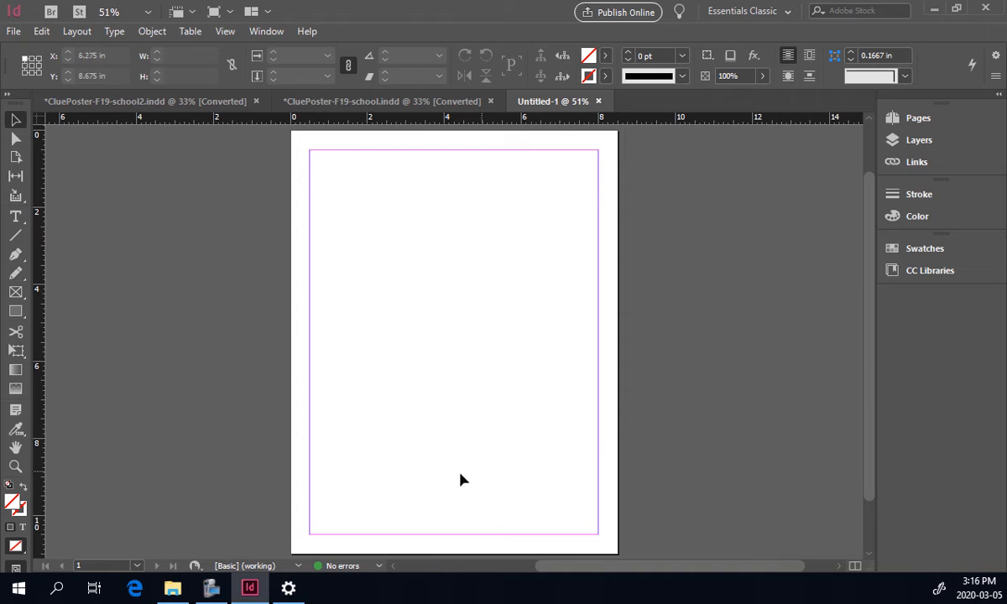
Create another new document with 10 pages and 3 columns.
{"action": "left_click", "coordinate": [16, 33]}
{"action": "mouse_move", "coordinate": [185, 33]}
{"action": "left_click", "coordinate": [331, 32]}
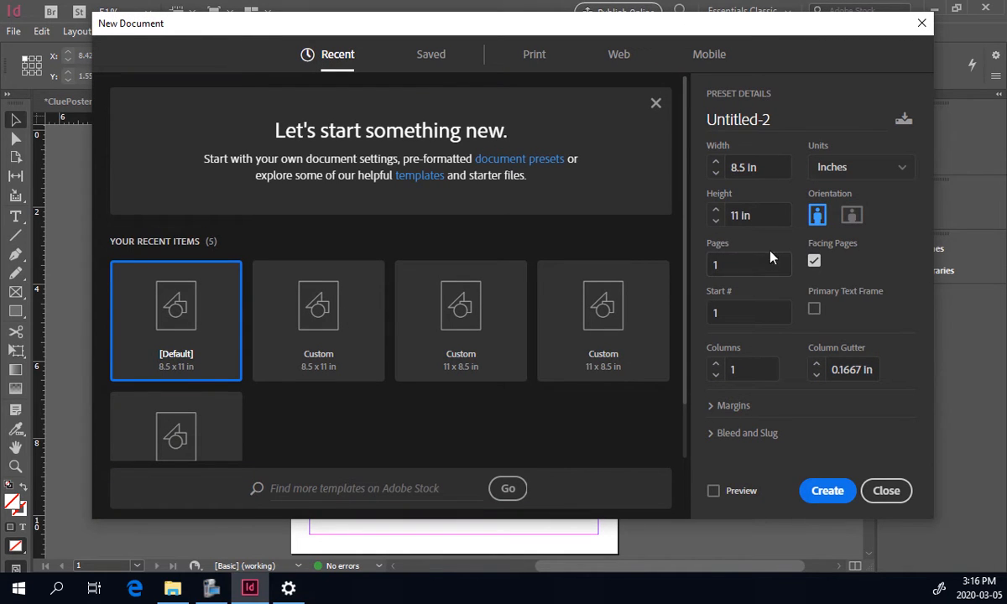
{"action": "double_click", "coordinate": [727, 265]}
{"action": "type", "text": "10"}
{"action": "left_click", "coordinate": [715, 364]}
{"action": "left_click", "coordinate": [715, 364]}
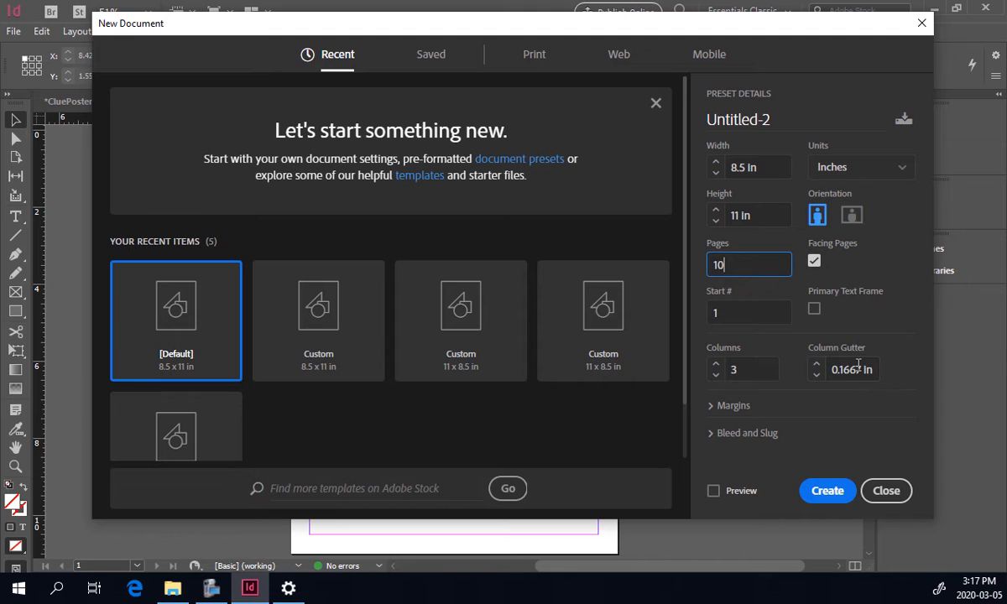
{"action": "left_click", "coordinate": [821, 493]}
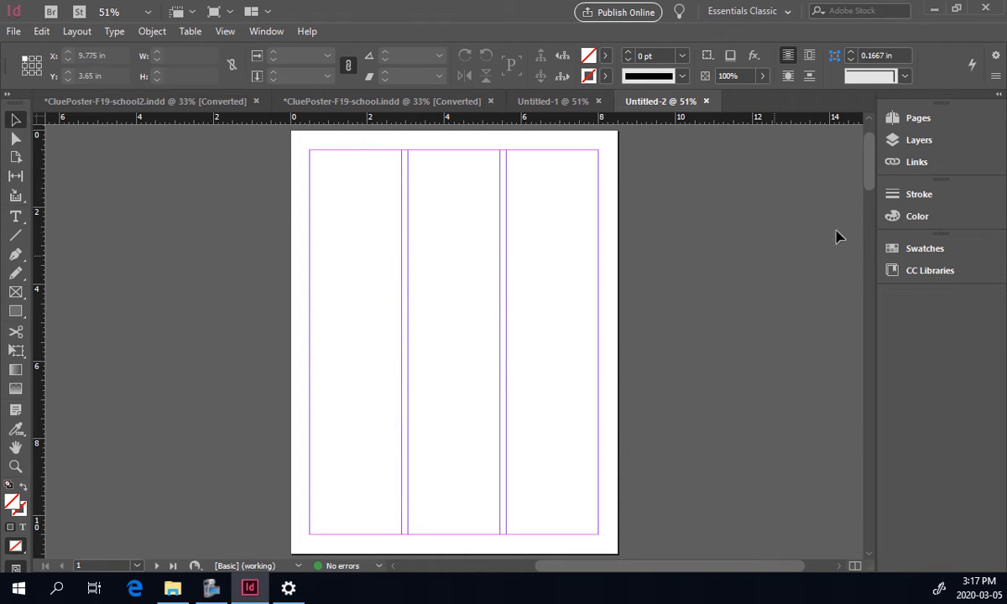
Open the Pages panel and review the document's pages and spreads at different zoom levels.
{"action": "left_click", "coordinate": [902, 118]}
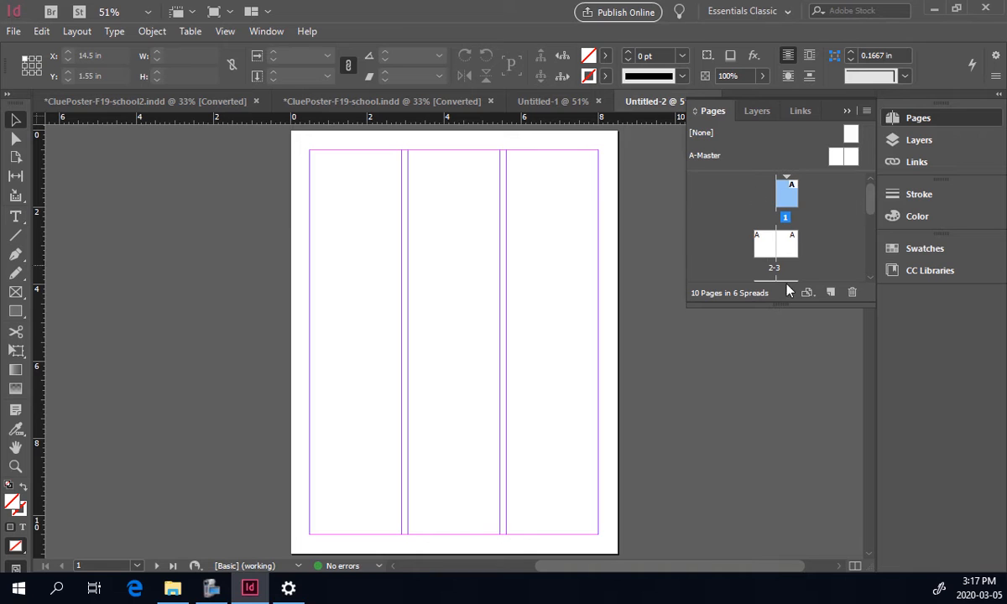
{"action": "mouse_move", "coordinate": [871, 209]}
{"action": "left_mouse_down"}
{"action": "mouse_move", "coordinate": [868, 255]}
{"action": "mouse_move", "coordinate": [869, 225]}
{"action": "left_mouse_up"}
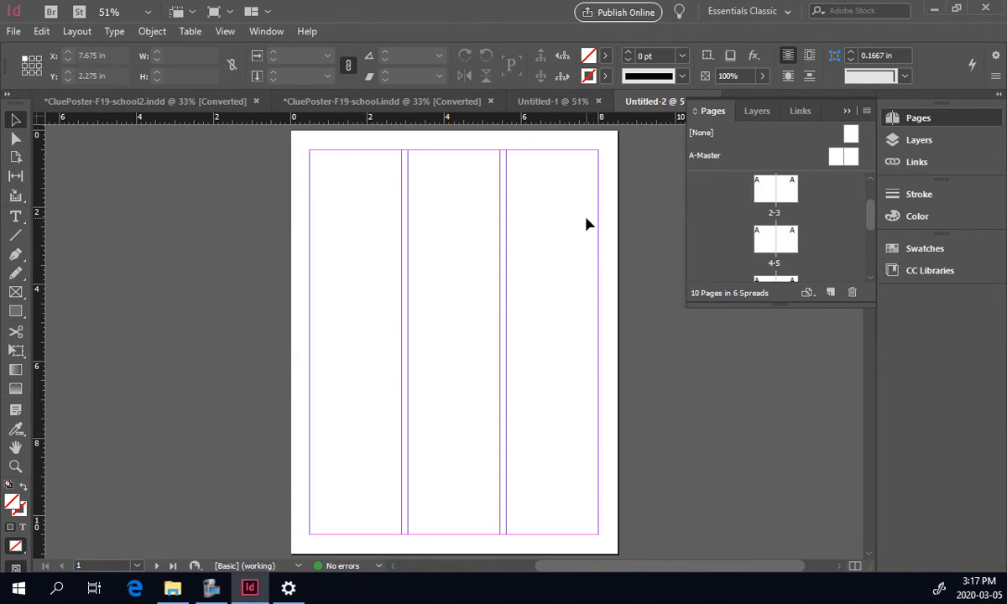
{"action": "key", "text": "ctrl+minus"}
{"action": "key", "text": "ctrl+minus"}
{"action": "key", "text": "ctrl+minus"}
{"action": "key", "text": "ctrl+minus"}
{"action": "key", "text": "ctrl+minus"}
{"action": "key", "text": "ctrl+minus"}
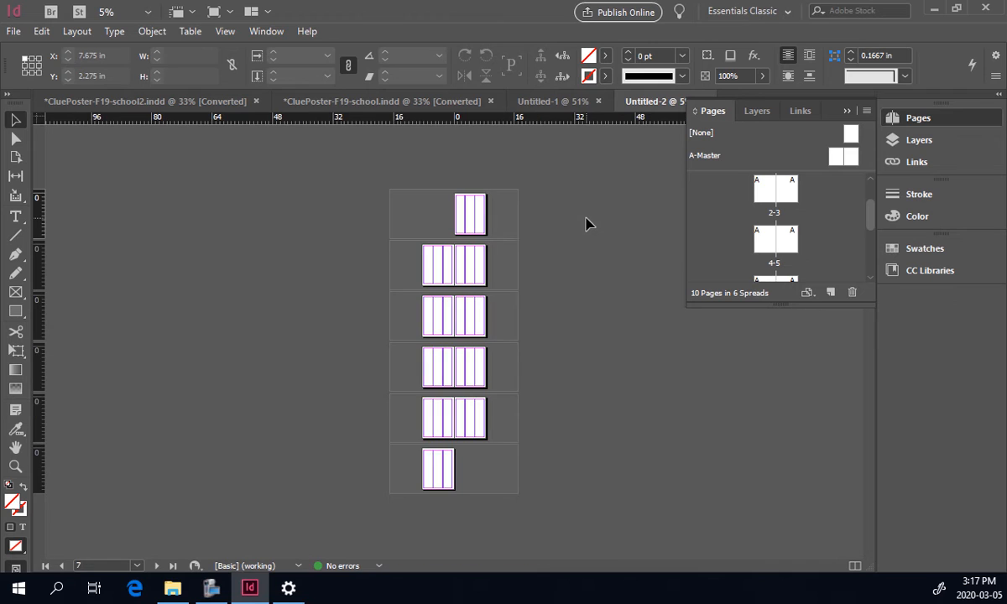
{"action": "key", "text": "ctrl+equal"}
{"action": "key", "text": "ctrl+equal"}
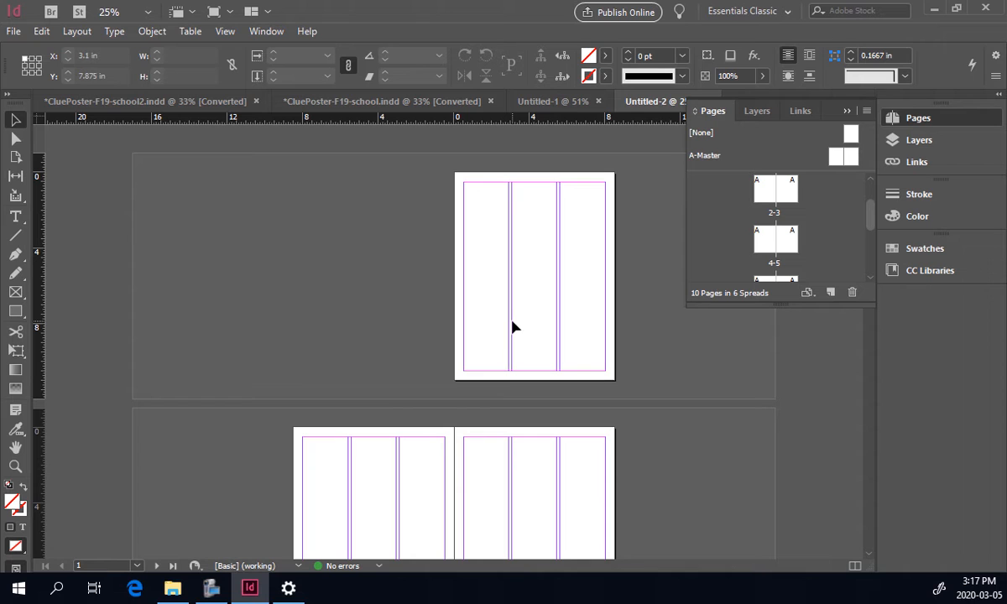
{"action": "scroll", "coordinate": [697, 414], "scroll_direction": "down", "scroll_amount": 5}
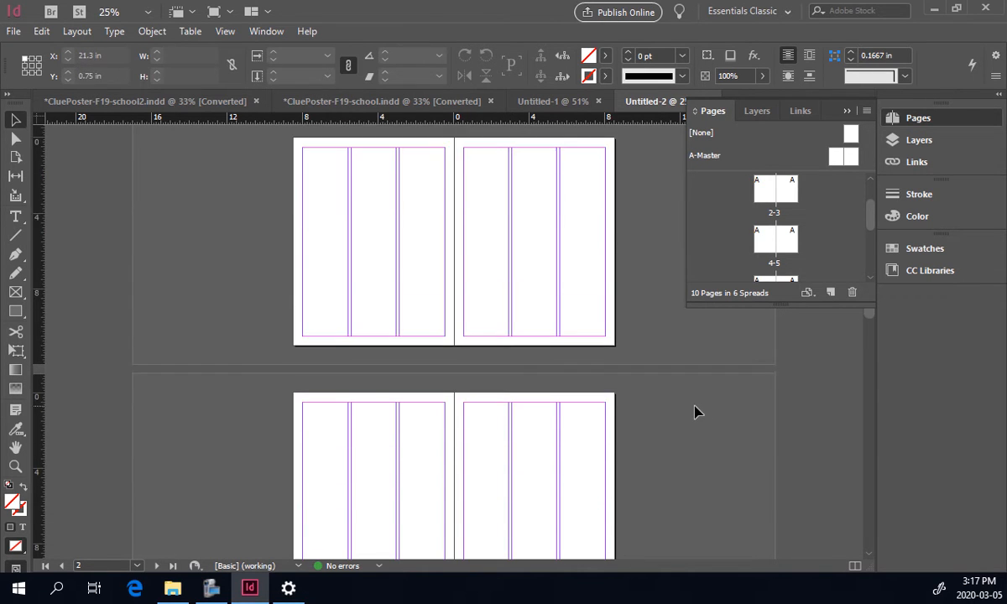
{"action": "scroll", "coordinate": [683, 412], "scroll_direction": "down", "scroll_amount": 3}
{"action": "scroll", "coordinate": [507, 414], "scroll_direction": "up", "scroll_amount": 3}
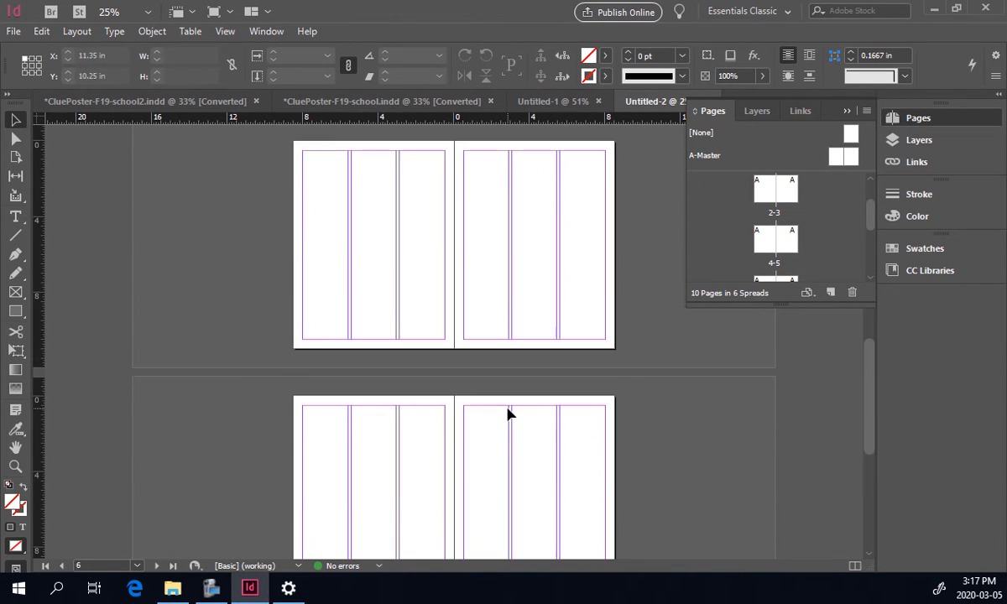
{"action": "scroll", "coordinate": [514, 411], "scroll_direction": "up", "scroll_amount": 10}
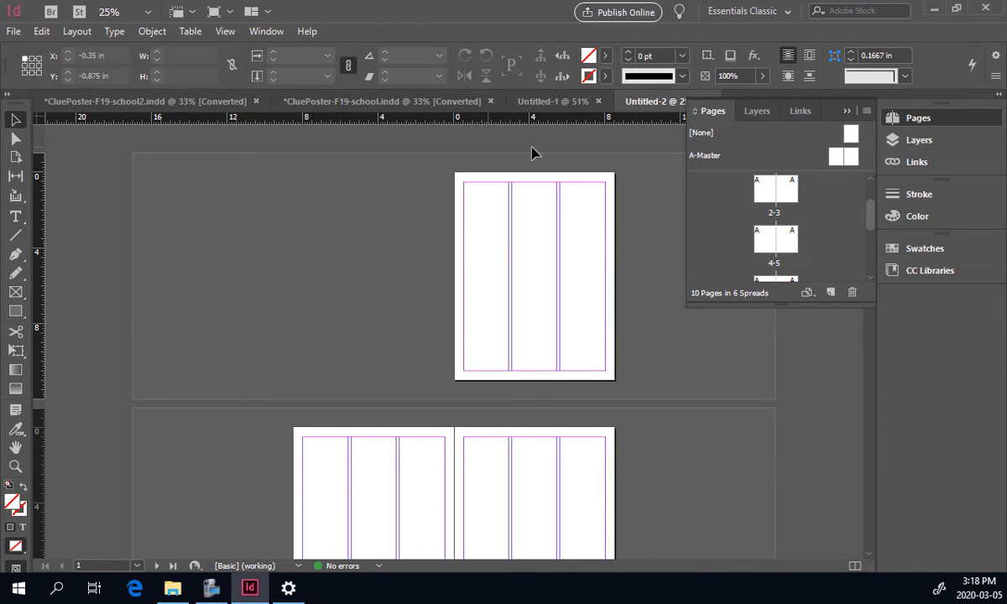
{"action": "key", "text": "ctrl+0"}
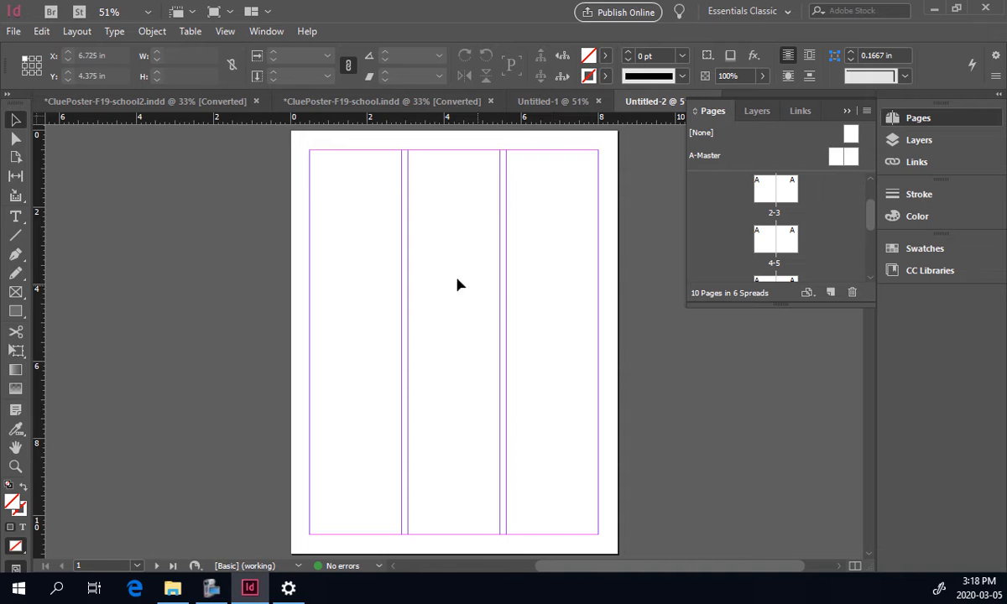
Draw a text frame across the top of page 1 and enter the heading Medway Magnet.
{"action": "left_click", "coordinate": [16, 217]}
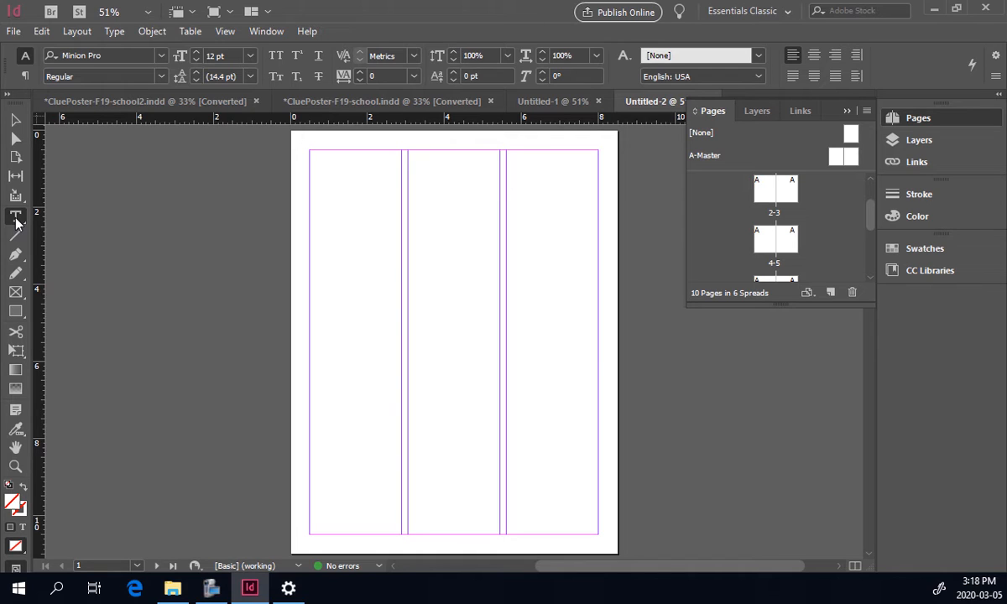
{"action": "left_click", "coordinate": [16, 217]}
{"action": "left_click_drag", "start_coordinate": [301, 176], "coordinate": [571, 259]}
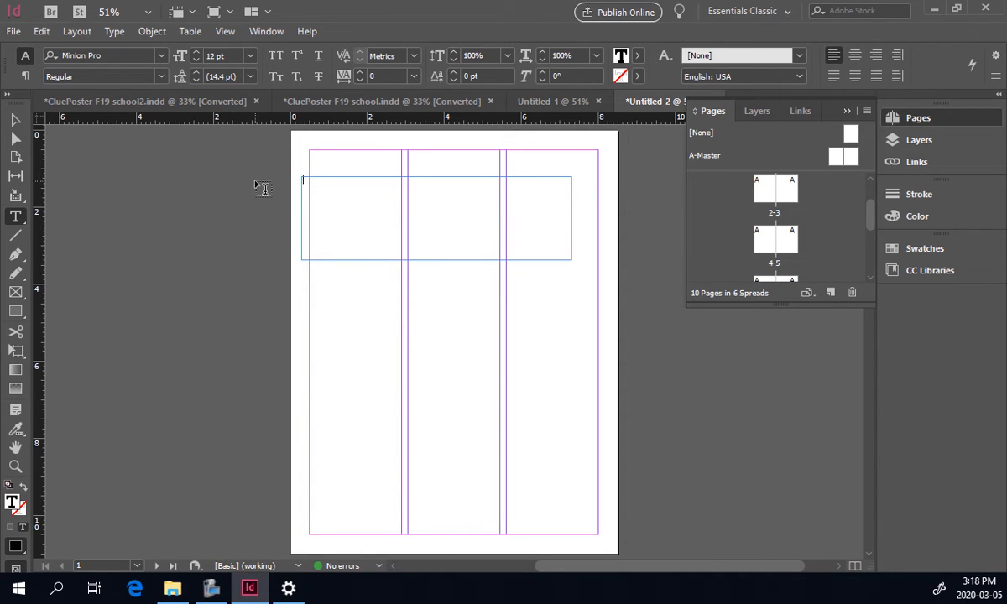
{"action": "type", "text": "Medway Magnet"}
Select the heading text and set its font to Impact.
{"action": "left_click_drag", "start_coordinate": [349, 177], "coordinate": [269, 180]}
{"action": "left_click", "coordinate": [98, 55]}
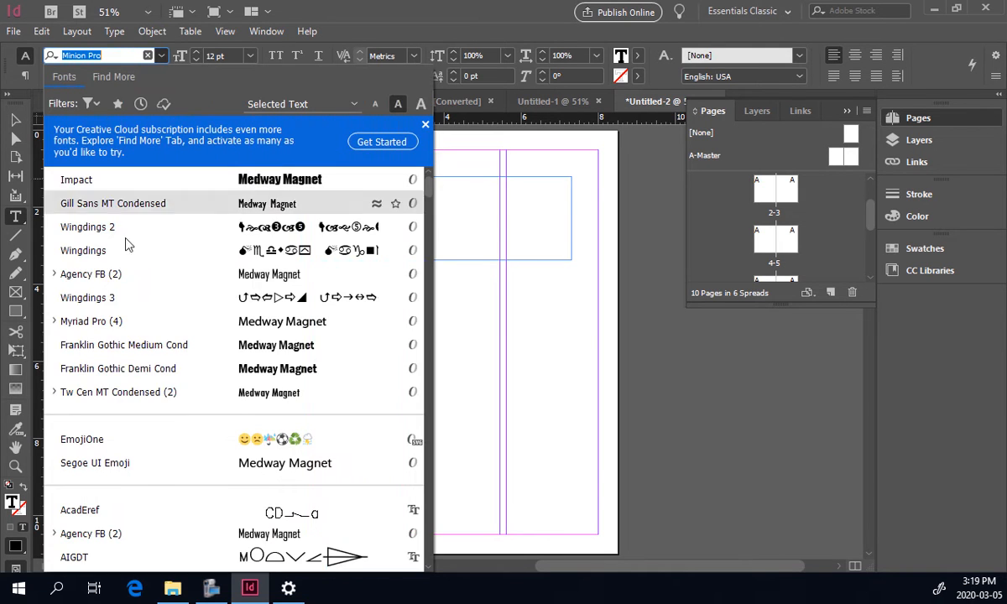
{"action": "left_click", "coordinate": [72, 180]}
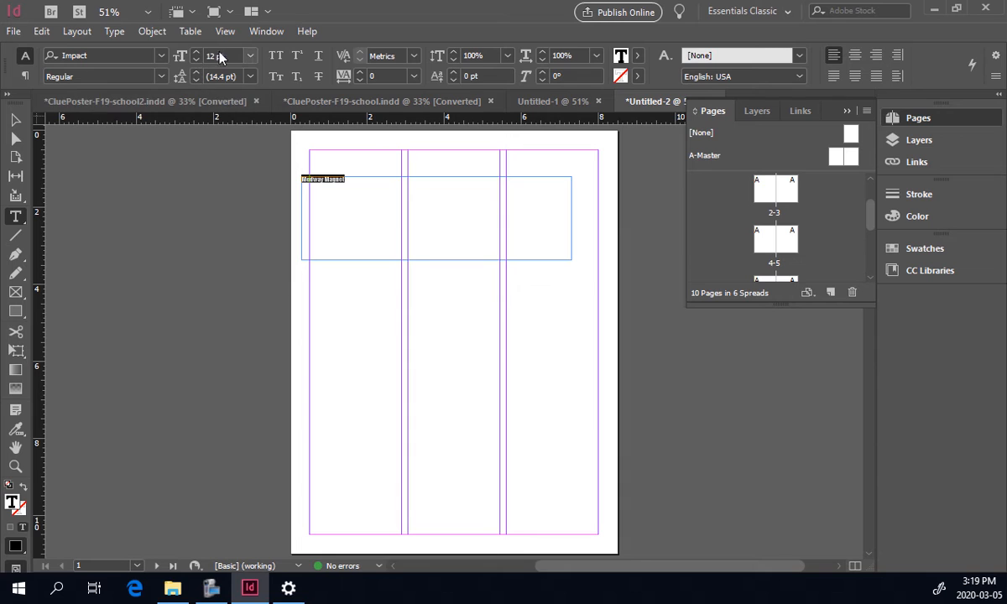
Set the heading's font size to 75 pt.
{"action": "left_click", "coordinate": [196, 53]}
{"action": "left_click", "coordinate": [195, 52]}
{"action": "left_click", "coordinate": [195, 53]}
{"action": "left_click", "coordinate": [195, 53]}
{"action": "left_click", "coordinate": [196, 53]}
{"action": "left_click", "coordinate": [196, 53]}
{"action": "left_click", "coordinate": [196, 52]}
{"action": "left_click", "coordinate": [195, 53]}
{"action": "left_click", "coordinate": [195, 53]}
{"action": "left_click", "coordinate": [195, 53]}
{"action": "left_click", "coordinate": [195, 53]}
{"action": "left_click", "coordinate": [196, 53]}
{"action": "left_click", "coordinate": [197, 53]}
{"action": "double_click", "coordinate": [220, 56]}
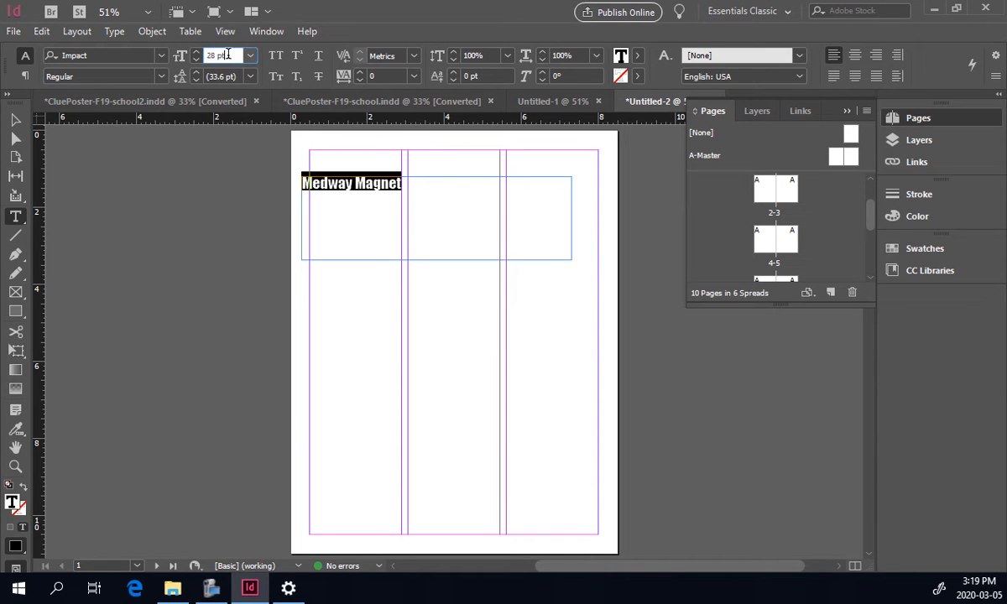
{"action": "type", "text": "50"}
{"action": "key", "text": "Return"}
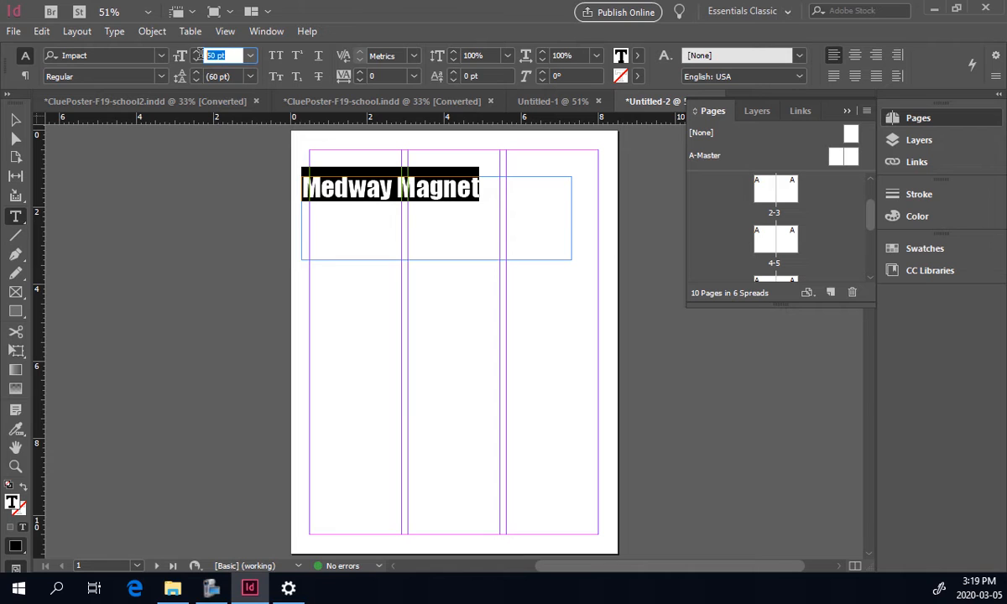
{"action": "type", "text": "75"}
{"action": "key", "text": "Return"}
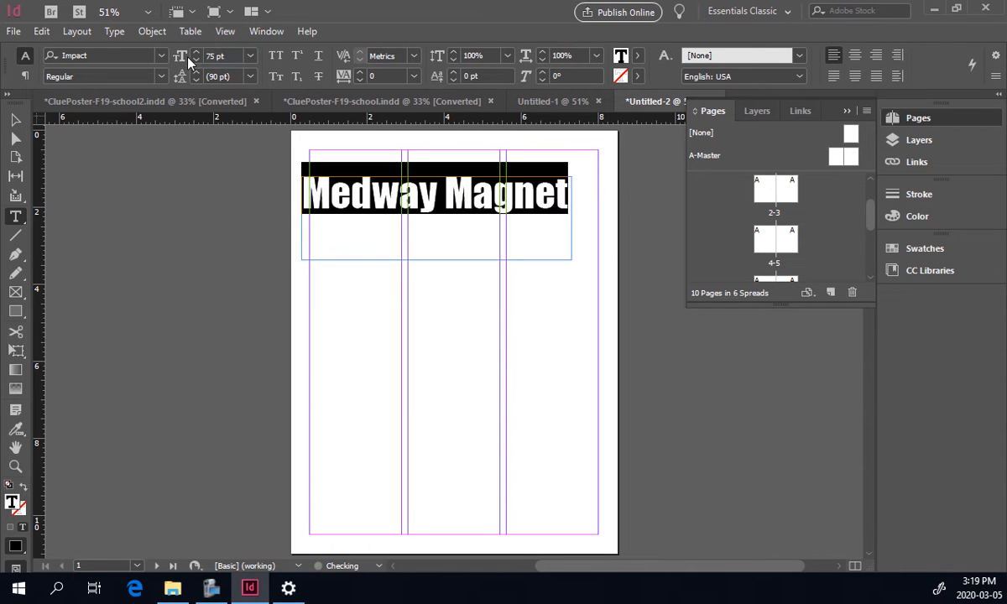
Widen the heading's text frame to the page edge, about 8.2 in wide.
{"action": "left_click", "coordinate": [16, 119]}
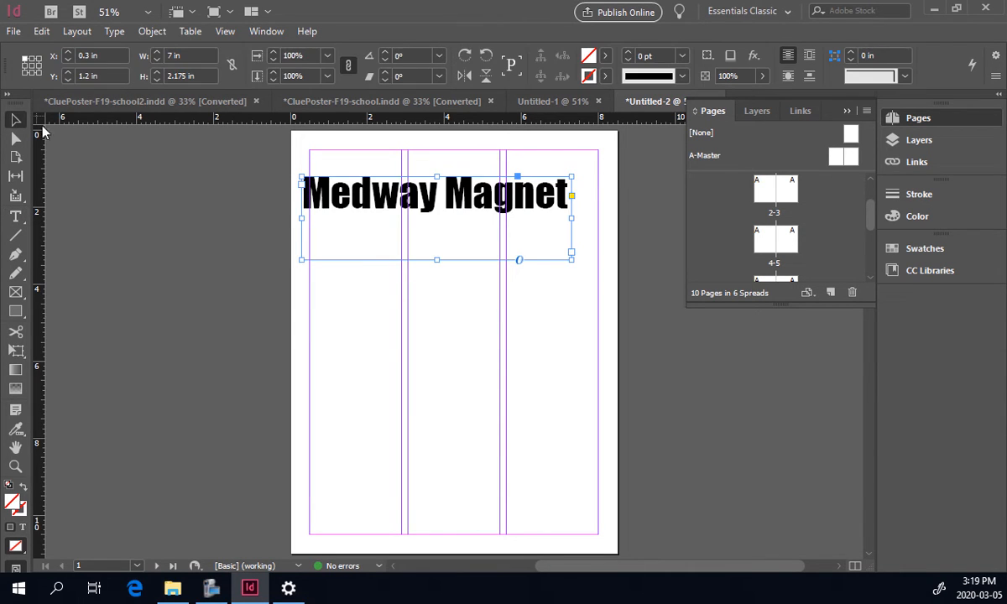
{"action": "left_click_drag", "start_coordinate": [571, 259], "coordinate": [617, 267]}
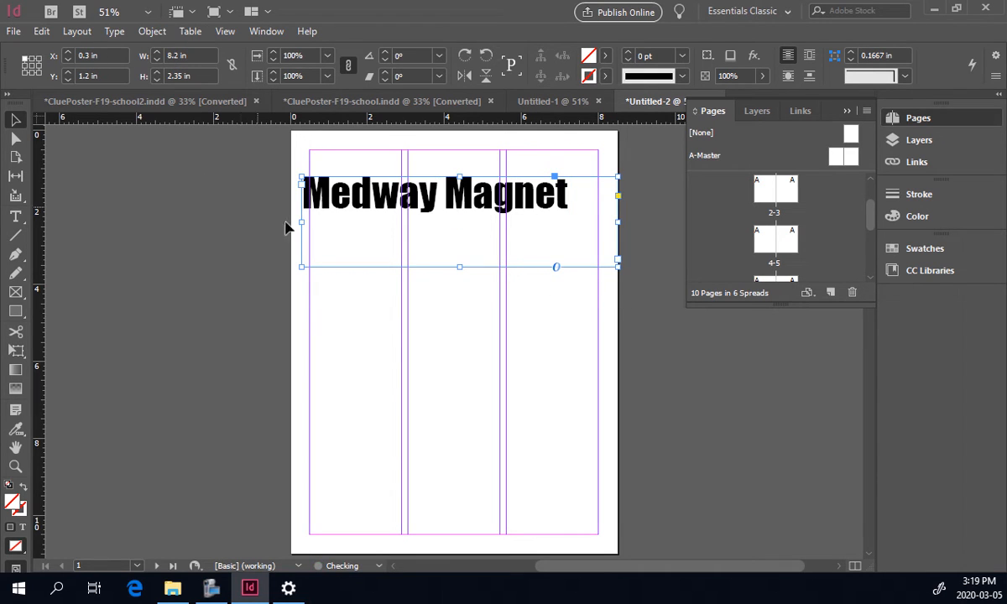
Widen the heading frame to the full 8.5 in page width and center-align the Medway Magnet heading.
{"action": "left_click_drag", "start_coordinate": [302, 223], "coordinate": [290, 222]}
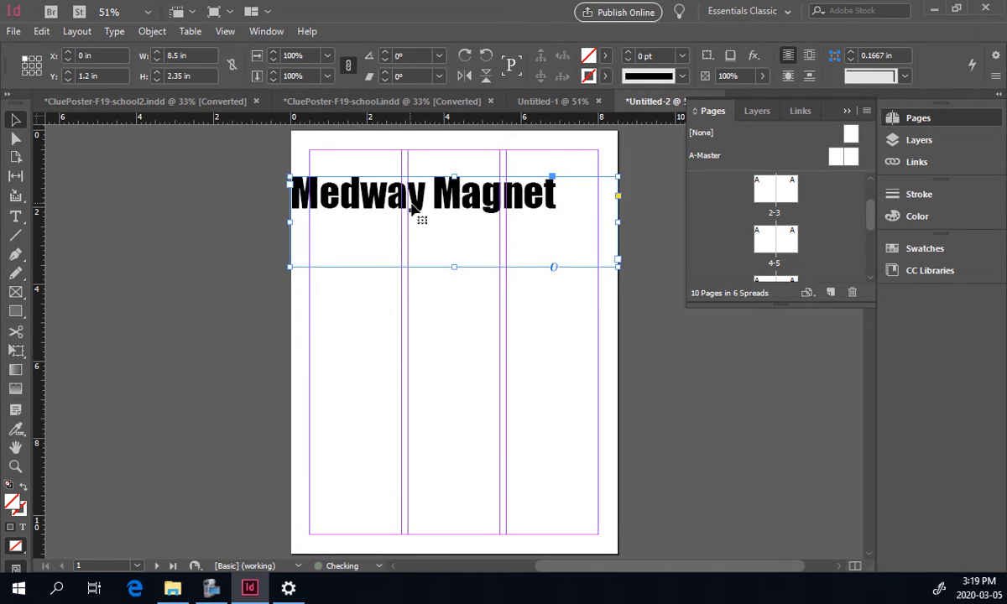
{"action": "double_click", "coordinate": [393, 199]}
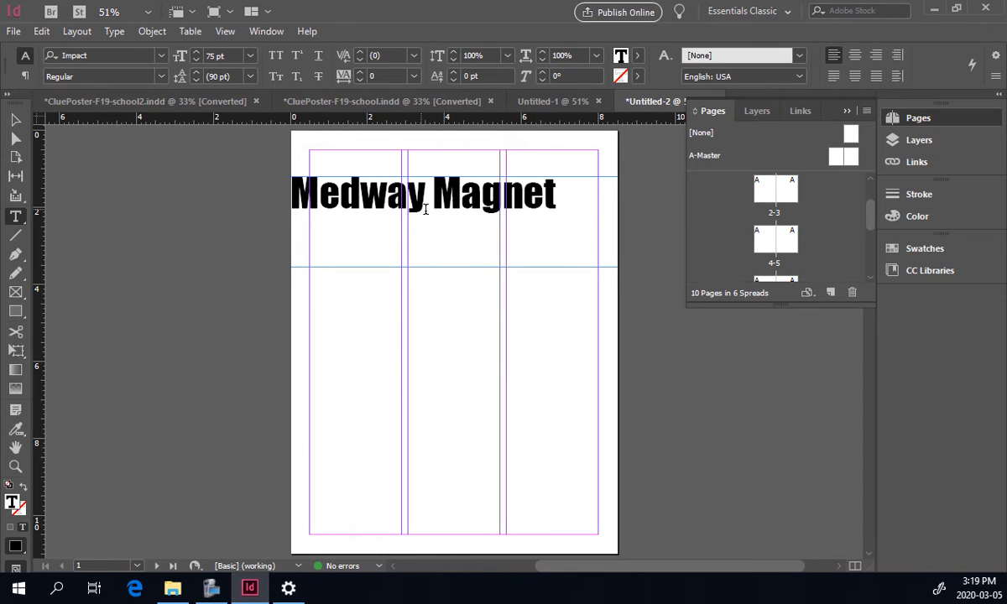
{"action": "left_click", "coordinate": [854, 55]}
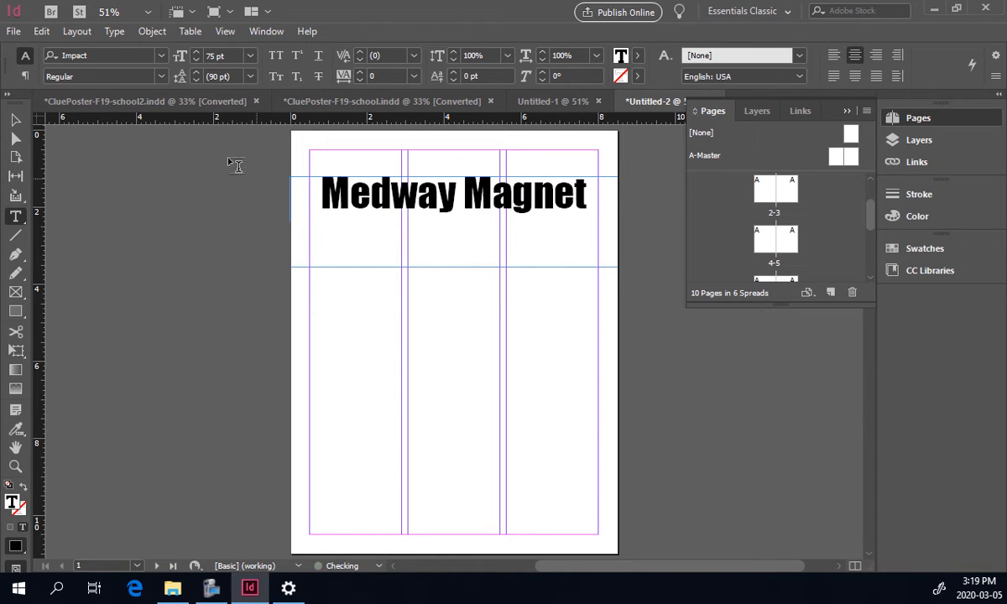
{"action": "key", "text": "Escape"}
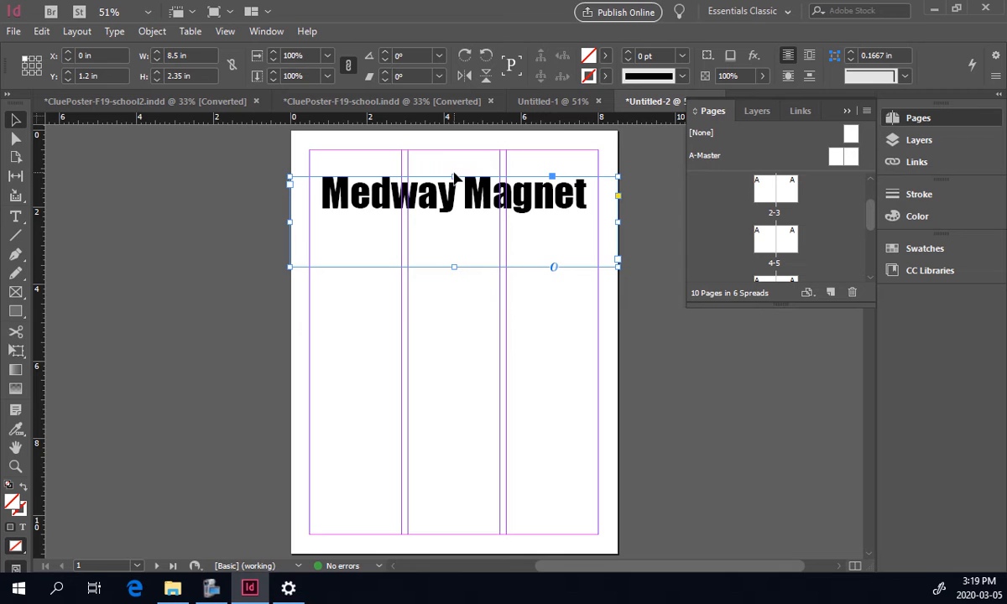
Fit the heading frame's height snugly around the text and enlarge the heading to 82 pt.
{"action": "left_click_drag", "start_coordinate": [454, 177], "coordinate": [454, 149]}
{"action": "left_click_drag", "start_coordinate": [454, 267], "coordinate": [452, 210]}
{"action": "double_click", "coordinate": [410, 180]}
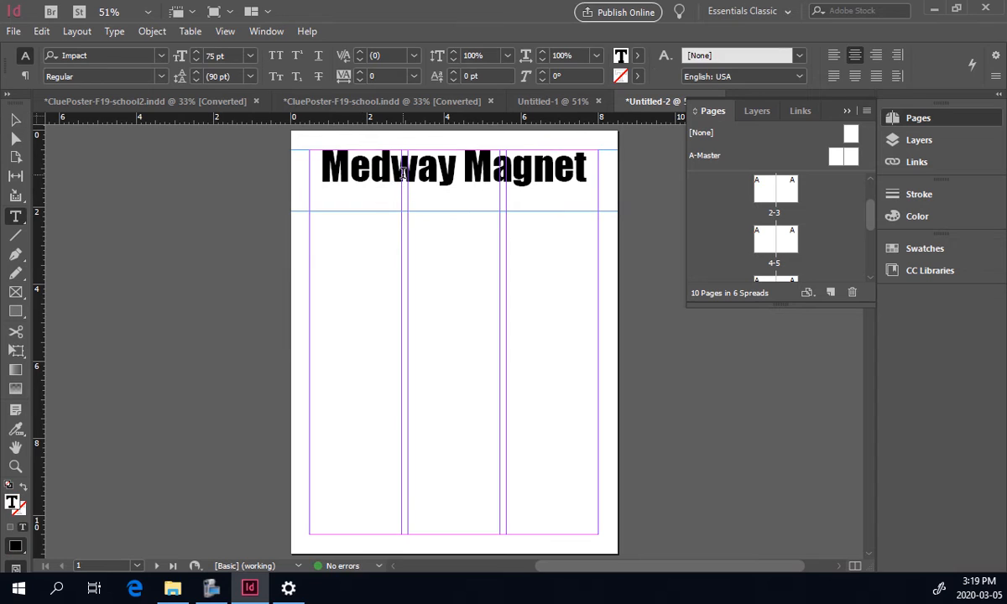
{"action": "triple_click", "coordinate": [403, 174]}
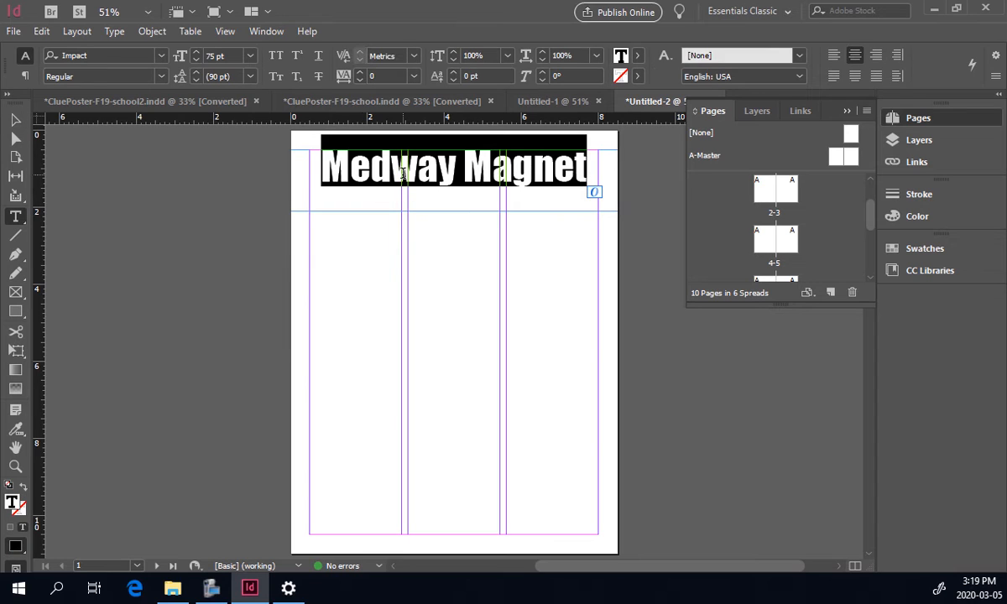
{"action": "left_click", "coordinate": [194, 52]}
{"action": "left_click", "coordinate": [195, 52]}
{"action": "left_click", "coordinate": [194, 52]}
{"action": "left_click", "coordinate": [195, 52]}
{"action": "left_click", "coordinate": [194, 52]}
{"action": "left_click", "coordinate": [195, 52]}
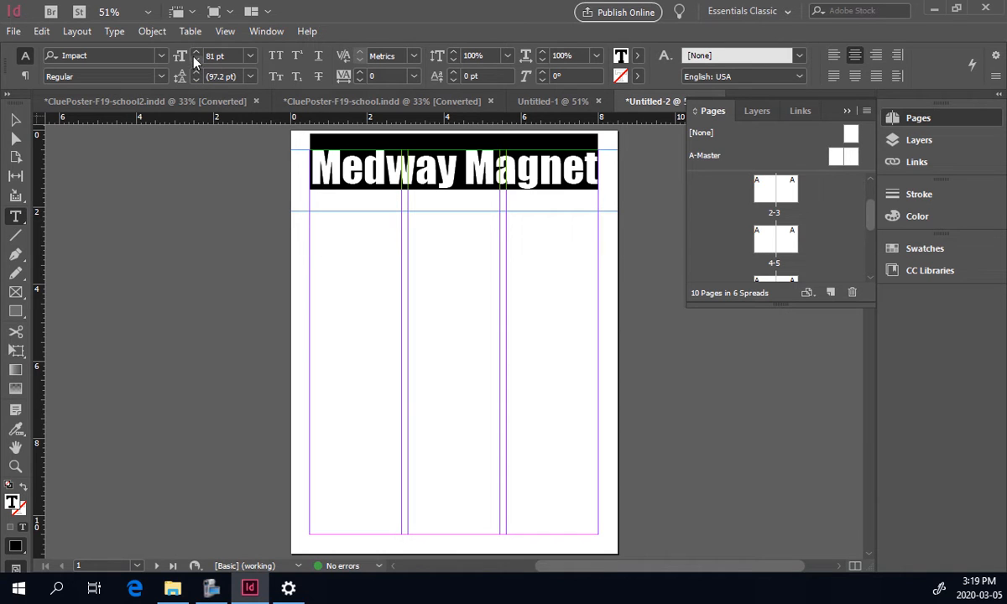
{"action": "left_click", "coordinate": [310, 183]}
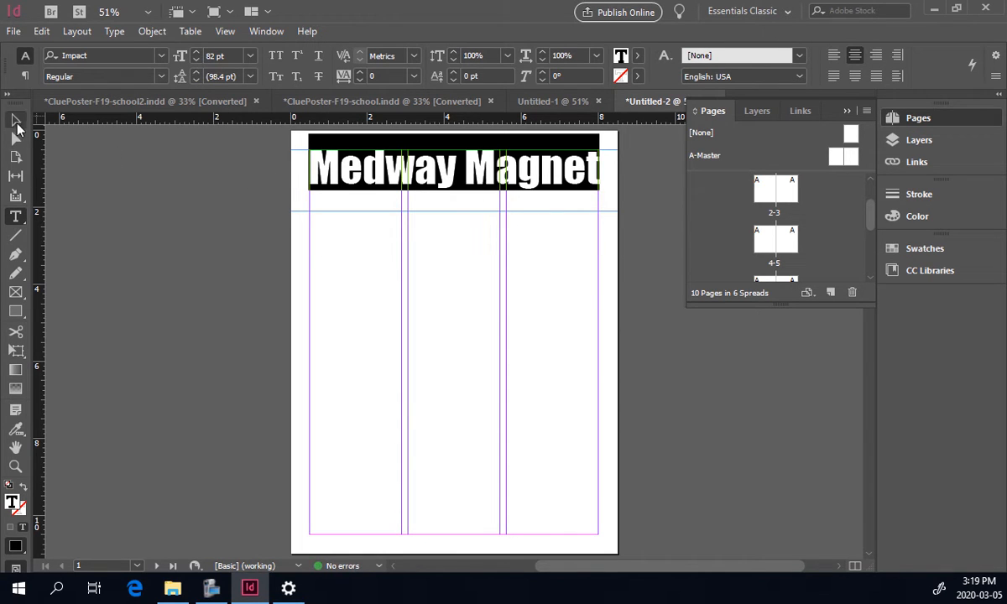
{"action": "left_click", "coordinate": [16, 118]}
{"action": "left_click", "coordinate": [115, 215]}
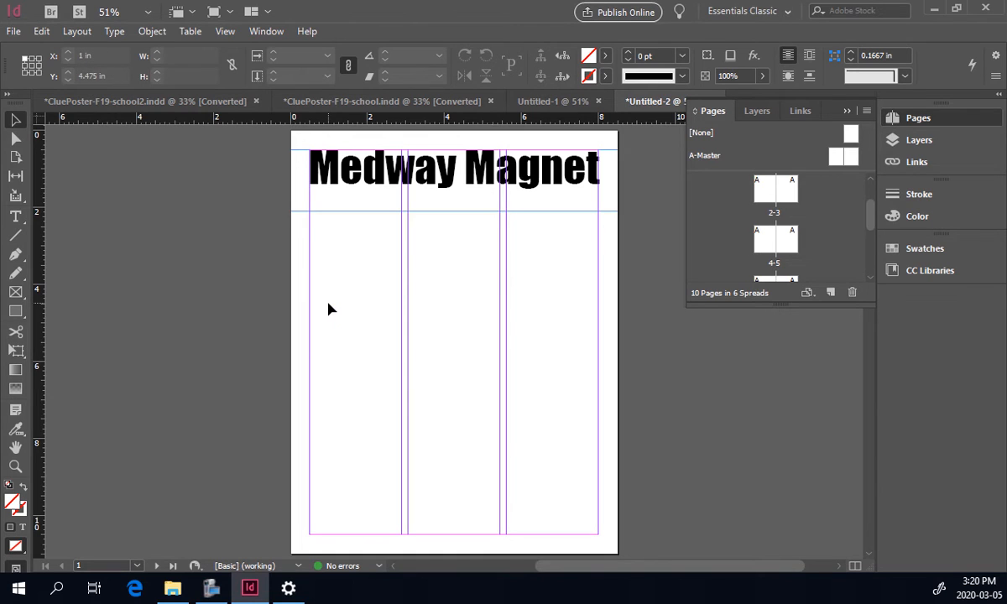
{"action": "key", "text": "w"}
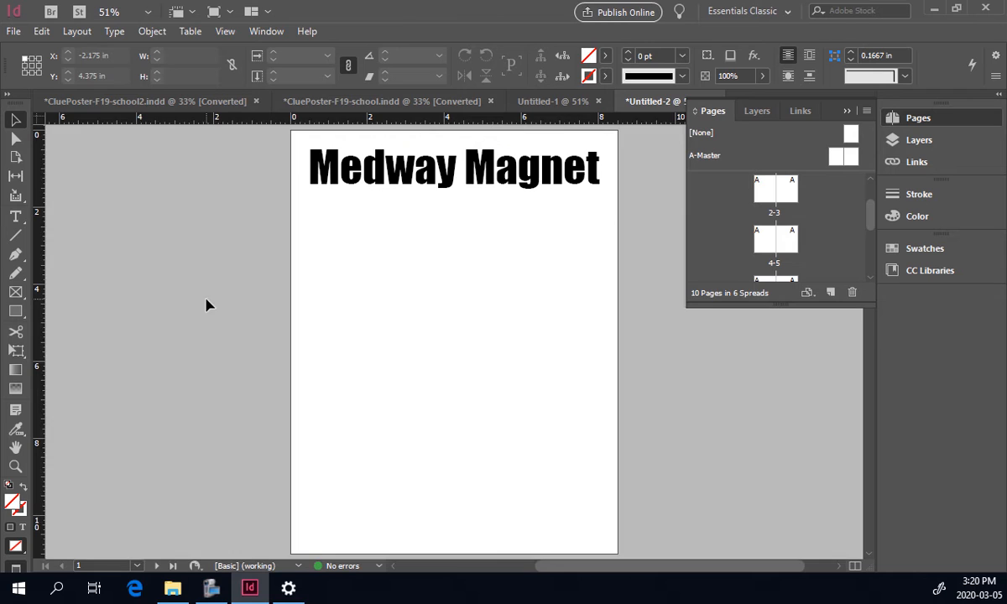
{"action": "key", "text": "w"}
{"action": "key", "text": "w"}
{"action": "key", "text": "w"}
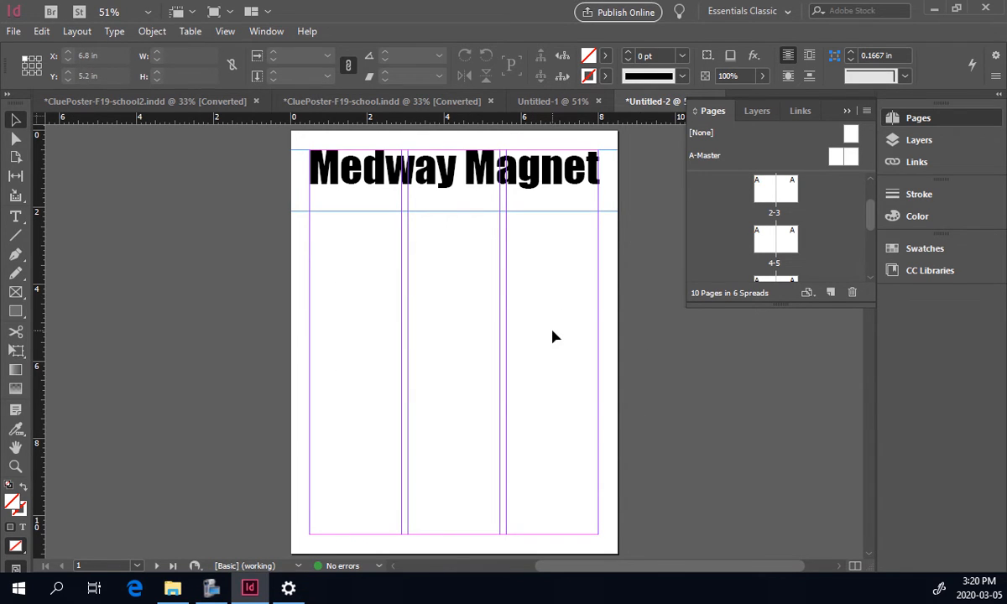
Draw a text frame filling the first column below the heading.
{"action": "left_click", "coordinate": [16, 215]}
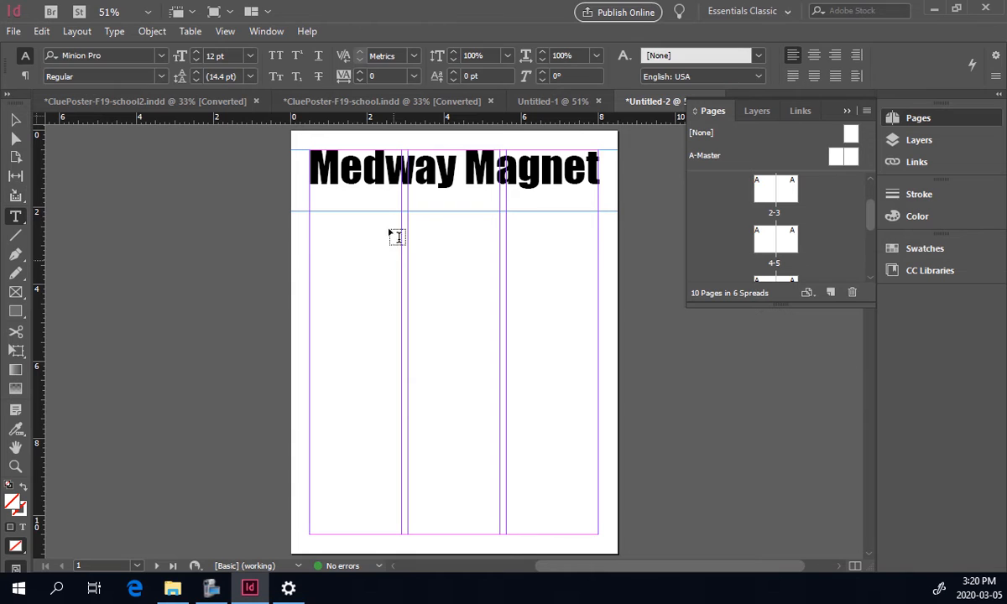
{"action": "left_click_drag", "start_coordinate": [310, 224], "coordinate": [397, 538]}
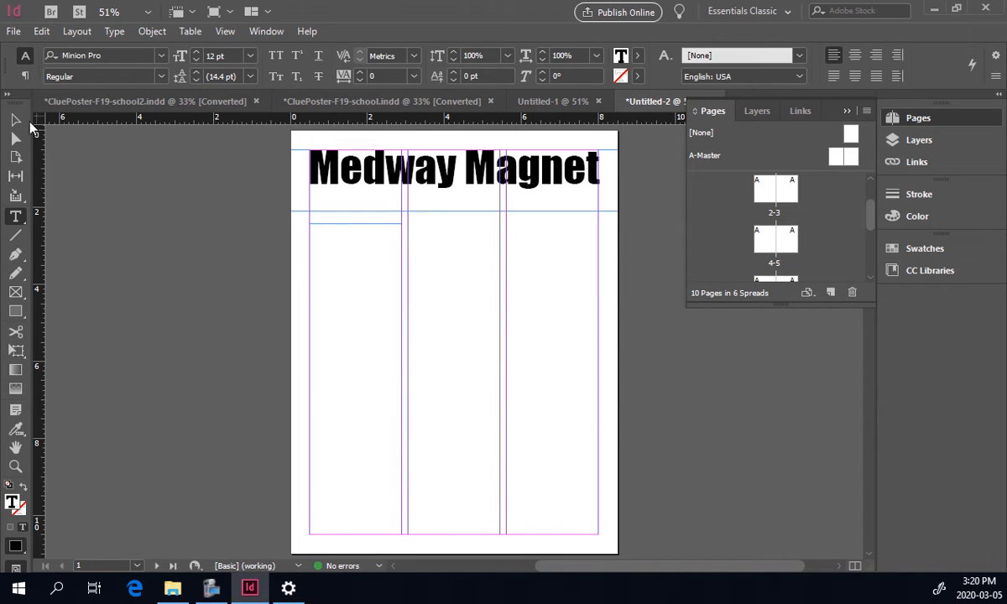
{"action": "key", "text": "Escape"}
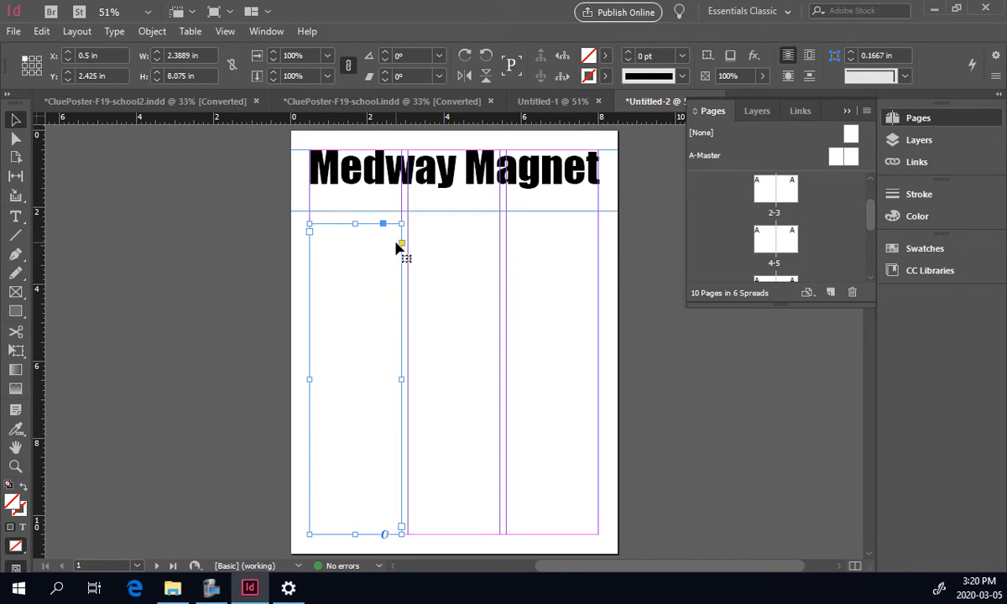
Duplicate the column text frame into the second and third columns.
{"action": "key", "text": "ctrl+v"}
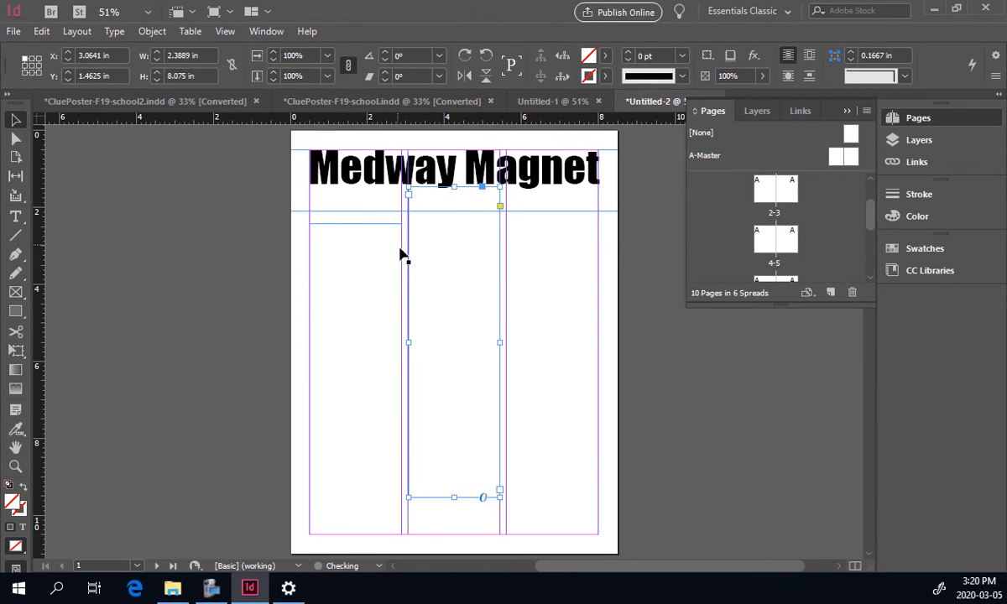
{"action": "left_click_drag", "start_coordinate": [443, 236], "coordinate": [438, 281]}
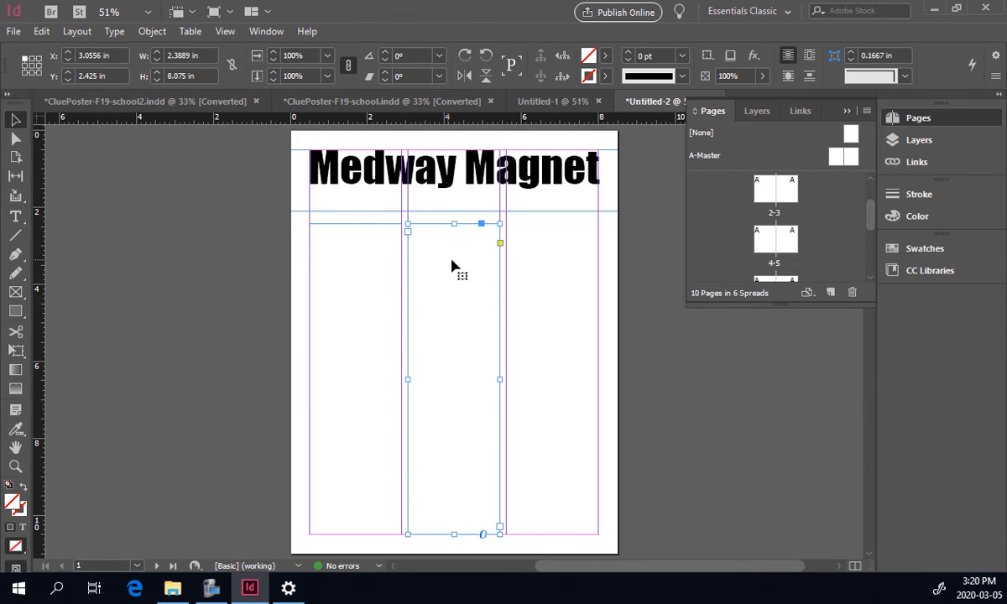
{"action": "left_click_drag", "start_coordinate": [449, 266], "coordinate": [546, 263]}
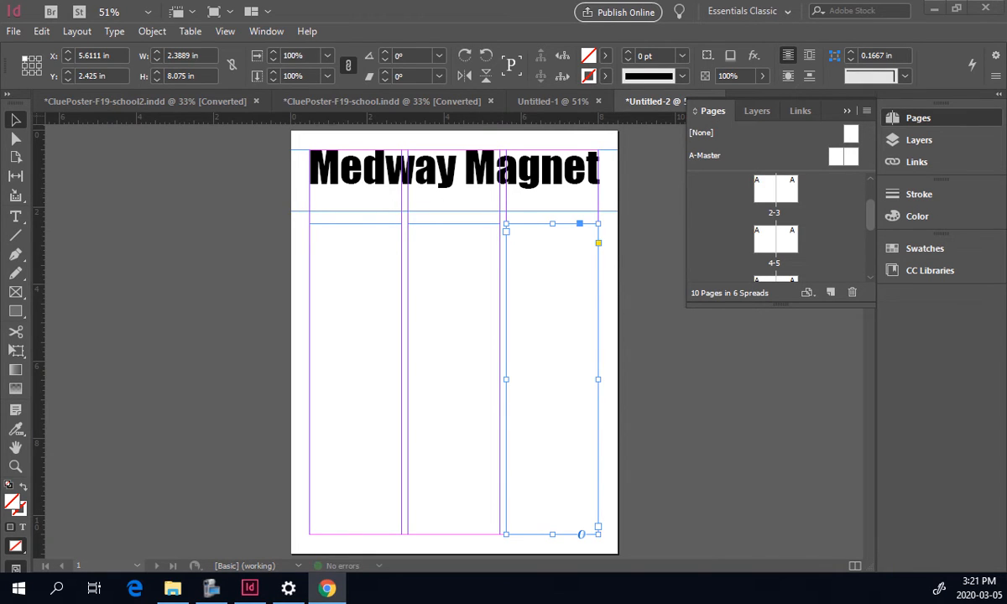
Switch to the web browser and open the Google home page.
{"action": "left_click_drag", "start_coordinate": [1006, 164], "coordinate": [749, 58]}
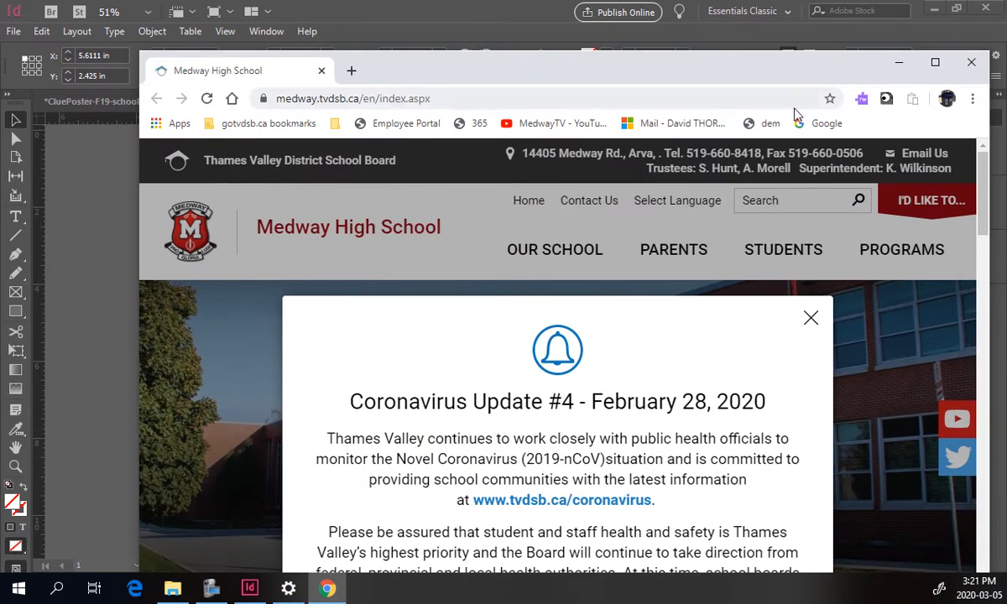
{"action": "left_click", "coordinate": [430, 102]}
{"action": "type", "text": "goo"}
{"action": "key", "text": "Return"}
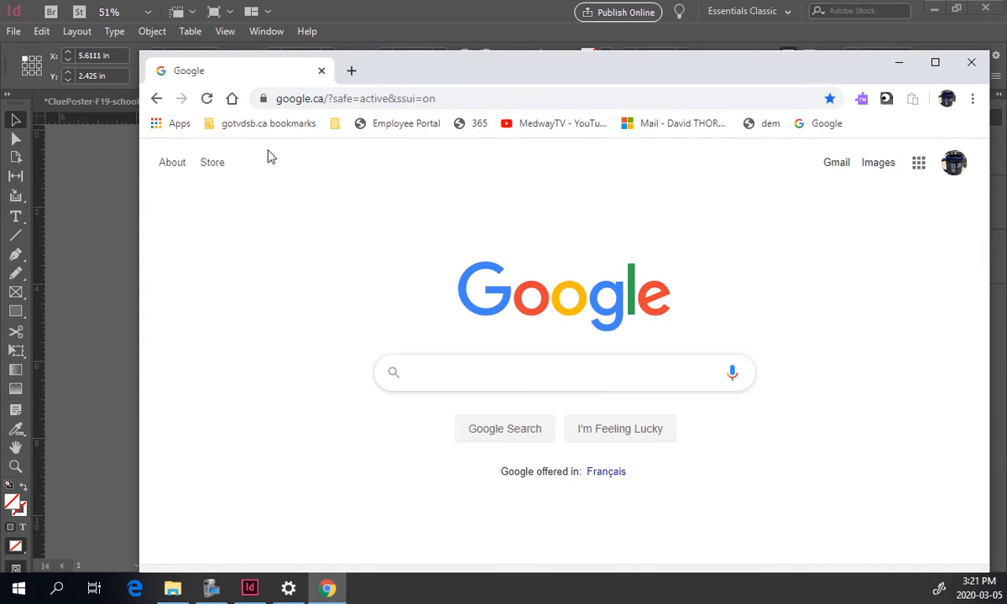
{"action": "left_click_drag", "start_coordinate": [410, 74], "coordinate": [399, 54]}
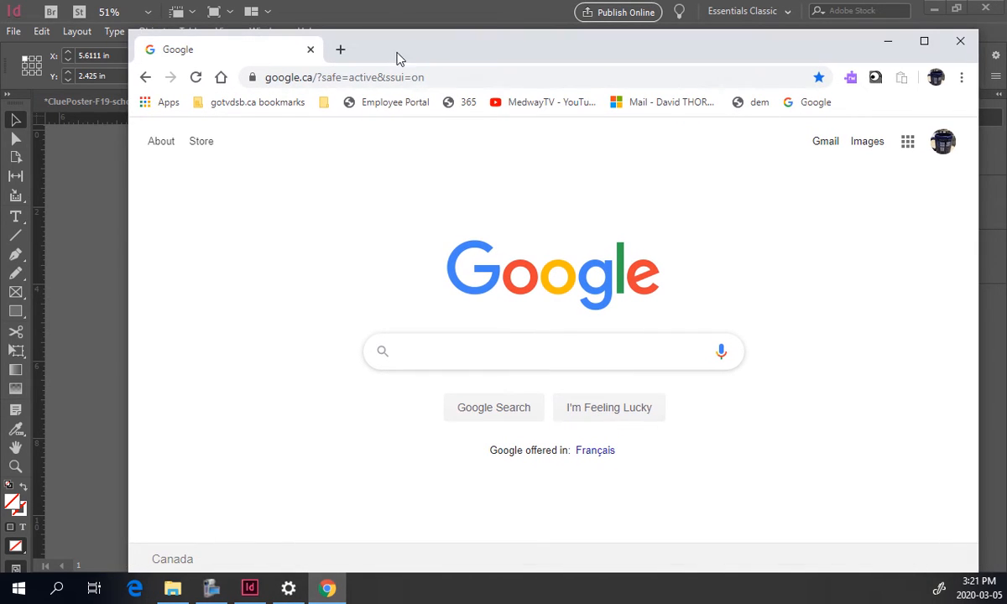
Search for lorum ipsum and open the loremipsum.io generator site.
{"action": "left_click", "coordinate": [439, 77]}
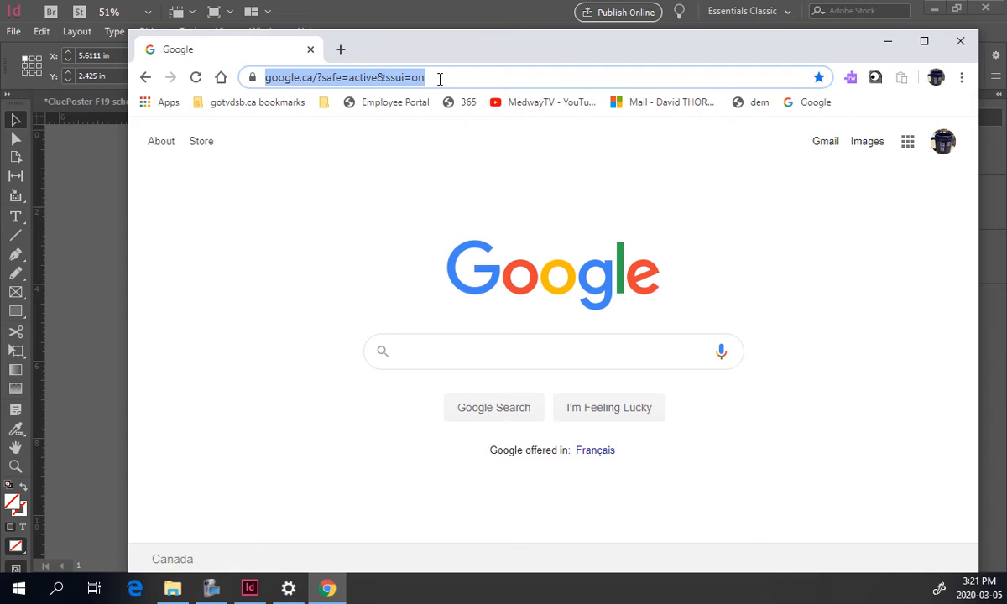
{"action": "type", "text": "lorum ipsum"}
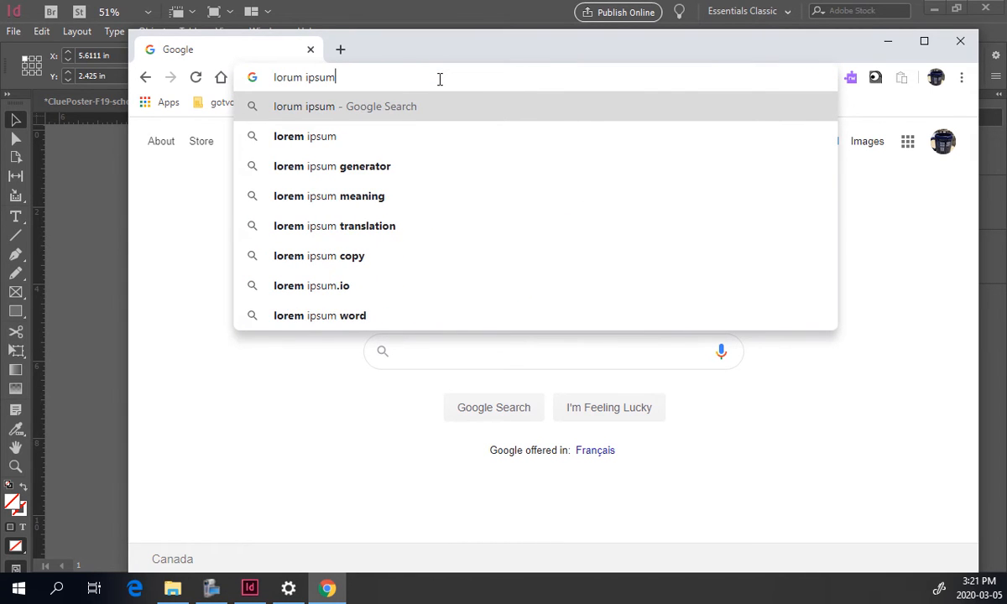
{"action": "key", "text": "Return"}
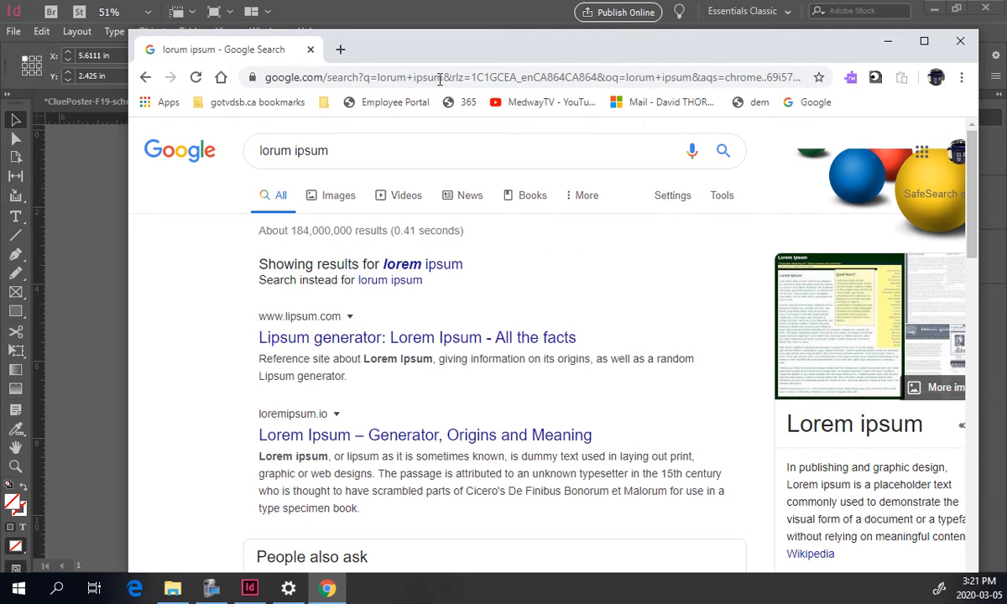
{"action": "left_click", "coordinate": [386, 263]}
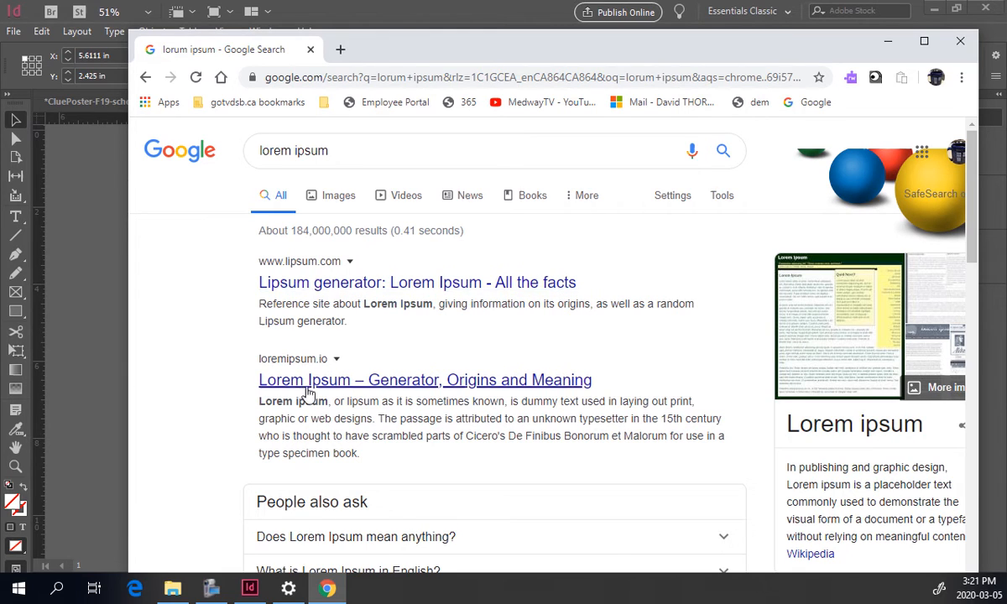
{"action": "left_click", "coordinate": [423, 382]}
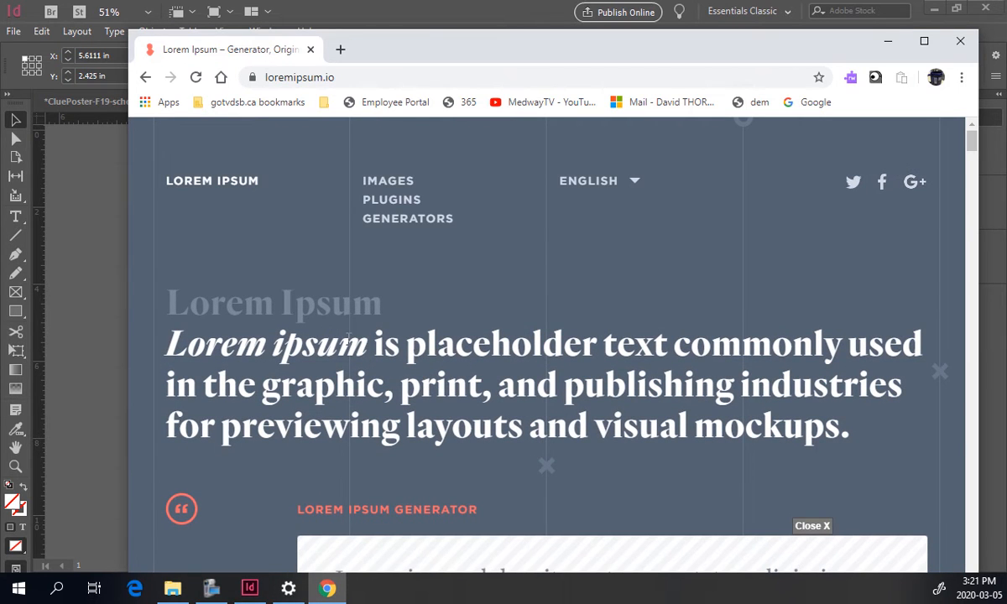
Generate 6 paragraphs of lorem ipsum placeholder text.
{"action": "scroll", "coordinate": [476, 367], "scroll_direction": "down", "scroll_amount": 5}
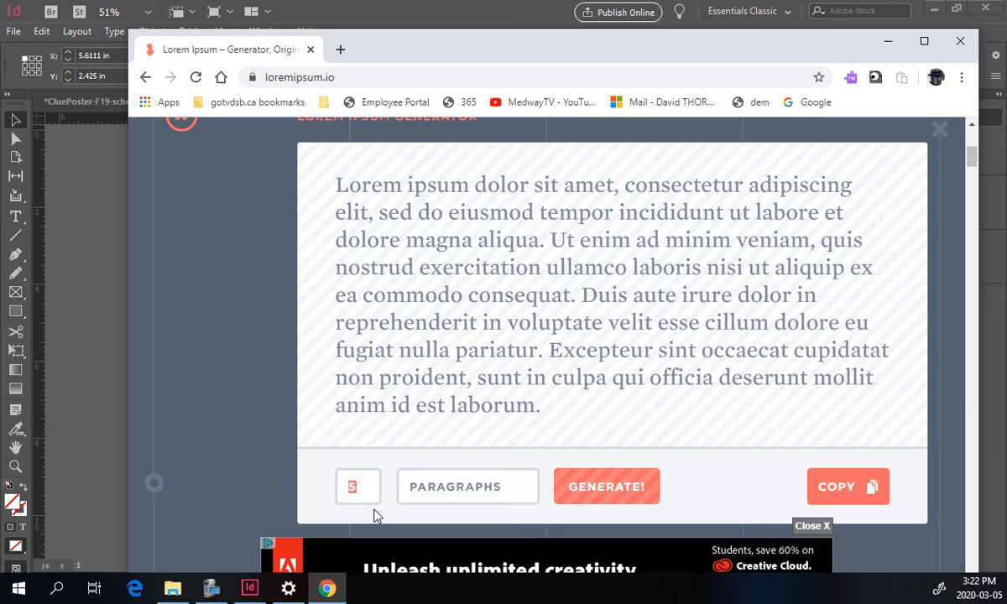
{"action": "type", "text": "6"}
{"action": "left_click", "coordinate": [621, 494]}
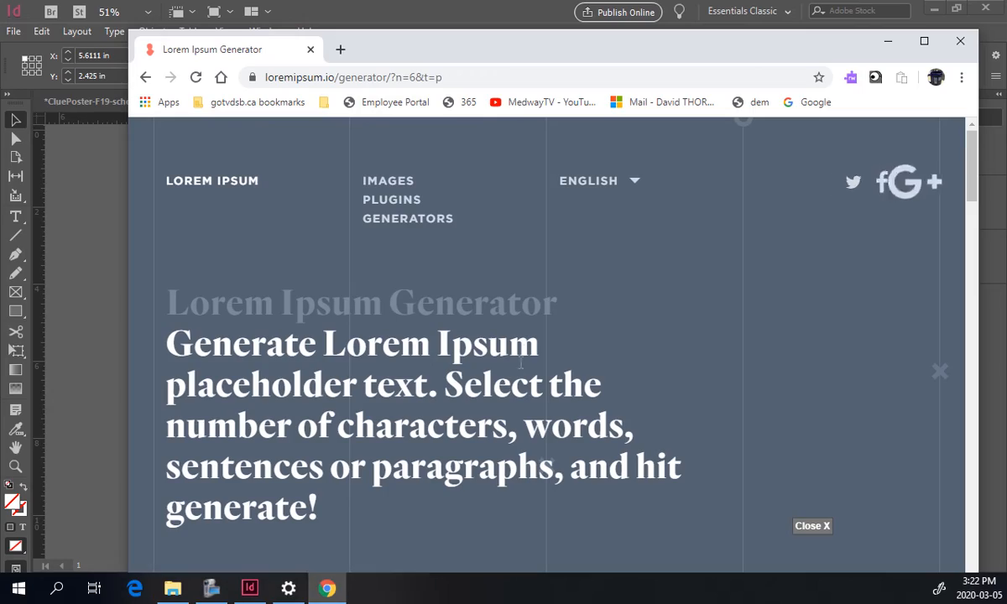
Copy the generated placeholder text.
{"action": "scroll", "coordinate": [420, 353], "scroll_direction": "down", "scroll_amount": 5}
{"action": "scroll", "coordinate": [421, 352], "scroll_direction": "down", "scroll_amount": 15}
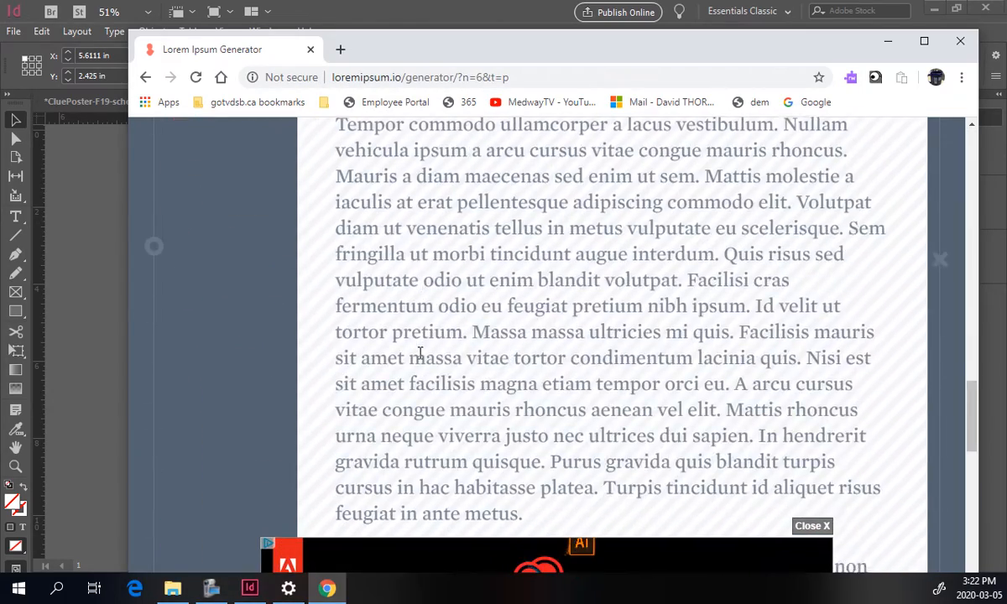
{"action": "scroll", "coordinate": [420, 352], "scroll_direction": "down", "scroll_amount": 15}
{"action": "scroll", "coordinate": [421, 352], "scroll_direction": "up", "scroll_amount": 20}
{"action": "scroll", "coordinate": [411, 352], "scroll_direction": "down", "scroll_amount": 2}
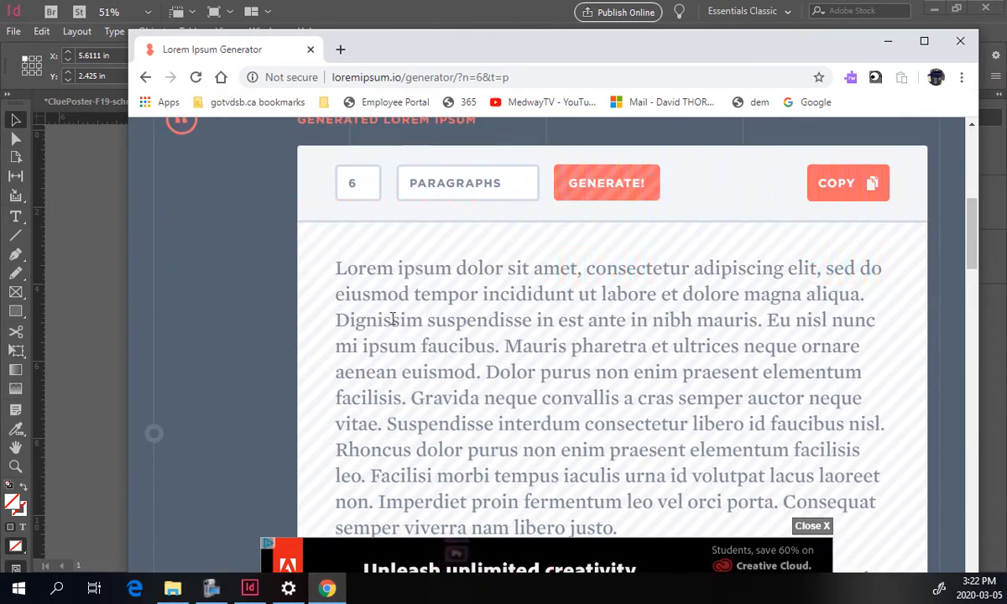
{"action": "left_click", "coordinate": [827, 188]}
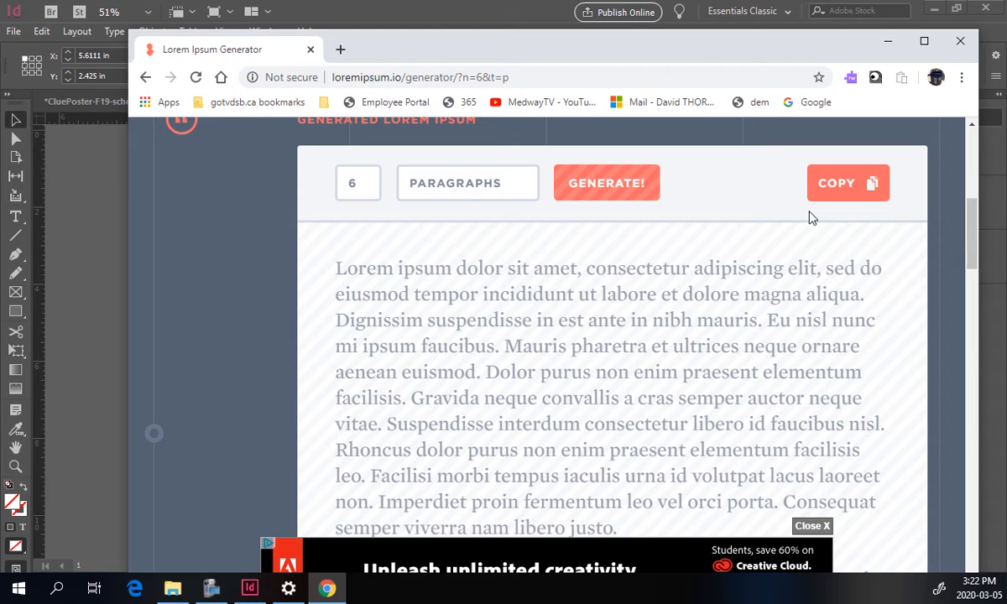
Return to InDesign and paste the placeholder text into the first column's text frame.
{"action": "left_click", "coordinate": [455, 11]}
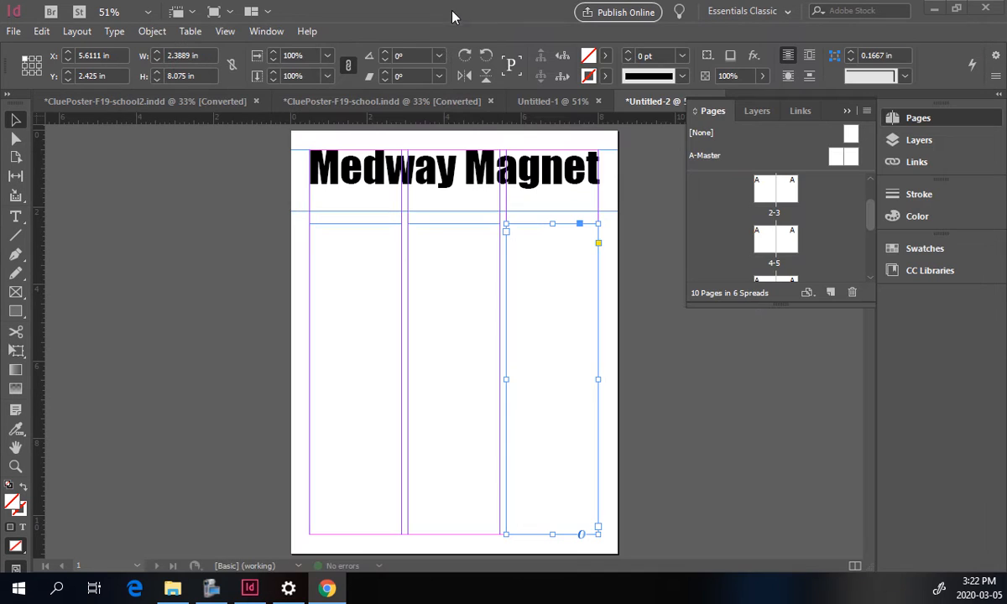
{"action": "left_click", "coordinate": [334, 241]}
{"action": "double_click", "coordinate": [321, 240]}
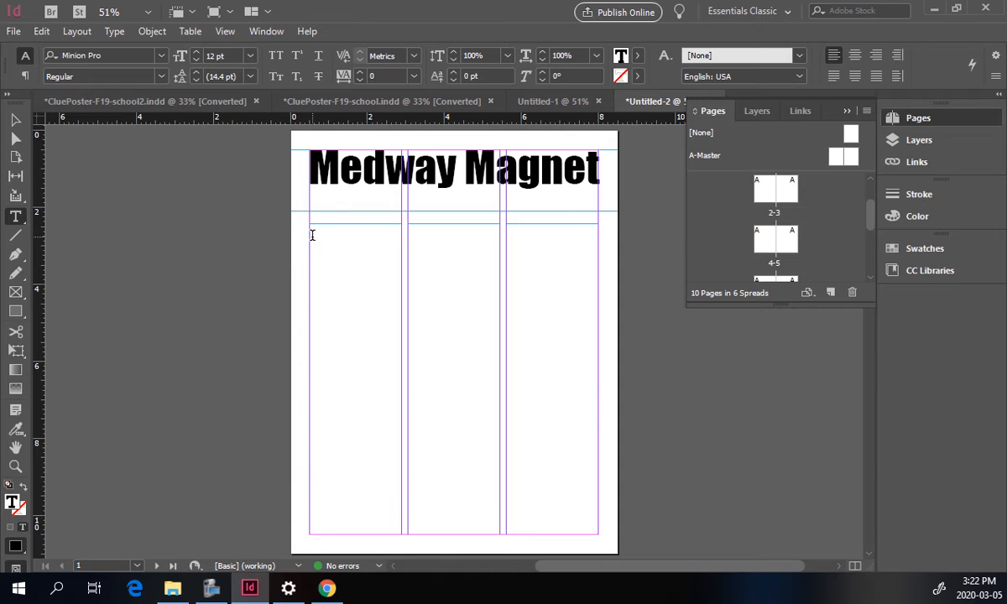
{"action": "left_click", "coordinate": [41, 31]}
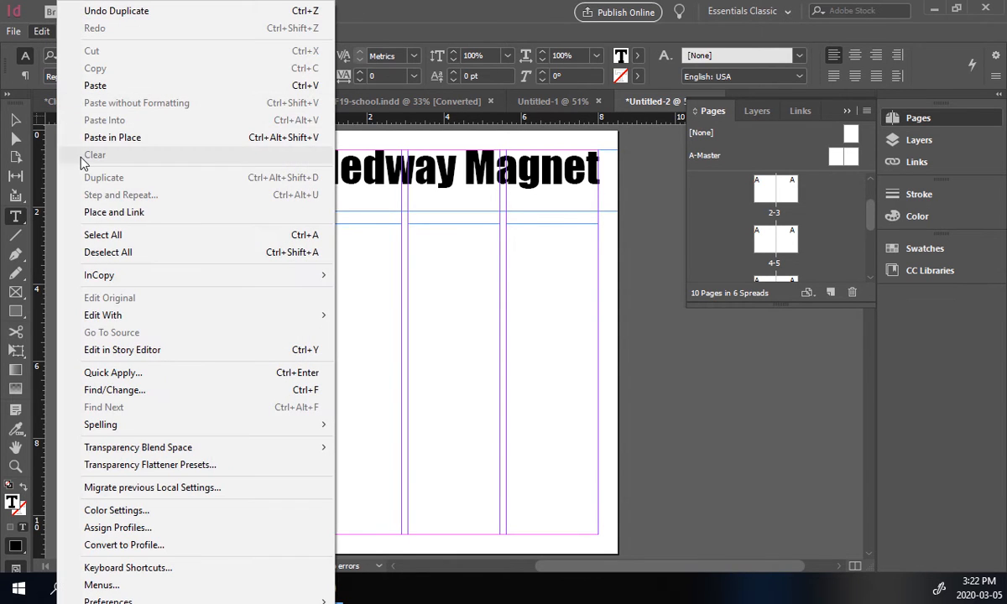
{"action": "left_click", "coordinate": [95, 86]}
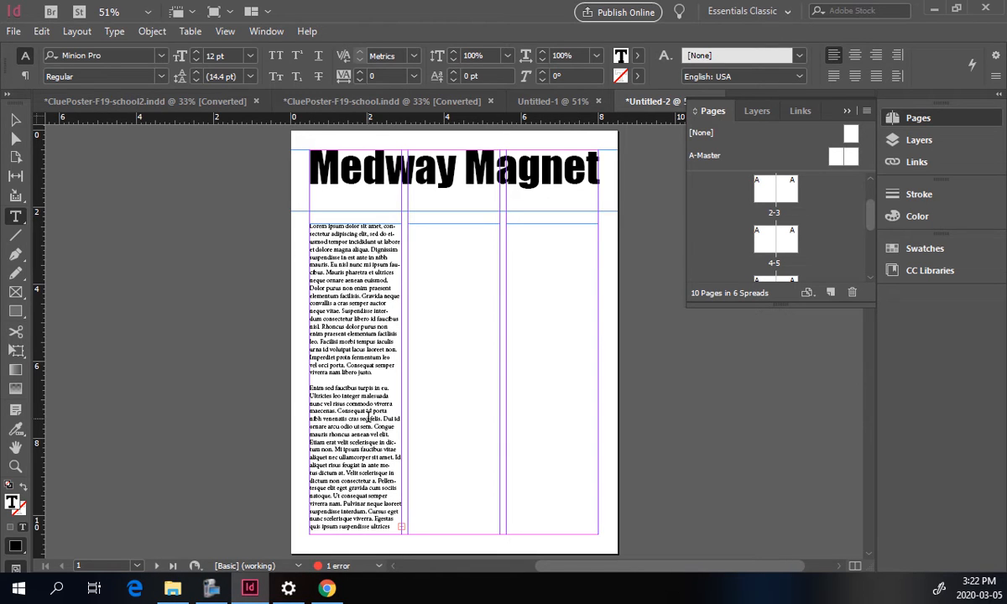
{"action": "left_click", "coordinate": [17, 122]}
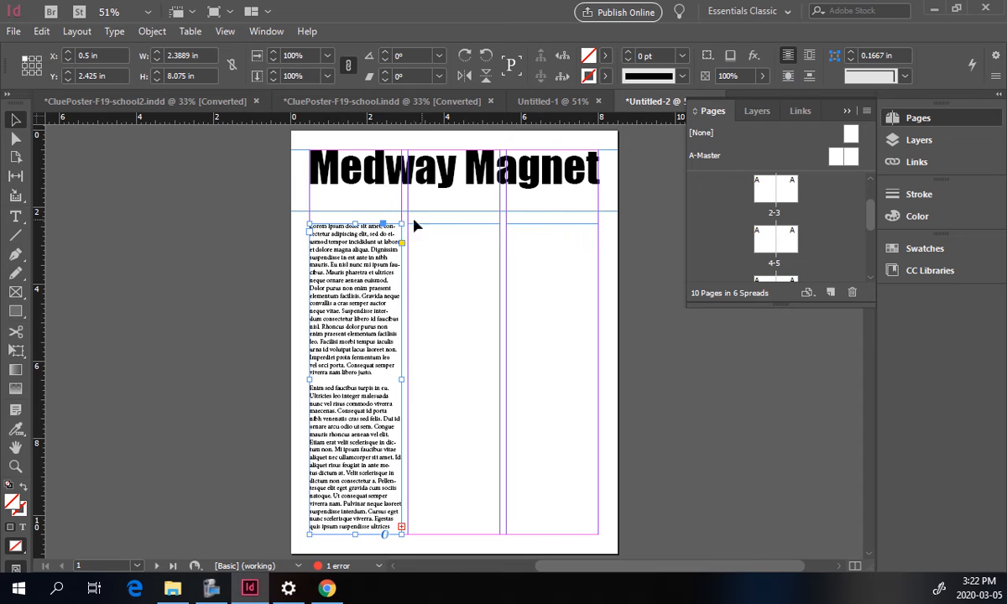
Thread the overflowing placeholder text from the first column frame into the second and third columns.
{"action": "mouse_move", "coordinate": [354, 224]}
{"action": "left_mouse_down"}
{"action": "mouse_move", "coordinate": [354, 285]}
{"action": "mouse_move", "coordinate": [349, 225]}
{"action": "mouse_move", "coordinate": [334, 321]}
{"action": "mouse_move", "coordinate": [365, 224]}
{"action": "left_mouse_up"}
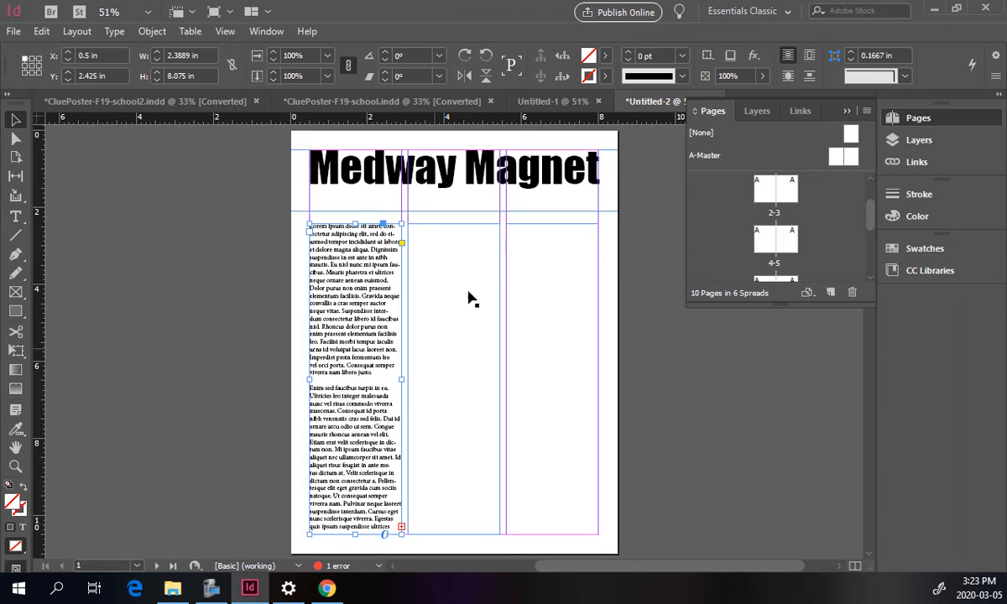
{"action": "left_click", "coordinate": [401, 528]}
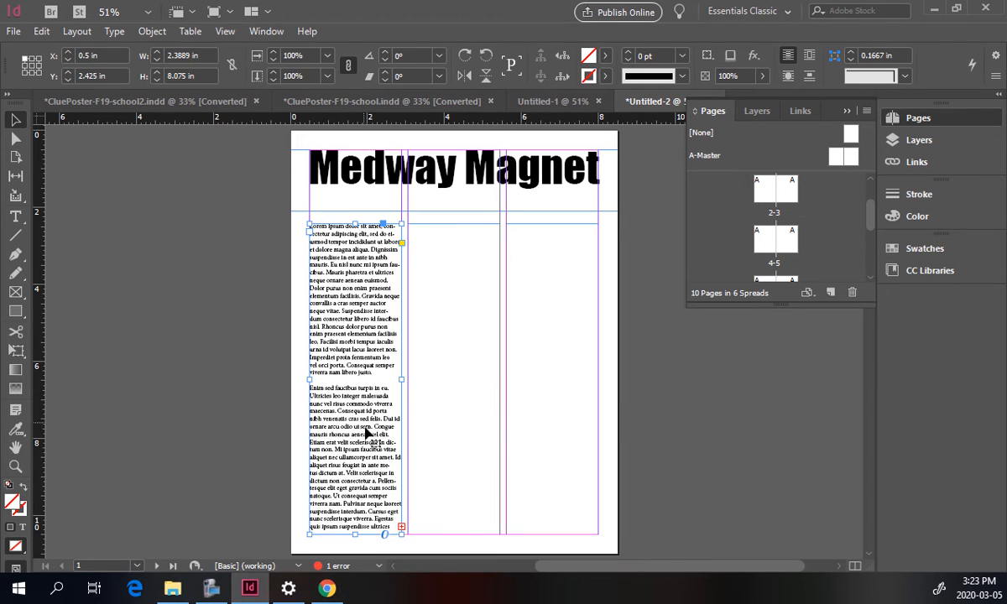
{"action": "left_click", "coordinate": [403, 528]}
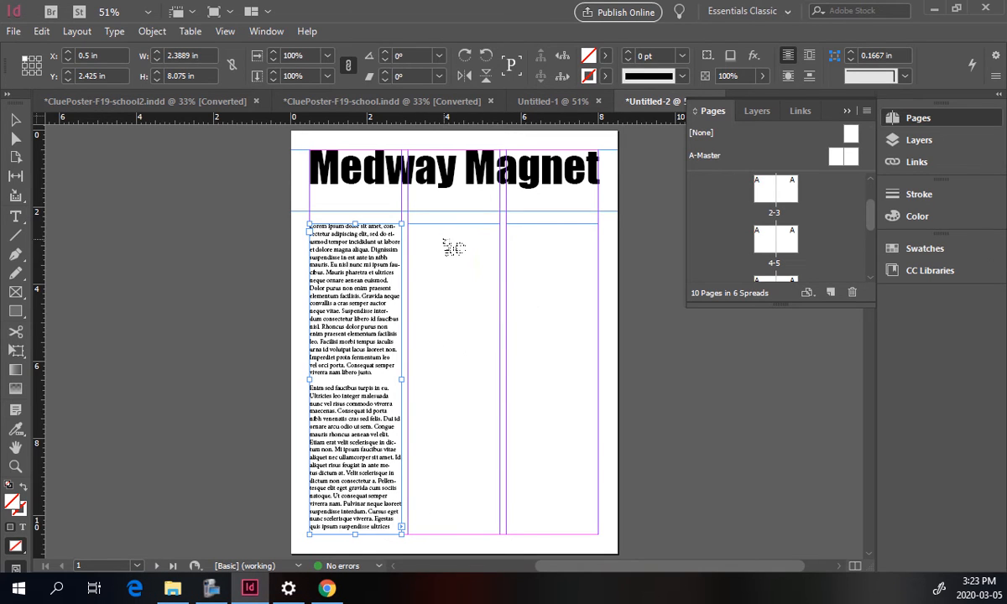
{"action": "left_click", "coordinate": [445, 241]}
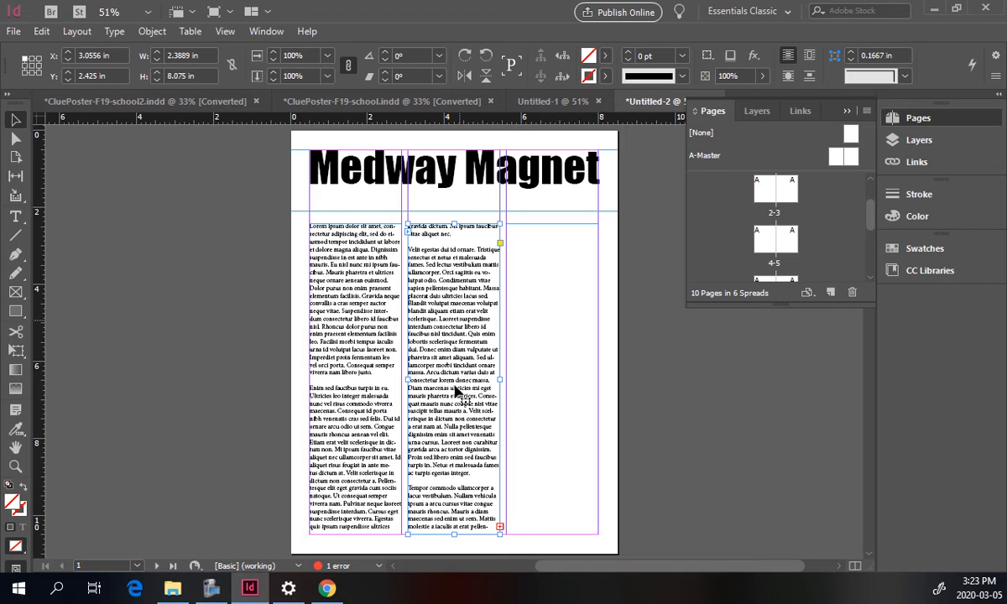
{"action": "left_click", "coordinate": [498, 529]}
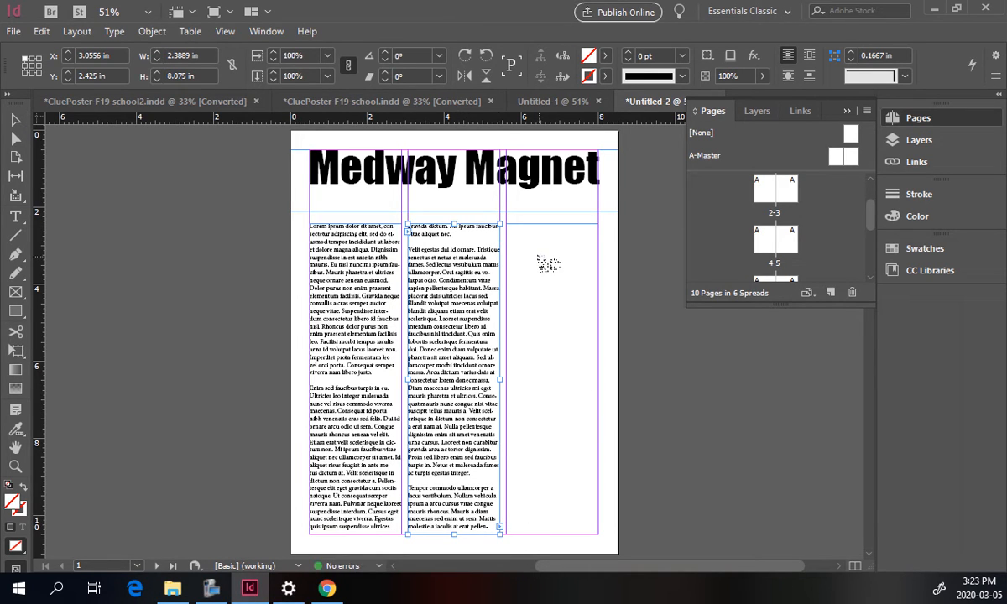
{"action": "left_click", "coordinate": [542, 260]}
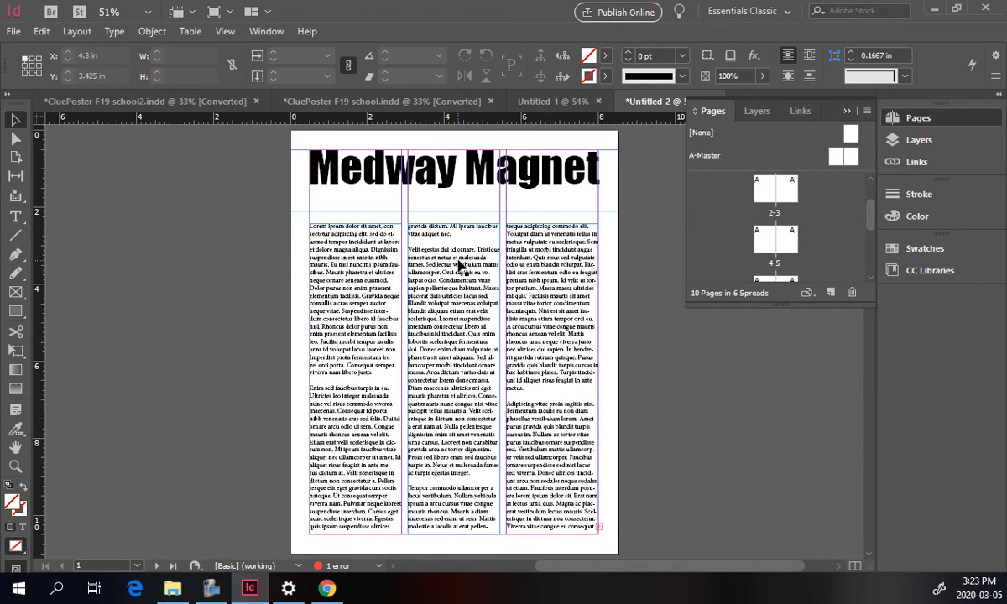
Try moving the first and second column text frames down, then undo those moves.
{"action": "left_click", "coordinate": [456, 256]}
{"action": "left_click", "coordinate": [345, 230]}
{"action": "mouse_move", "coordinate": [355, 224]}
{"action": "left_mouse_down"}
{"action": "mouse_move", "coordinate": [362, 411]}
{"action": "mouse_move", "coordinate": [370, 225]}
{"action": "mouse_move", "coordinate": [371, 404]}
{"action": "mouse_move", "coordinate": [371, 225]}
{"action": "left_mouse_up"}
{"action": "left_click", "coordinate": [411, 254]}
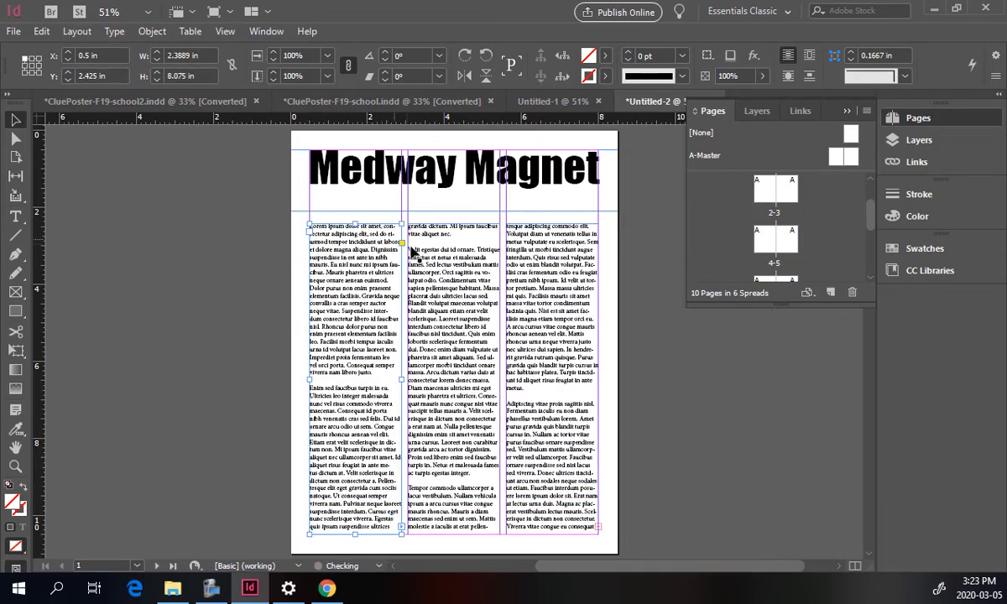
{"action": "left_click_drag", "start_coordinate": [452, 222], "coordinate": [424, 270]}
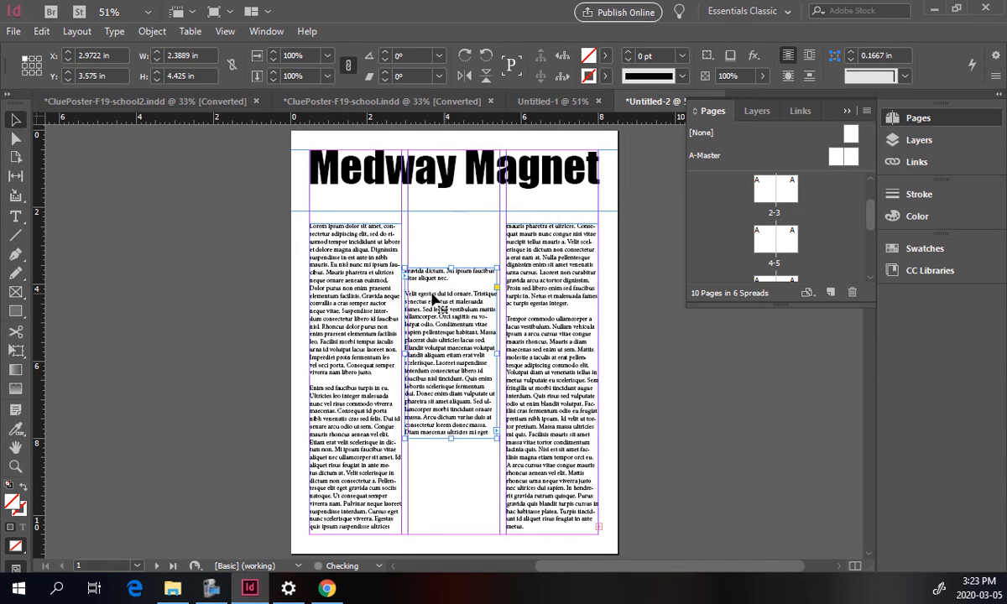
{"action": "left_click", "coordinate": [356, 225]}
{"action": "left_click_drag", "start_coordinate": [355, 225], "coordinate": [346, 302]}
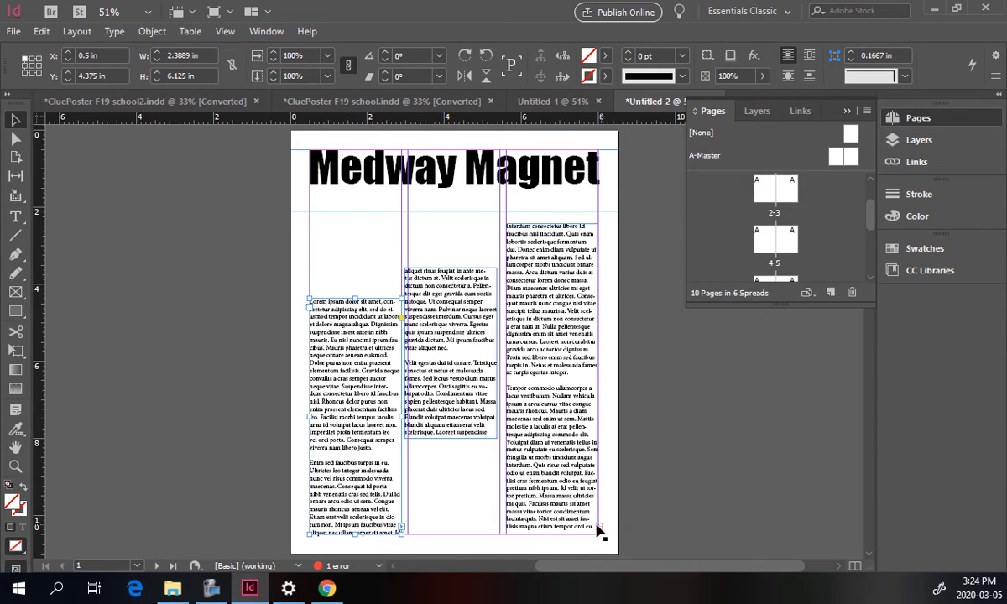
{"action": "key", "text": "ctrl+z"}
{"action": "key", "text": "ctrl+z"}
{"action": "key", "text": "ctrl+z"}
{"action": "key", "text": "ctrl+z"}
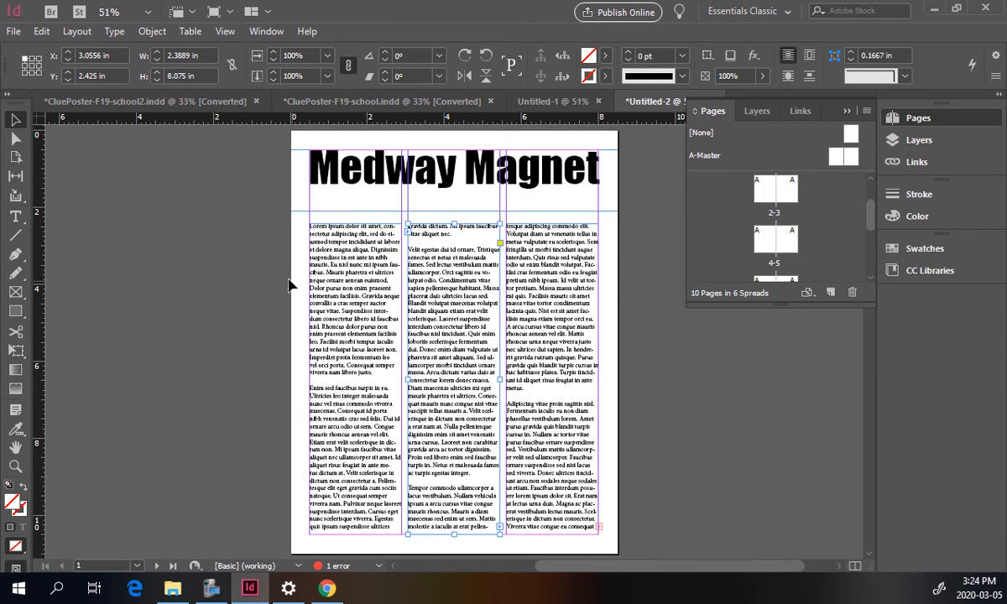
Go to the pages 2–3 spread and place the image 'jordan taking pic' on page 2.
{"action": "left_click", "coordinate": [764, 193]}
{"action": "scroll", "coordinate": [768, 218], "scroll_direction": "up", "scroll_amount": 2}
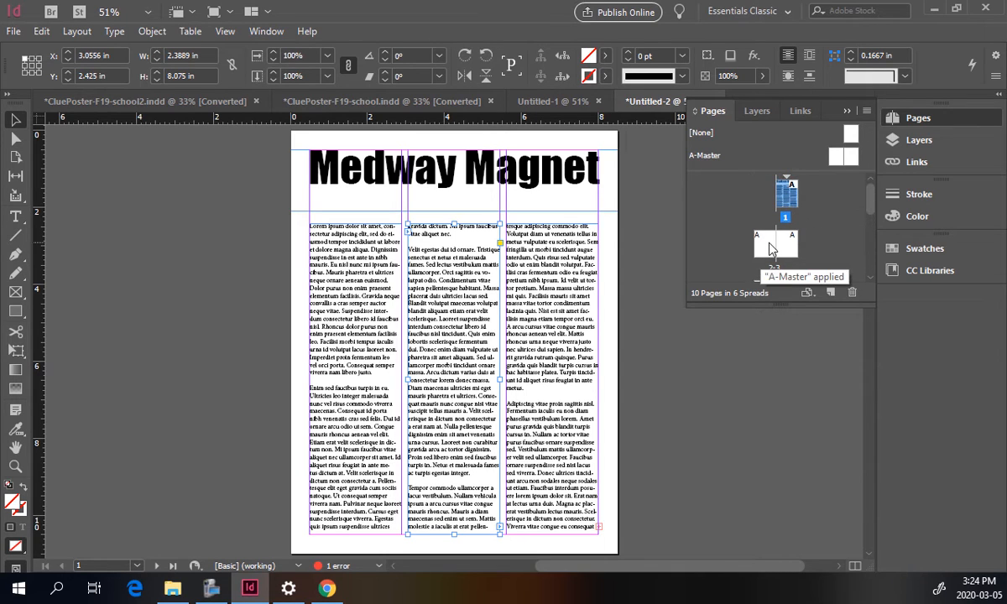
{"action": "double_click", "coordinate": [769, 247]}
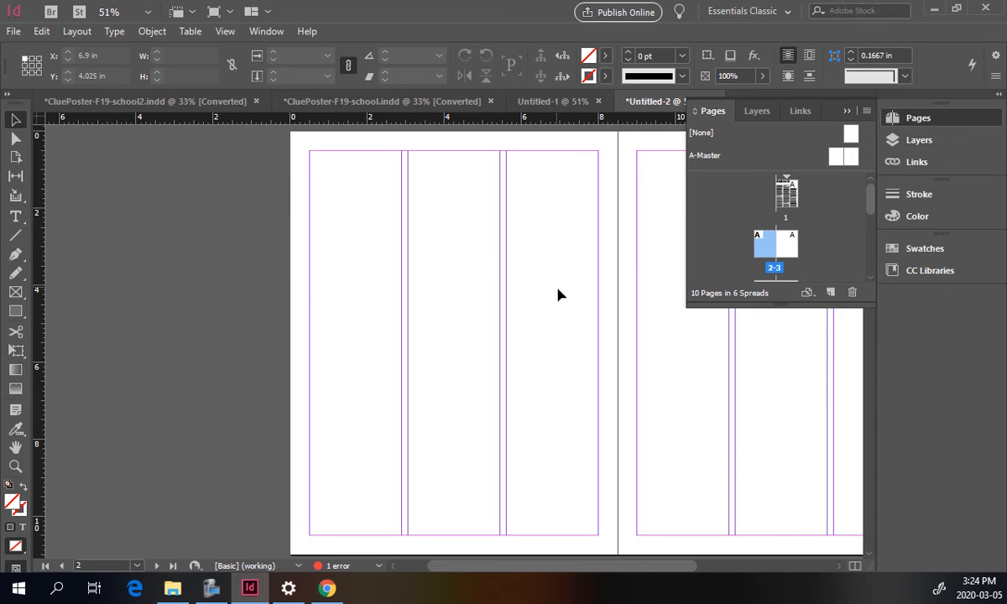
{"action": "left_click", "coordinate": [15, 33]}
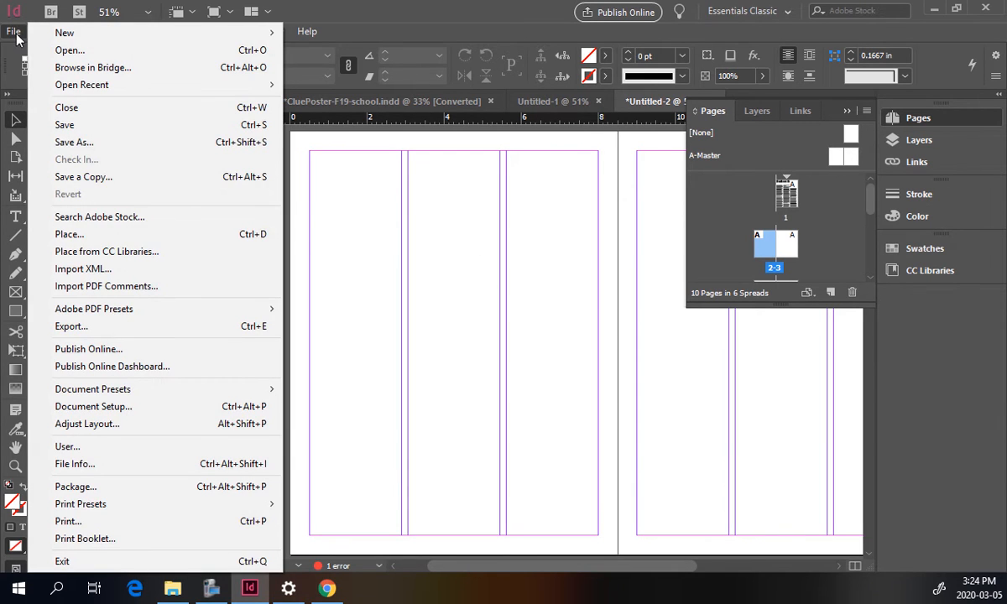
{"action": "left_click", "coordinate": [151, 237]}
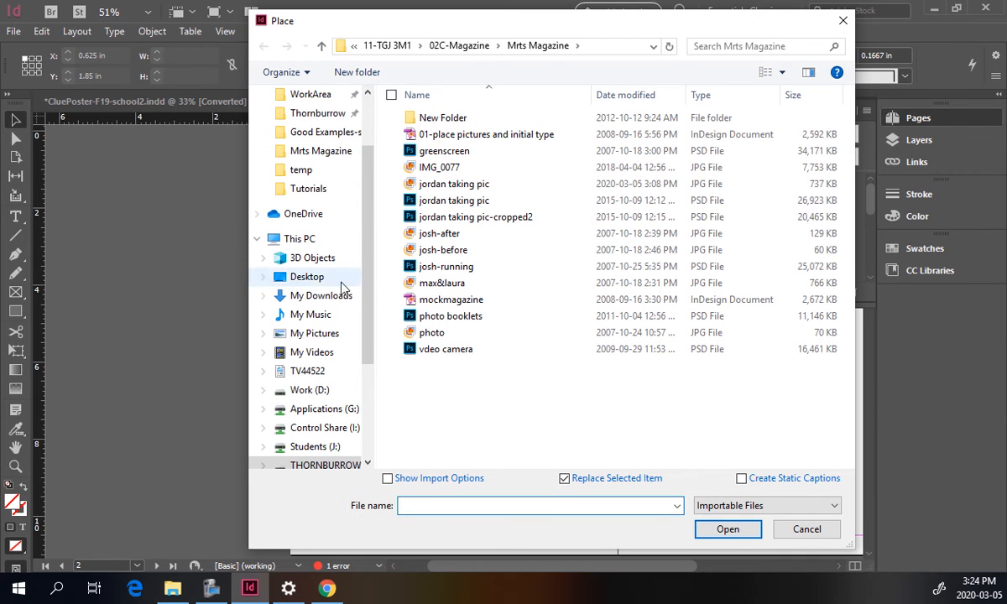
{"action": "left_click", "coordinate": [451, 185]}
{"action": "left_click", "coordinate": [728, 529]}
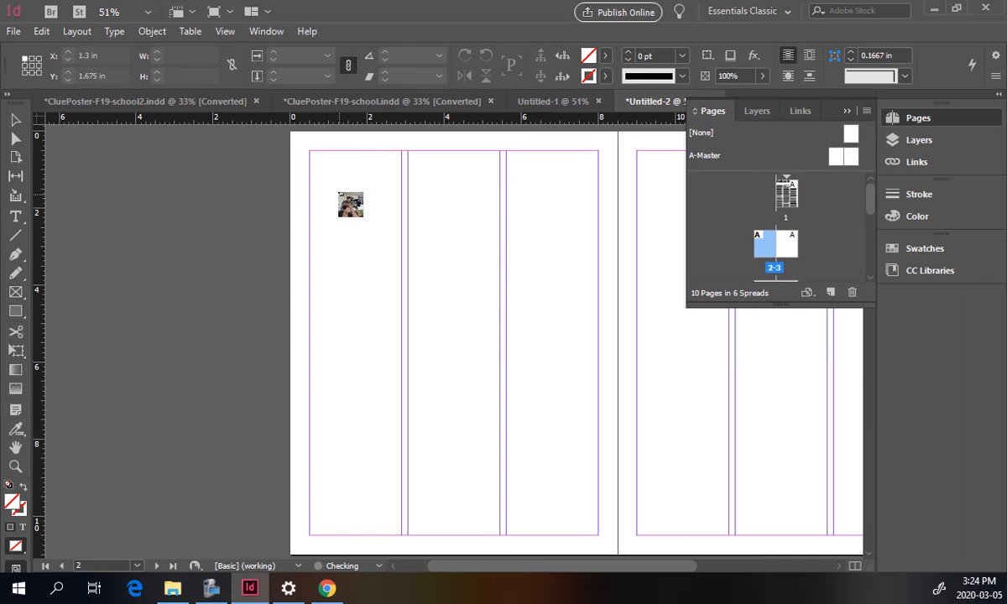
{"action": "left_click", "coordinate": [339, 186]}
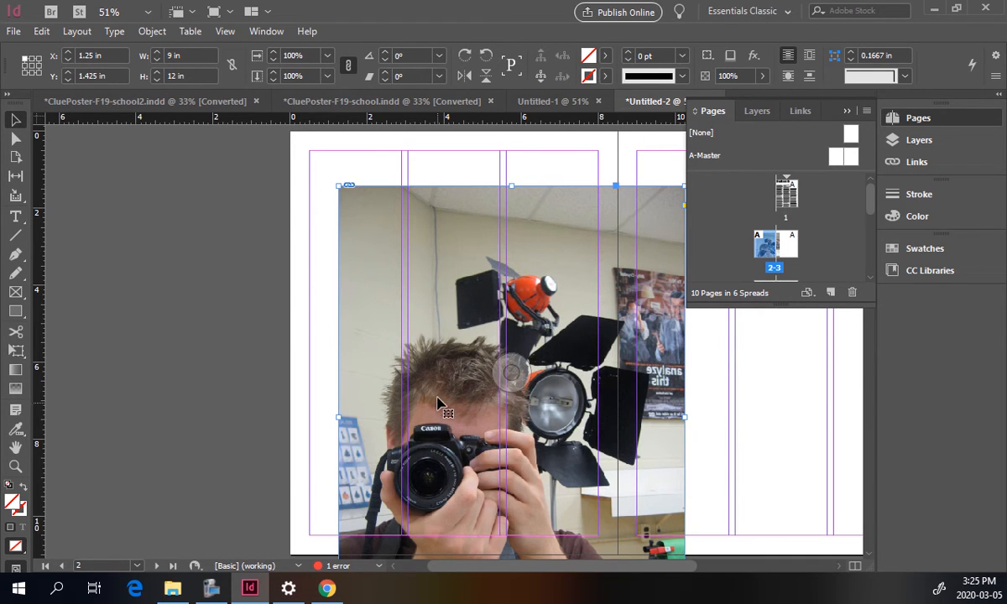
Move the photo and scale it down with the Free Transform tool to about 4.4 × 5.9 in.
{"action": "left_click_drag", "start_coordinate": [426, 404], "coordinate": [447, 328]}
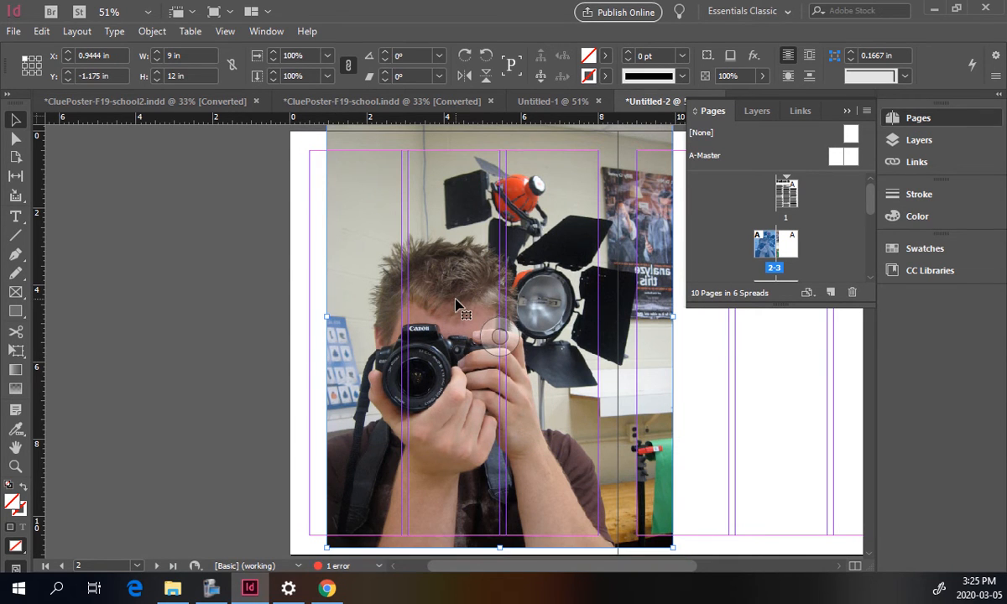
{"action": "left_click_drag", "start_coordinate": [435, 289], "coordinate": [390, 340]}
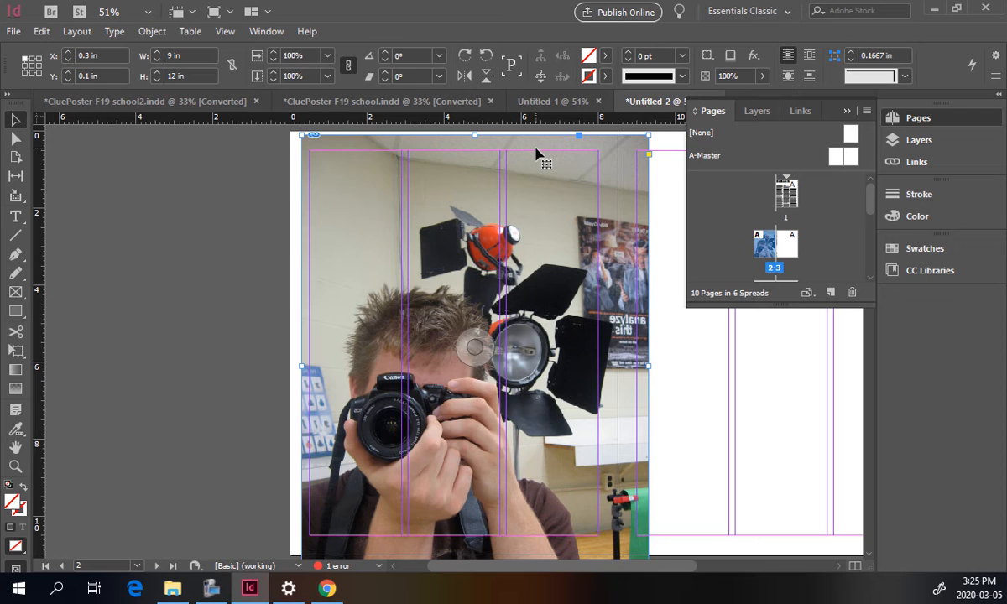
{"action": "left_click", "coordinate": [17, 352]}
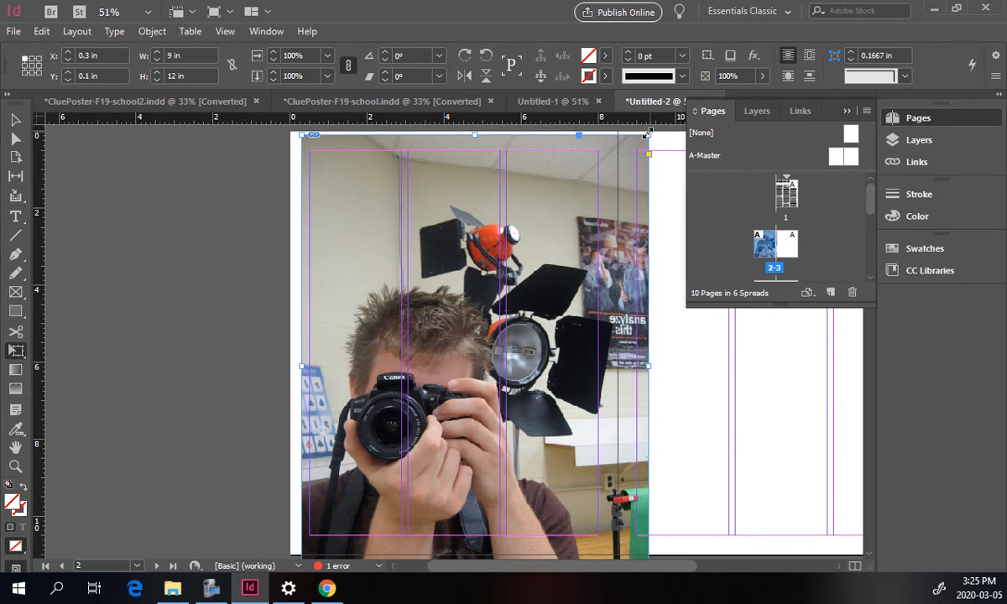
{"action": "left_click_drag", "start_coordinate": [647, 133], "coordinate": [469, 309]}
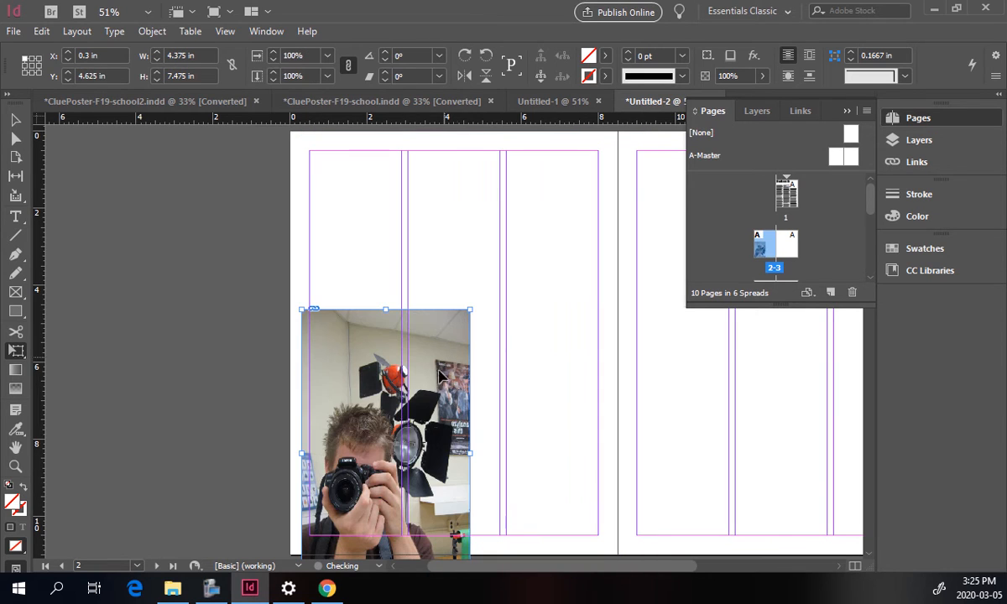
{"action": "key", "text": "ctrl+z"}
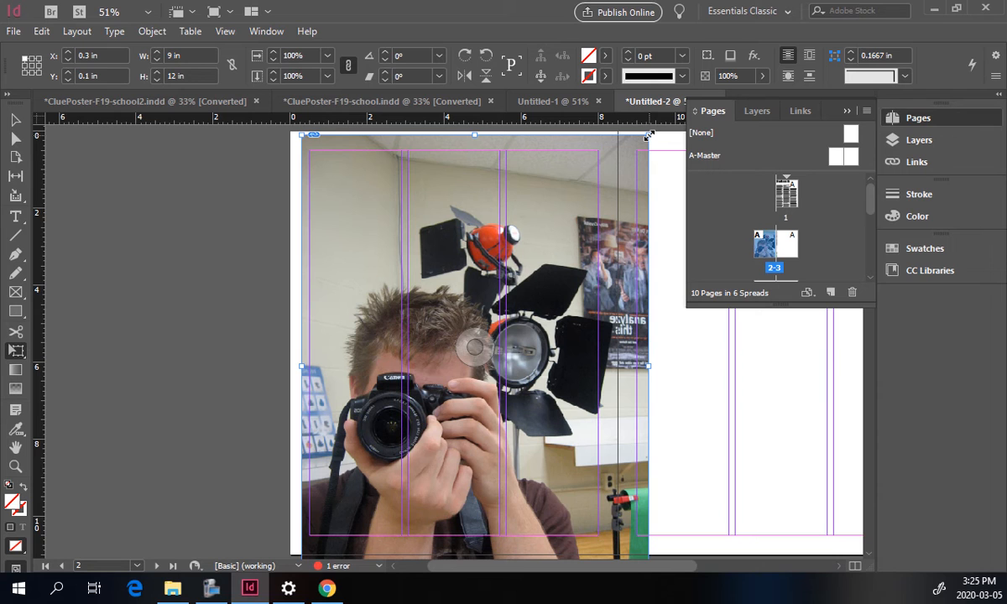
{"action": "left_click_drag", "start_coordinate": [648, 136], "coordinate": [472, 373]}
{"action": "left_click_drag", "start_coordinate": [439, 461], "coordinate": [506, 314]}
{"action": "left_click", "coordinate": [600, 299]}
Resize the photo's frame by its corners to about 3 × 3.7 in.
{"action": "left_click_drag", "start_coordinate": [355, 209], "coordinate": [573, 480]}
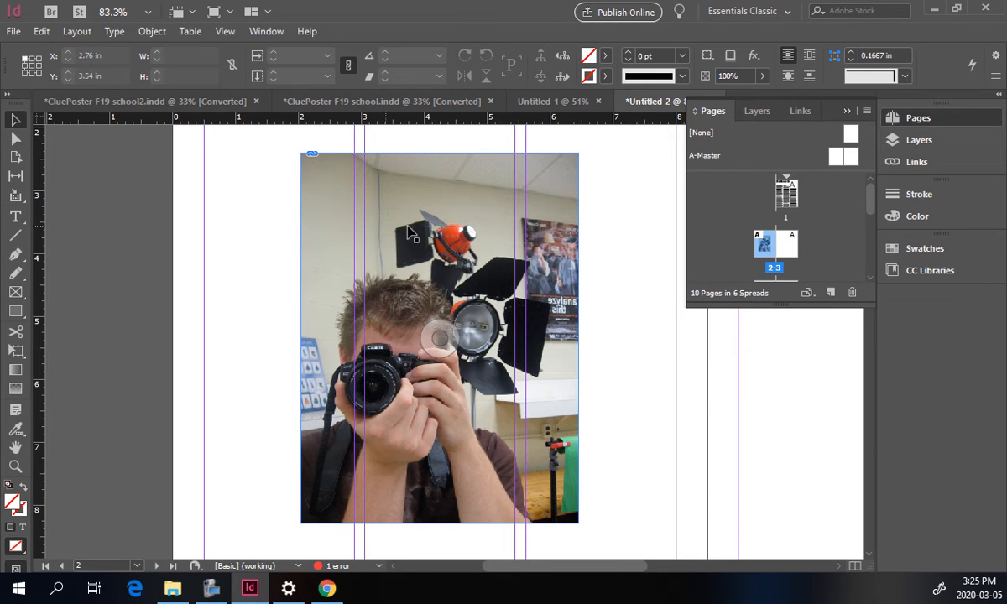
{"action": "left_click", "coordinate": [458, 212]}
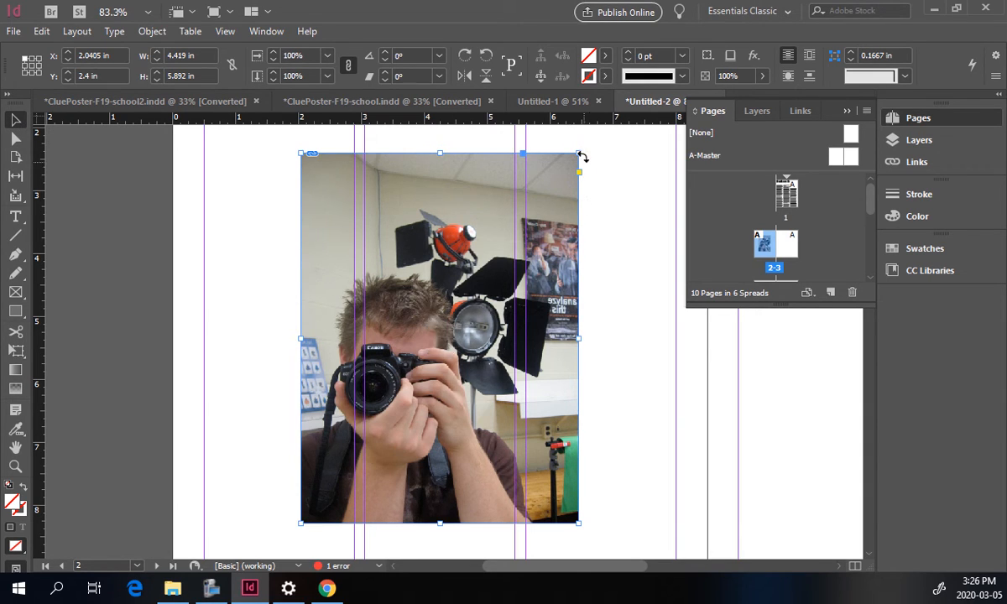
{"action": "left_click_drag", "start_coordinate": [579, 152], "coordinate": [495, 250]}
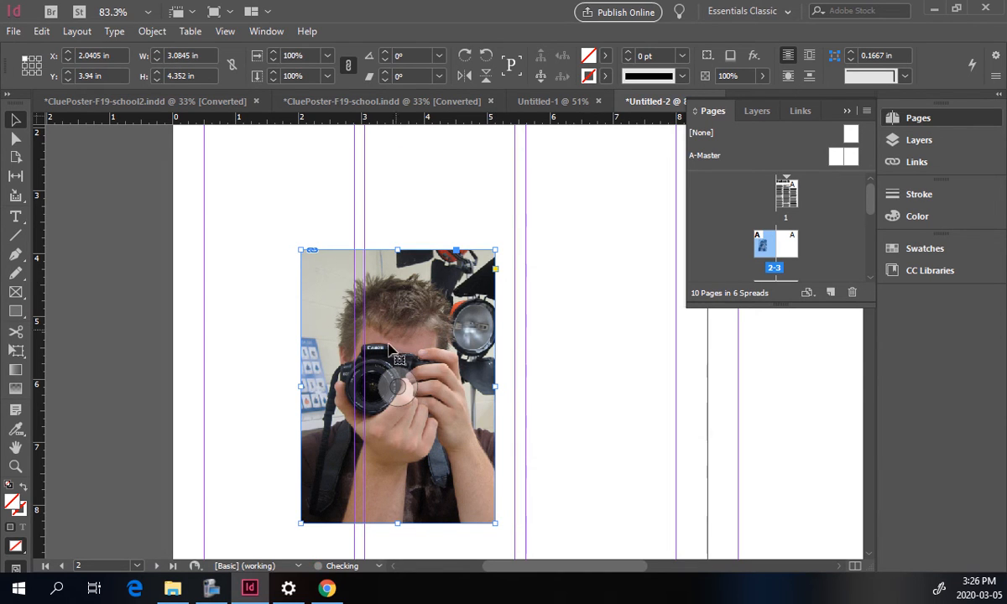
{"action": "left_click_drag", "start_coordinate": [302, 523], "coordinate": [308, 485]}
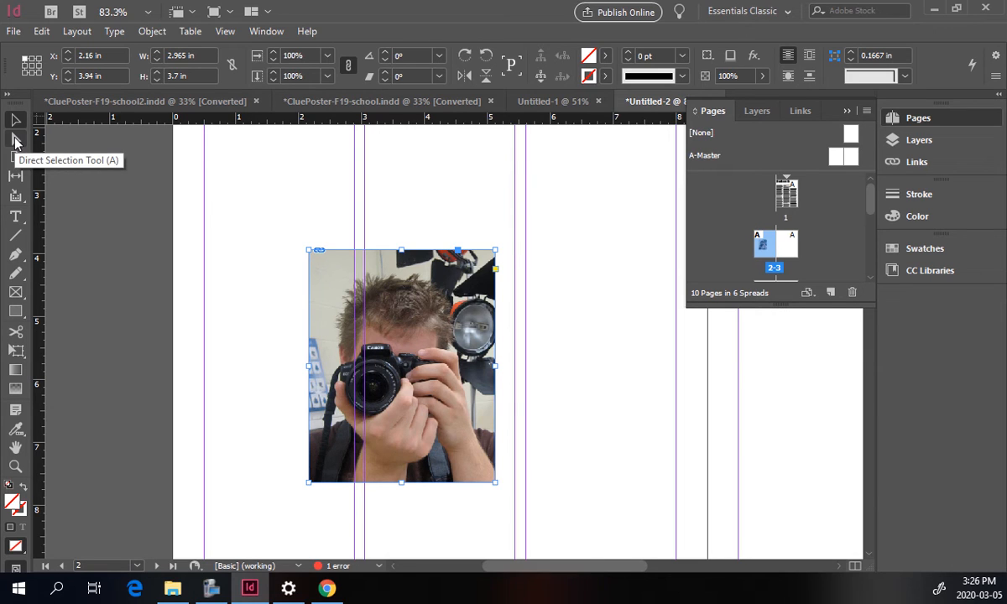
Reposition the photo within its frame using the Direct Selection tool, then deselect it.
{"action": "left_click", "coordinate": [15, 141]}
{"action": "left_click", "coordinate": [352, 269]}
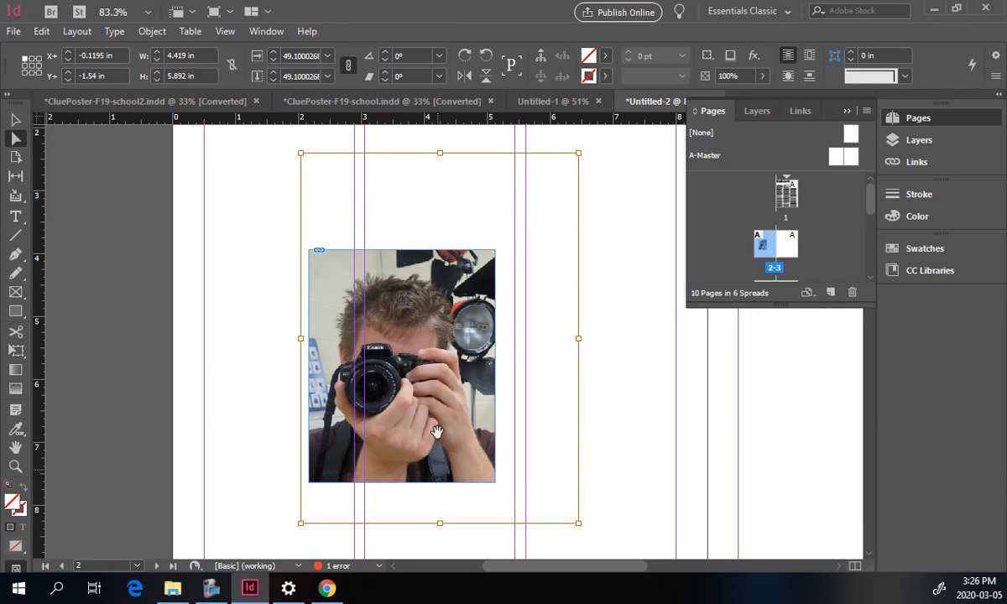
{"action": "left_click_drag", "start_coordinate": [440, 304], "coordinate": [405, 319]}
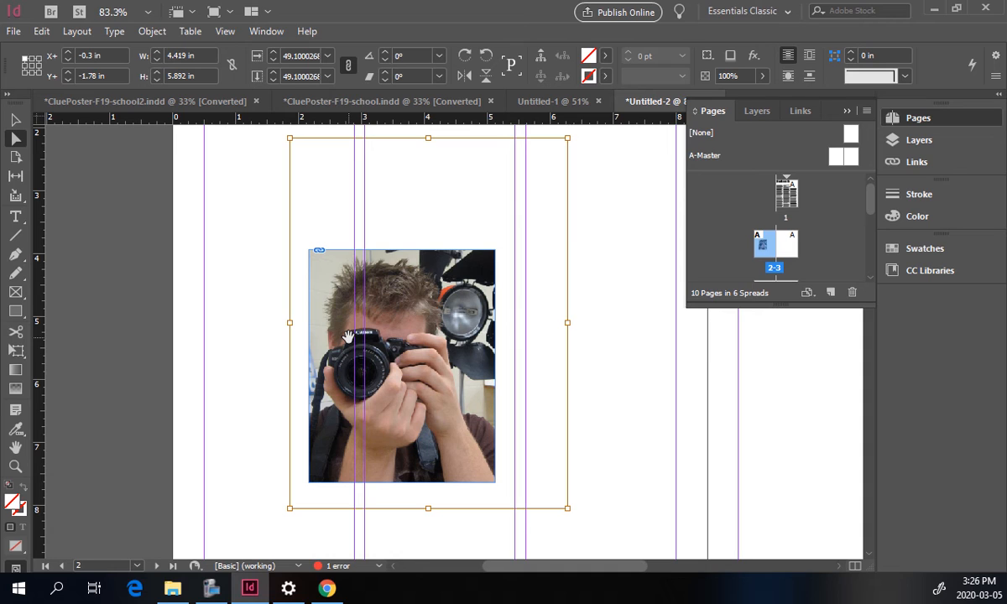
{"action": "left_click", "coordinate": [15, 119]}
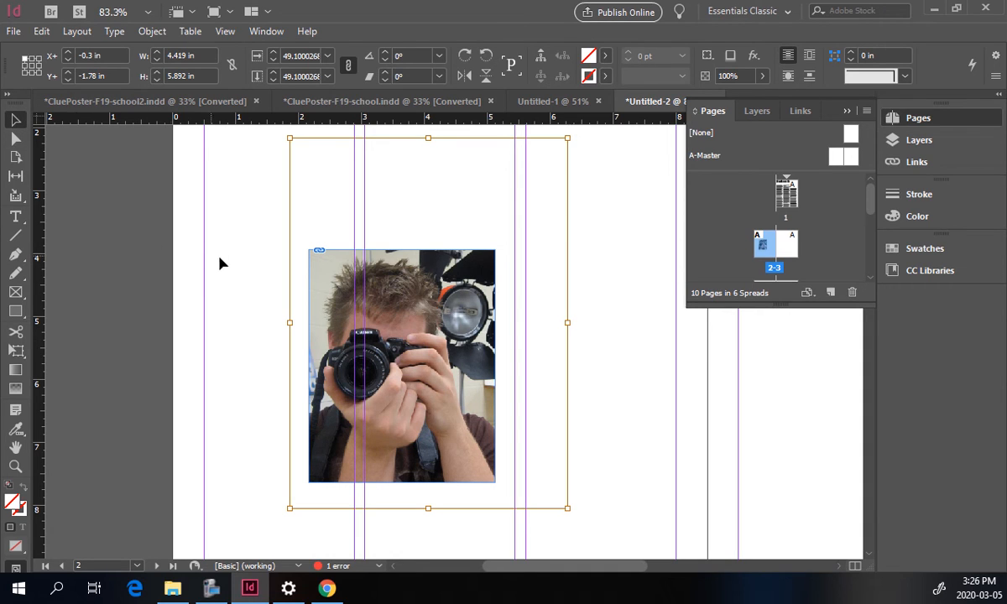
{"action": "left_click", "coordinate": [219, 265]}
Move the cropped photo toward the right side of page 2.
{"action": "left_click", "coordinate": [16, 311]}
{"action": "left_click", "coordinate": [18, 314]}
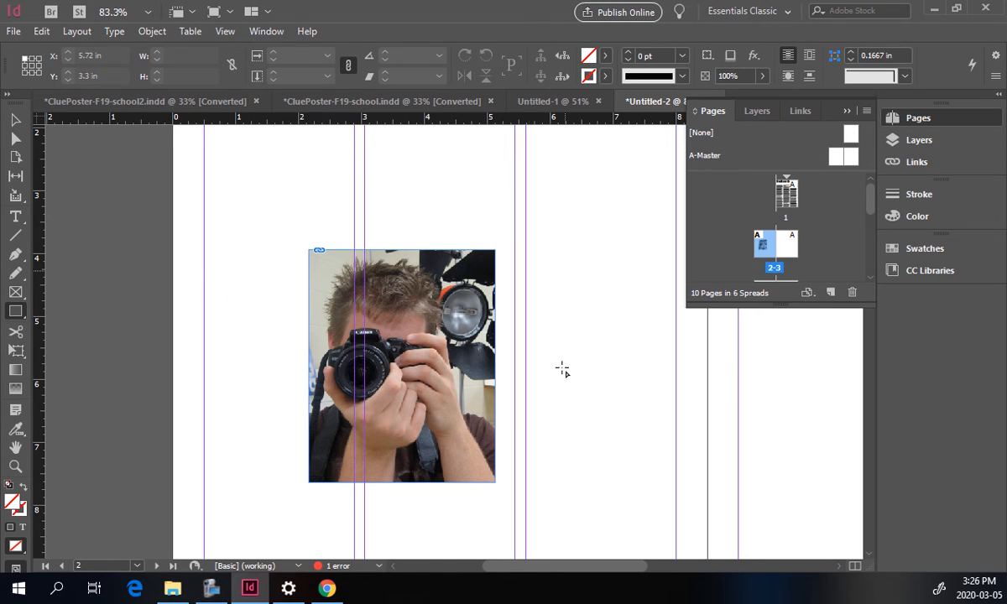
{"action": "left_click", "coordinate": [16, 120]}
{"action": "left_click", "coordinate": [315, 307]}
{"action": "left_click_drag", "start_coordinate": [314, 307], "coordinate": [543, 345]}
Draw an elliptical frame about 3.6 × 2.5 in on the left of page 2 with the Ellipse Frame tool.
{"action": "left_click", "coordinate": [16, 292]}
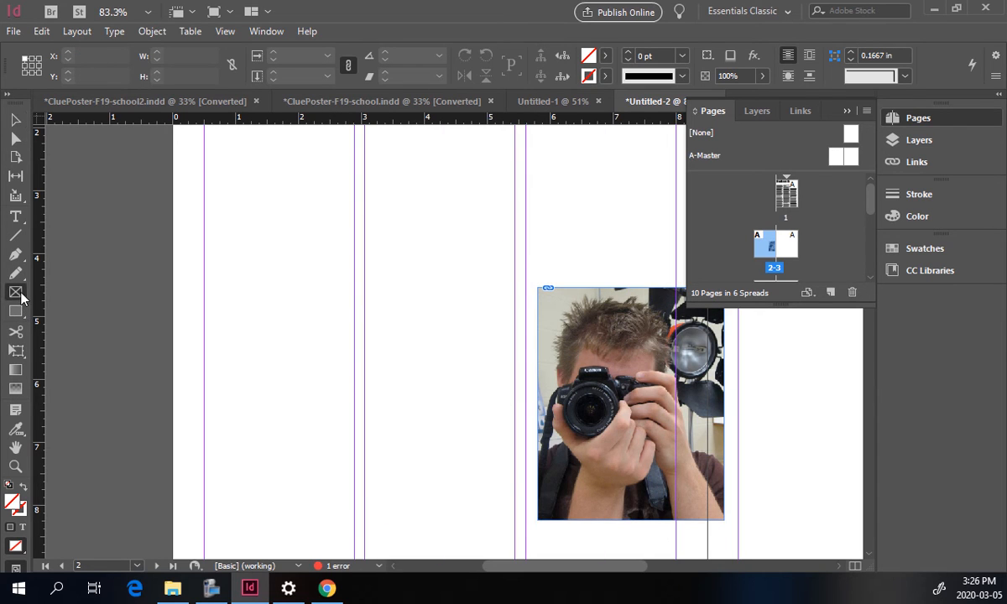
{"action": "left_click", "coordinate": [93, 328]}
{"action": "left_click_drag", "start_coordinate": [211, 234], "coordinate": [440, 391]}
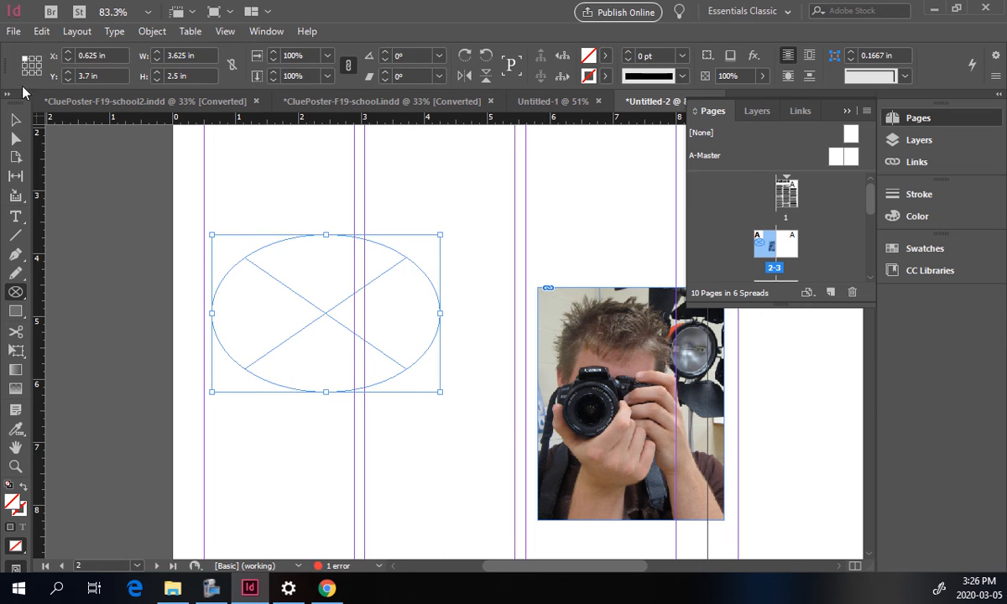
Place the 'jordan taking pic' image into the elliptical frame.
{"action": "left_click", "coordinate": [14, 31]}
{"action": "left_click", "coordinate": [61, 234]}
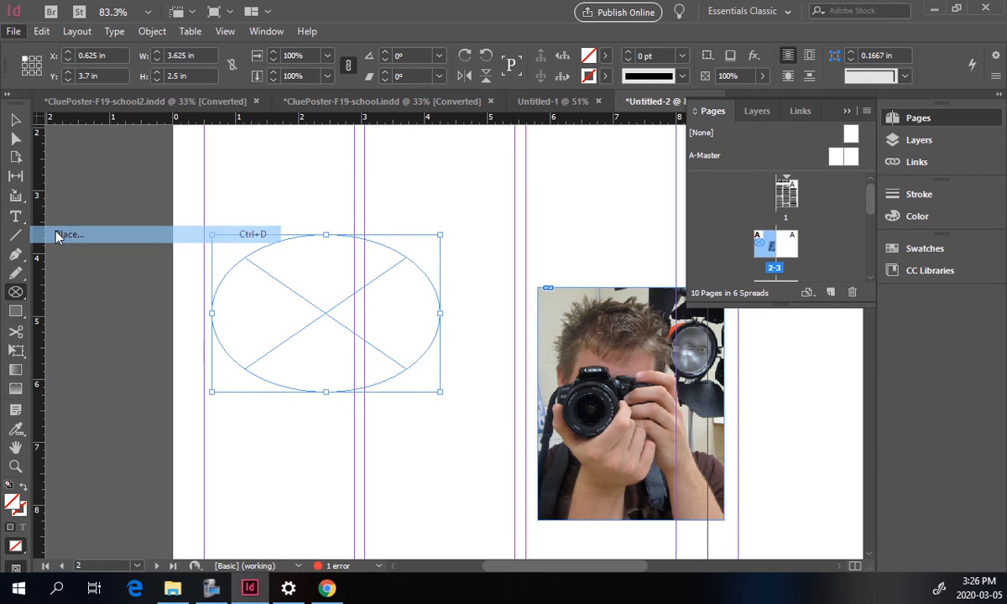
{"action": "left_click", "coordinate": [458, 186]}
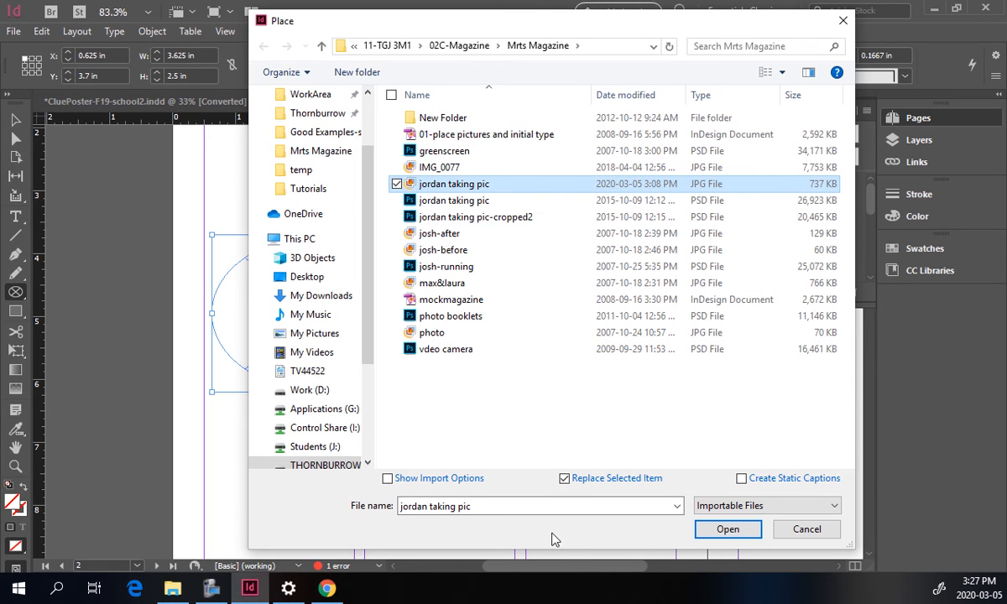
{"action": "left_click", "coordinate": [727, 530]}
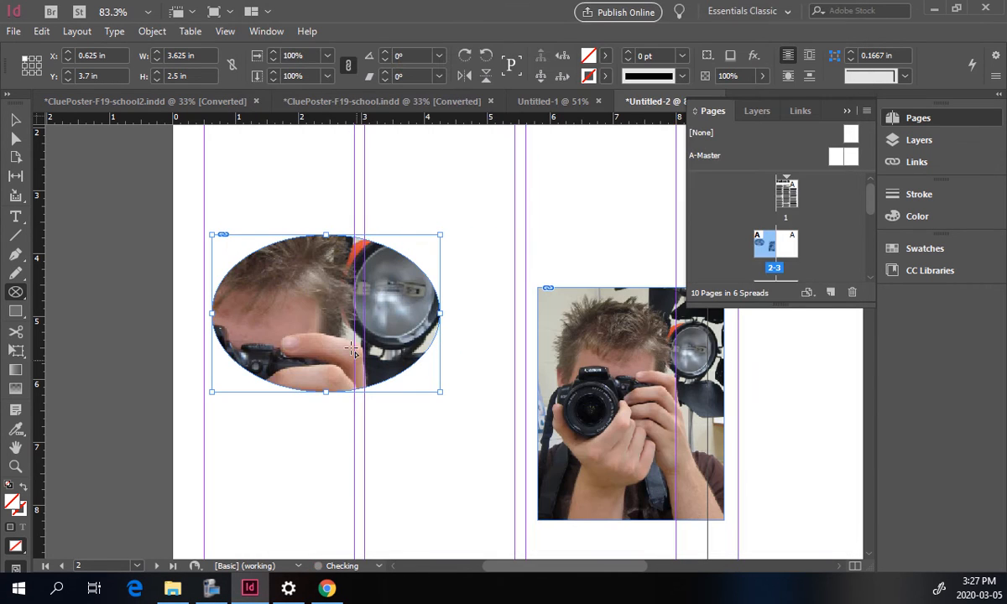
Scale down and reposition the photo inside the elliptical frame using the Direct Selection tool.
{"action": "left_click", "coordinate": [16, 138]}
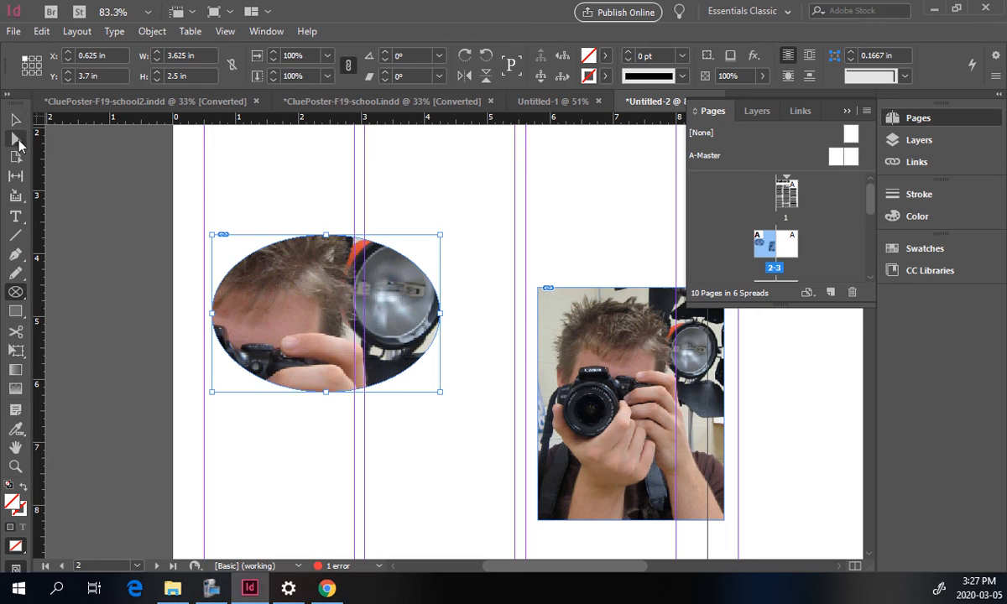
{"action": "left_click", "coordinate": [215, 189]}
{"action": "left_click_drag", "start_coordinate": [299, 287], "coordinate": [260, 491]}
{"action": "mouse_move", "coordinate": [494, 156]}
{"action": "left_mouse_down"}
{"action": "mouse_move", "coordinate": [259, 409]}
{"action": "mouse_move", "coordinate": [146, 481]}
{"action": "mouse_move", "coordinate": [348, 295]}
{"action": "mouse_move", "coordinate": [374, 225]}
{"action": "mouse_move", "coordinate": [507, 169]}
{"action": "left_mouse_up"}
{"action": "left_click_drag", "start_coordinate": [512, 168], "coordinate": [409, 303]}
{"action": "left_click_drag", "start_coordinate": [317, 360], "coordinate": [357, 230]}
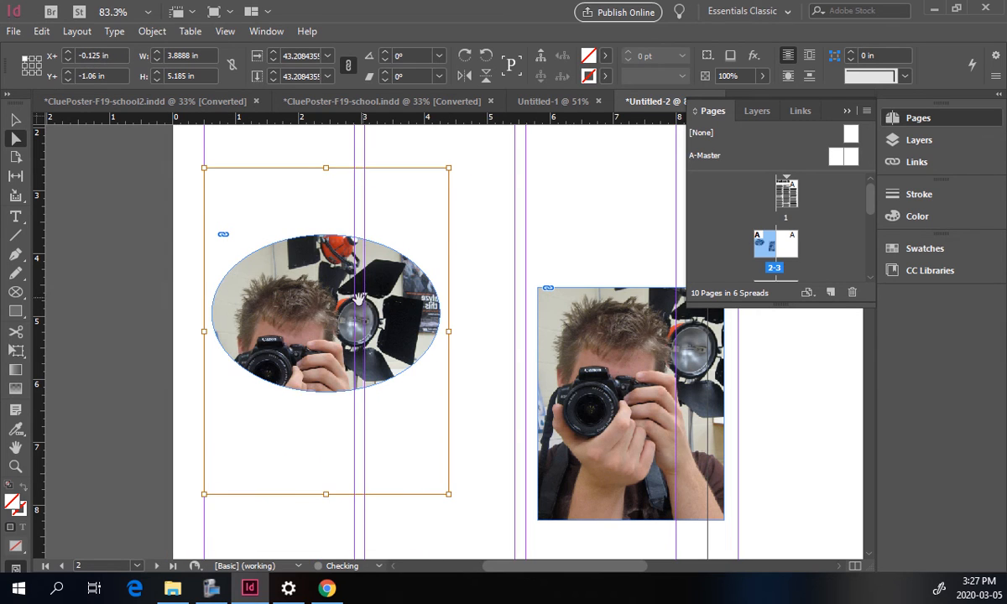
Nudge the photo upward inside the elliptical frame, then deselect it.
{"action": "left_click_drag", "start_coordinate": [289, 339], "coordinate": [293, 303]}
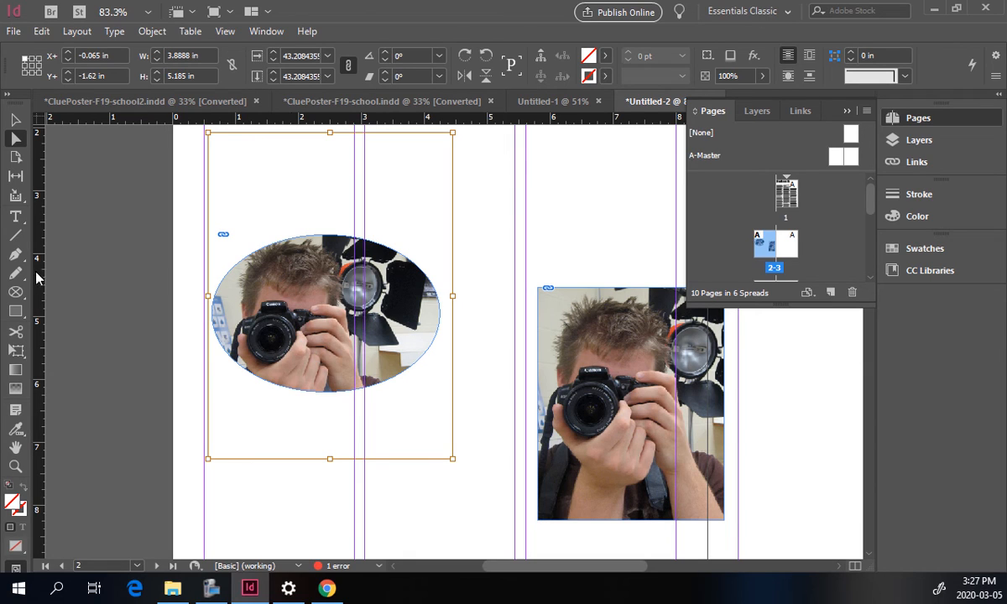
{"action": "left_click", "coordinate": [14, 256]}
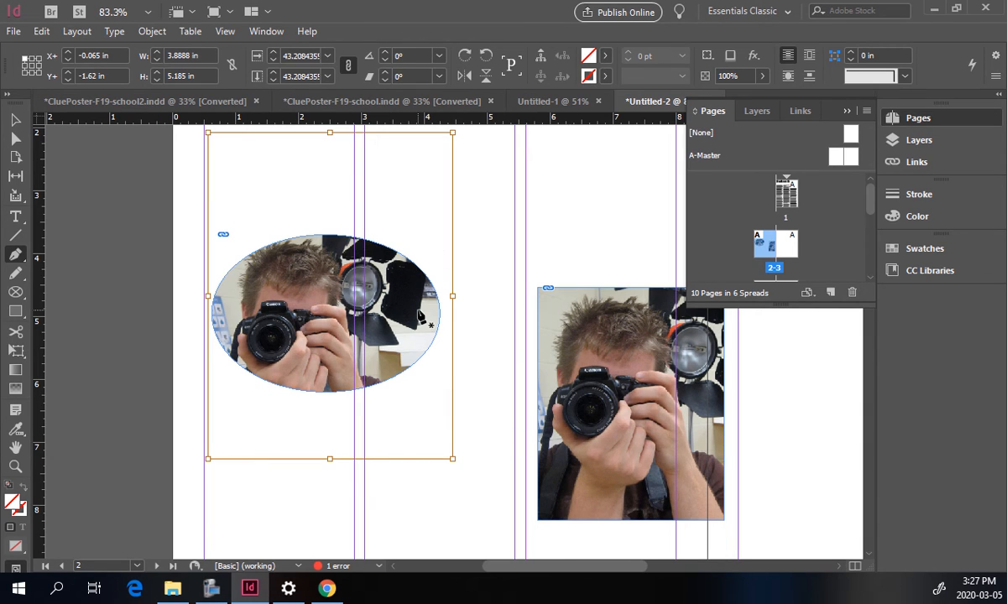
{"action": "left_click", "coordinate": [15, 119]}
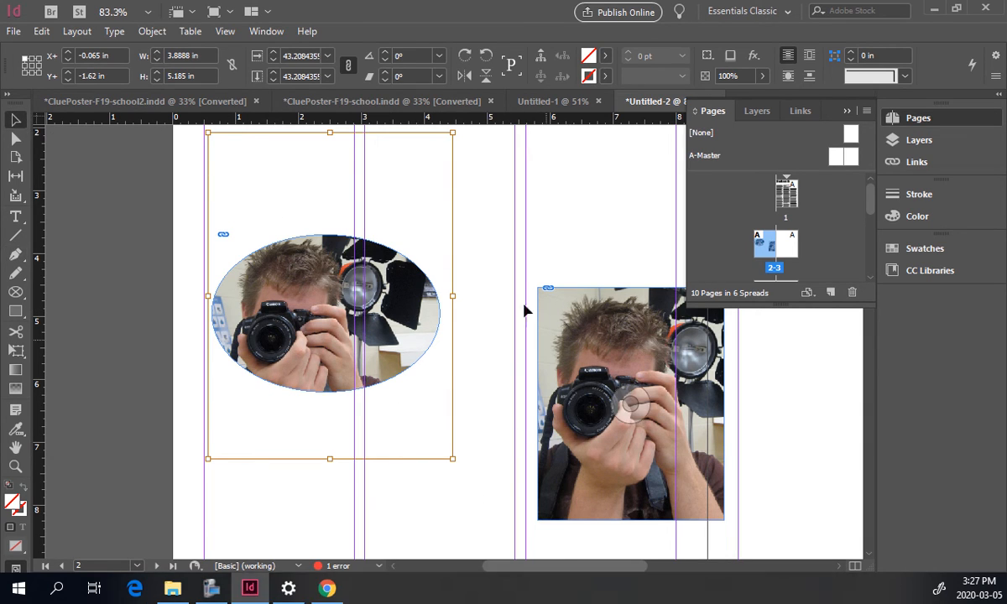
{"action": "left_click", "coordinate": [546, 205]}
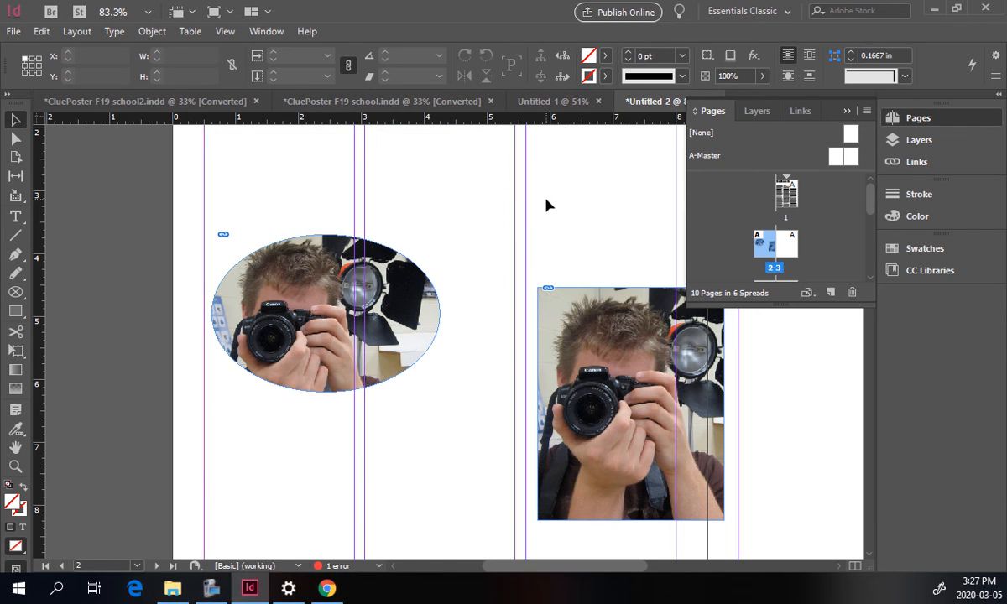
Reshape the elliptical frame into a vertical oval about 3.3 × 4.5 in.
{"action": "left_click", "coordinate": [369, 369]}
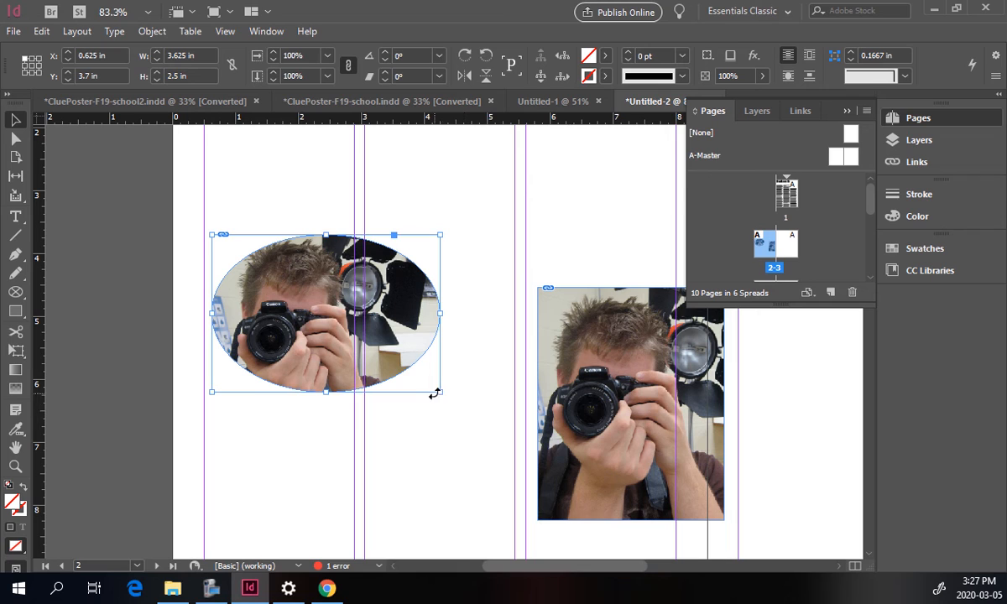
{"action": "left_click_drag", "start_coordinate": [440, 391], "coordinate": [417, 495]}
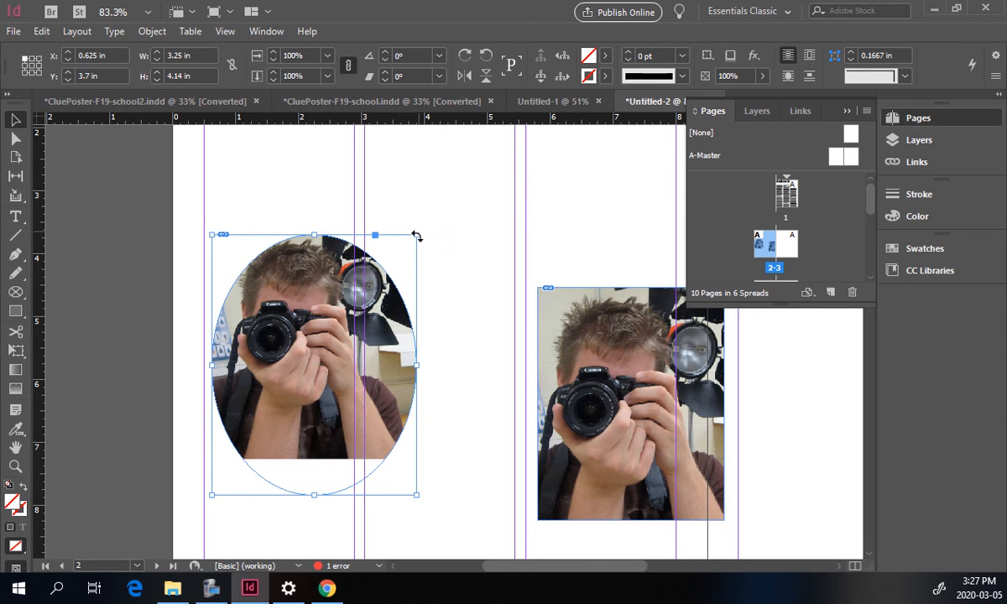
{"action": "left_click_drag", "start_coordinate": [412, 238], "coordinate": [414, 216]}
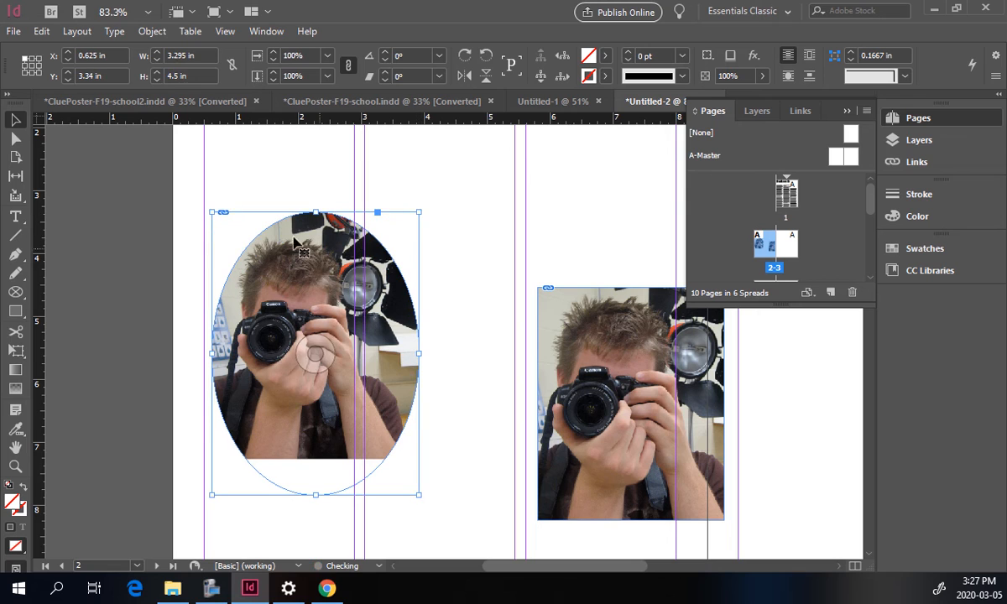
Reposition the photo within the oval frame with the Direct Selection tool.
{"action": "left_click", "coordinate": [17, 139]}
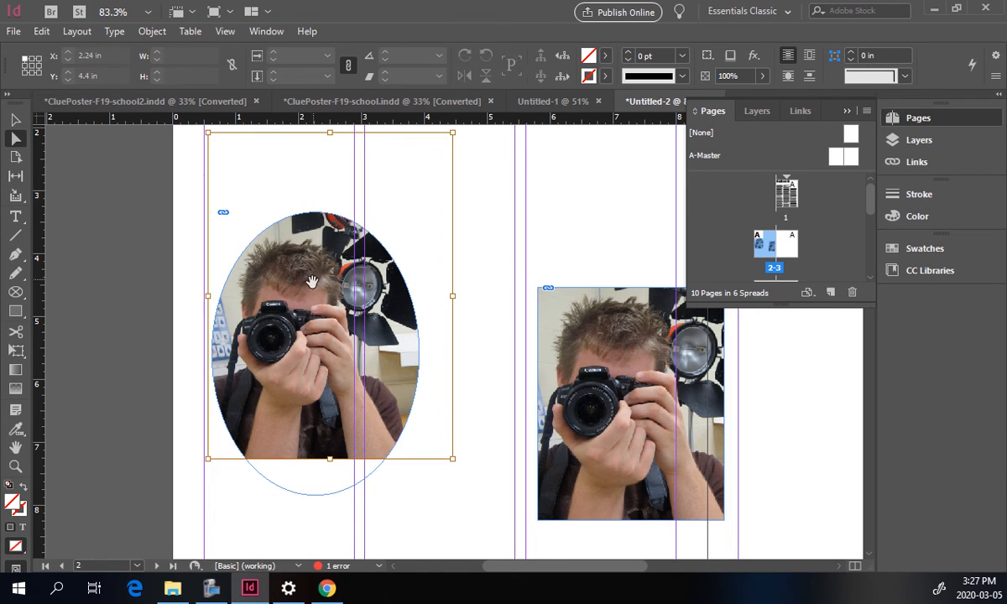
{"action": "left_click", "coordinate": [289, 266]}
{"action": "left_click_drag", "start_coordinate": [300, 345], "coordinate": [297, 332]}
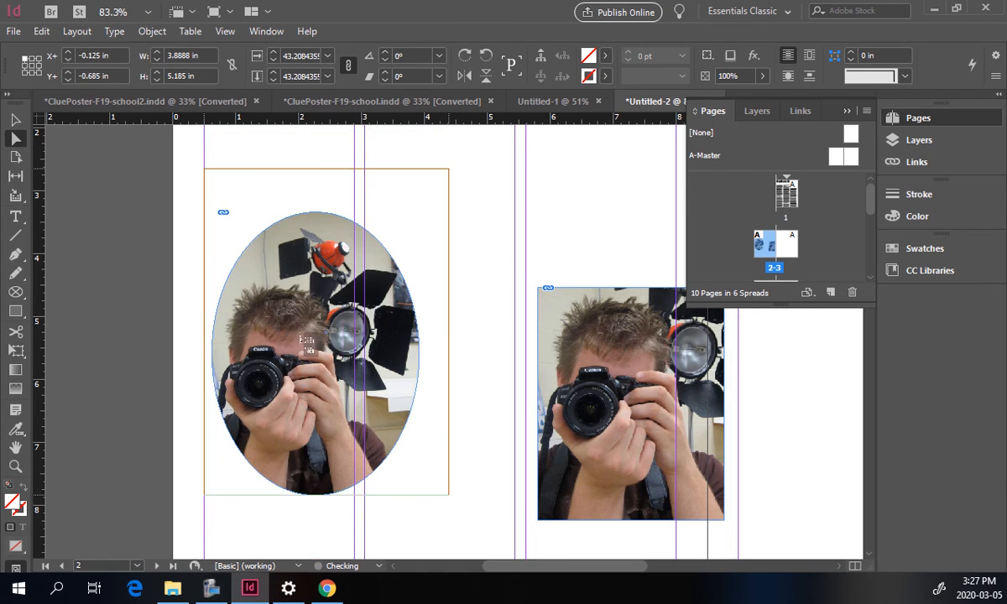
Cut the oval framed photo from page 2 and paste it onto page 1, placing it across the first two columns.
{"action": "left_click", "coordinate": [16, 120]}
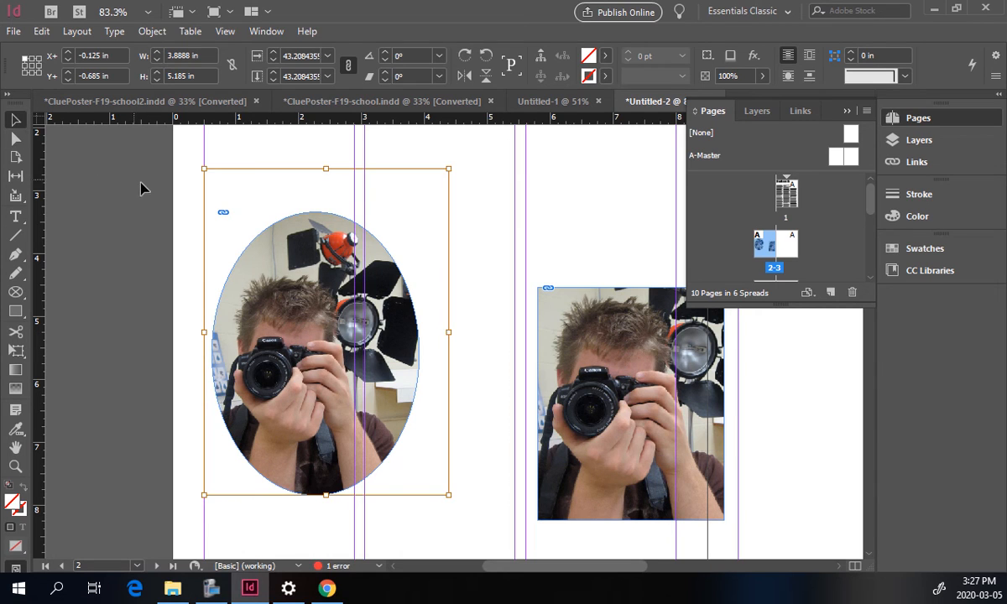
{"action": "left_click", "coordinate": [293, 294]}
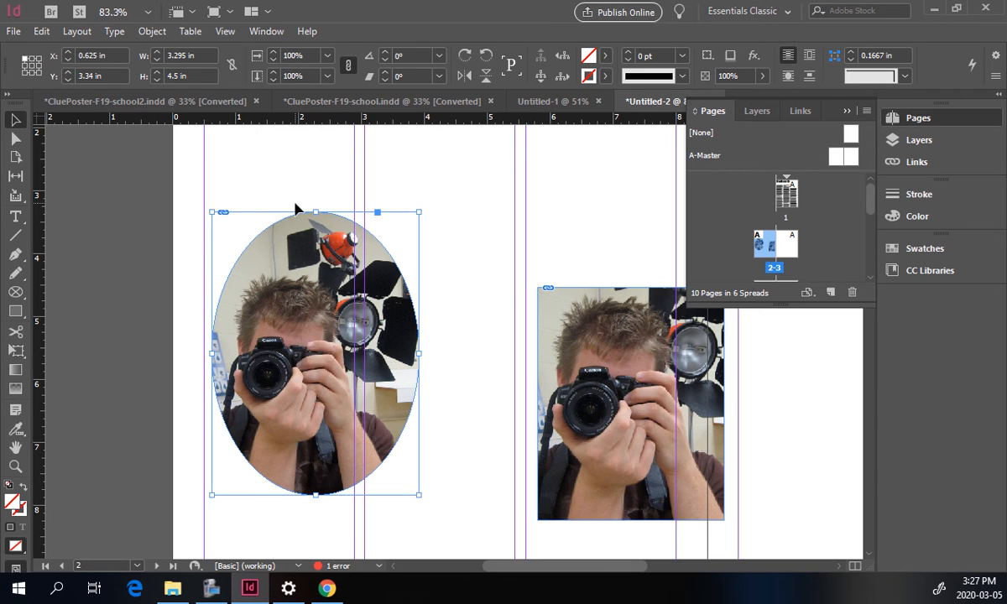
{"action": "key", "text": "Delete"}
{"action": "scroll", "coordinate": [414, 274], "scroll_direction": "up", "scroll_amount": 10}
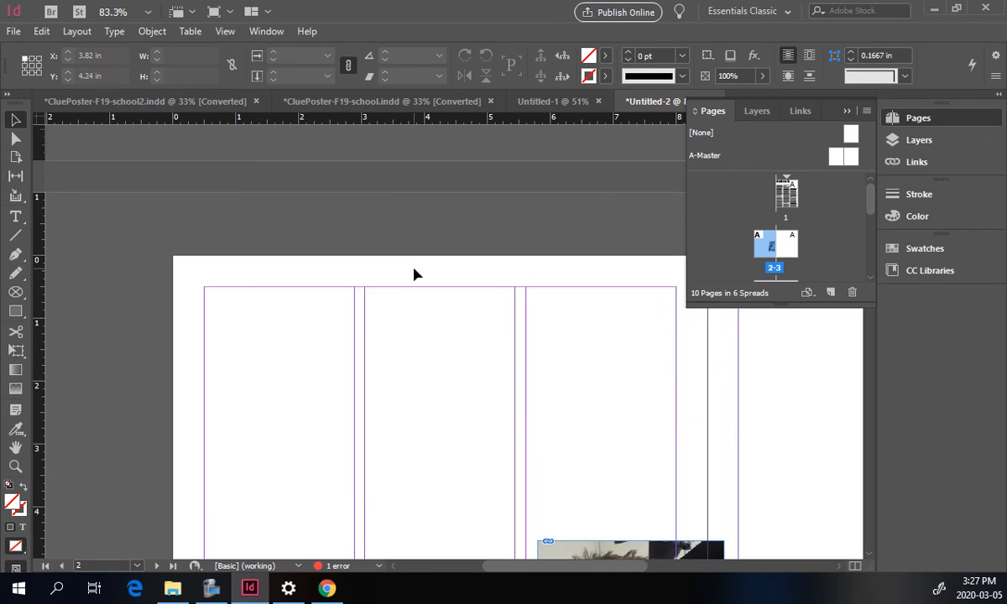
{"action": "left_click_drag", "start_coordinate": [744, 344], "coordinate": [243, 430]}
{"action": "key", "text": "ctrl+0"}
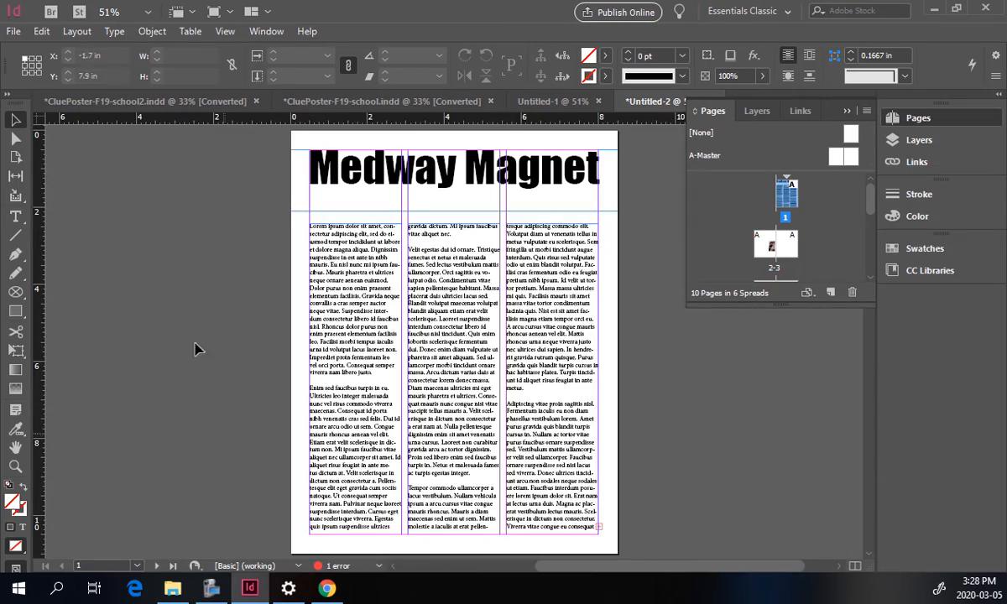
{"action": "key", "text": "ctrl+v"}
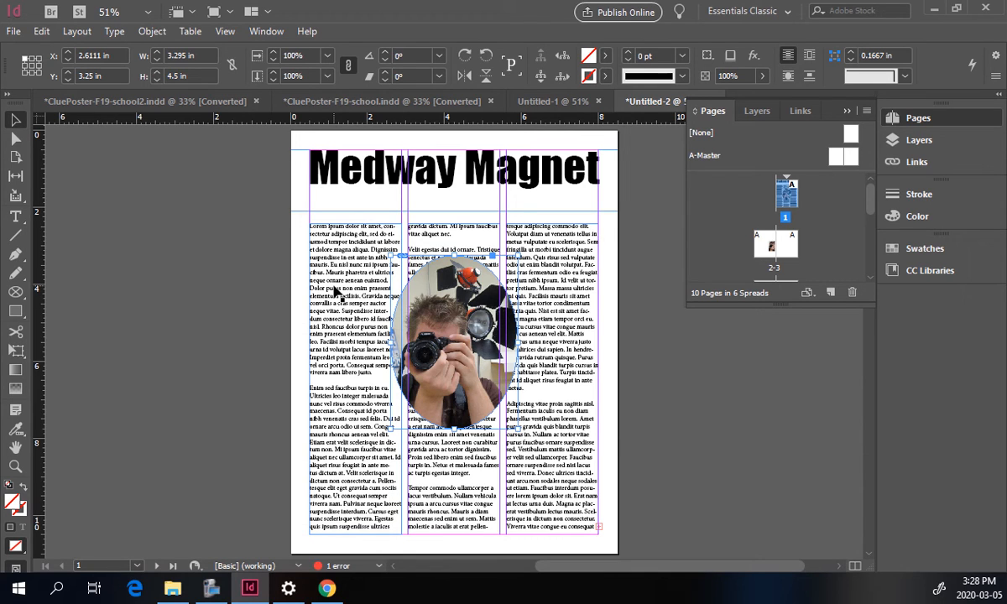
{"action": "left_click_drag", "start_coordinate": [434, 296], "coordinate": [394, 331]}
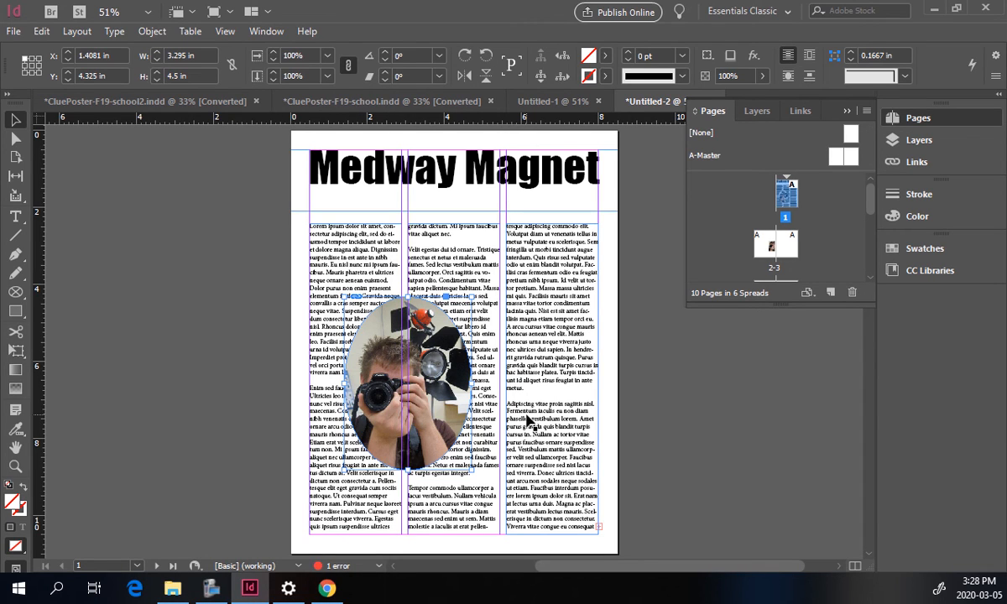
{"action": "left_click", "coordinate": [645, 384]}
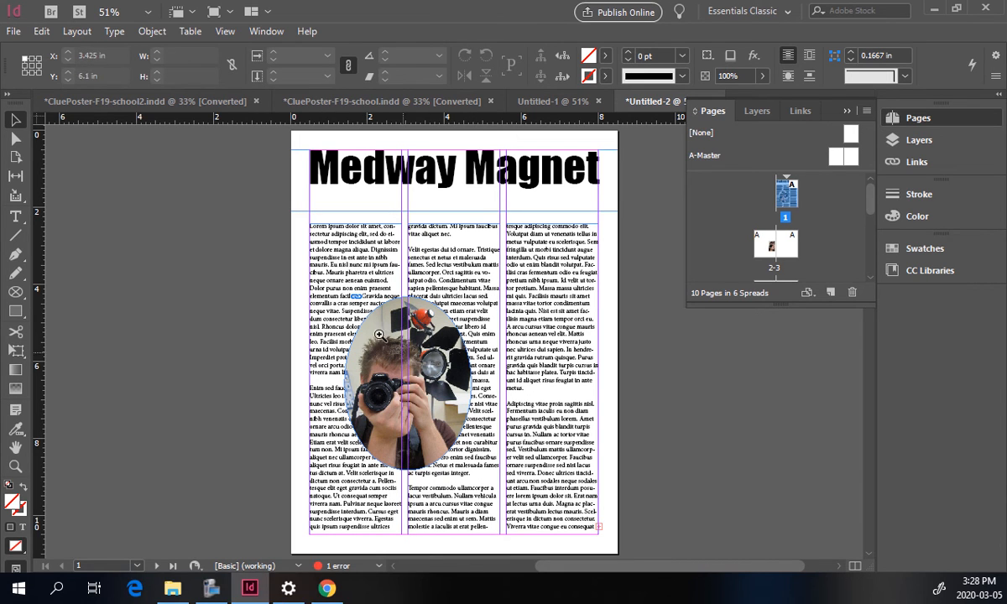
Open the Text Wrap panel and wrap text around the oval frame's bounding box.
{"action": "scroll", "coordinate": [503, 491], "scroll_direction": "up", "scroll_amount": 3}
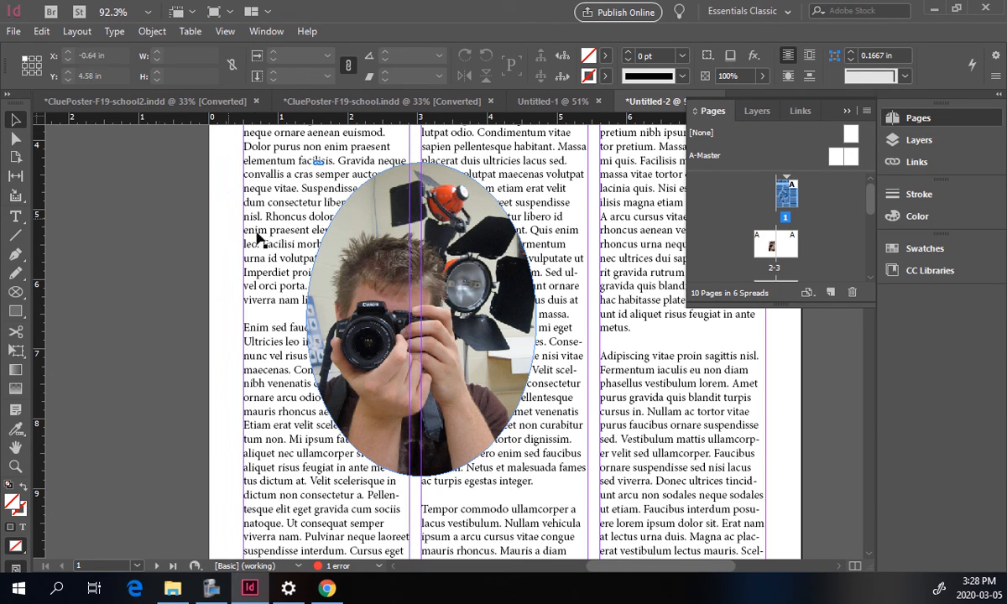
{"action": "left_click", "coordinate": [379, 238]}
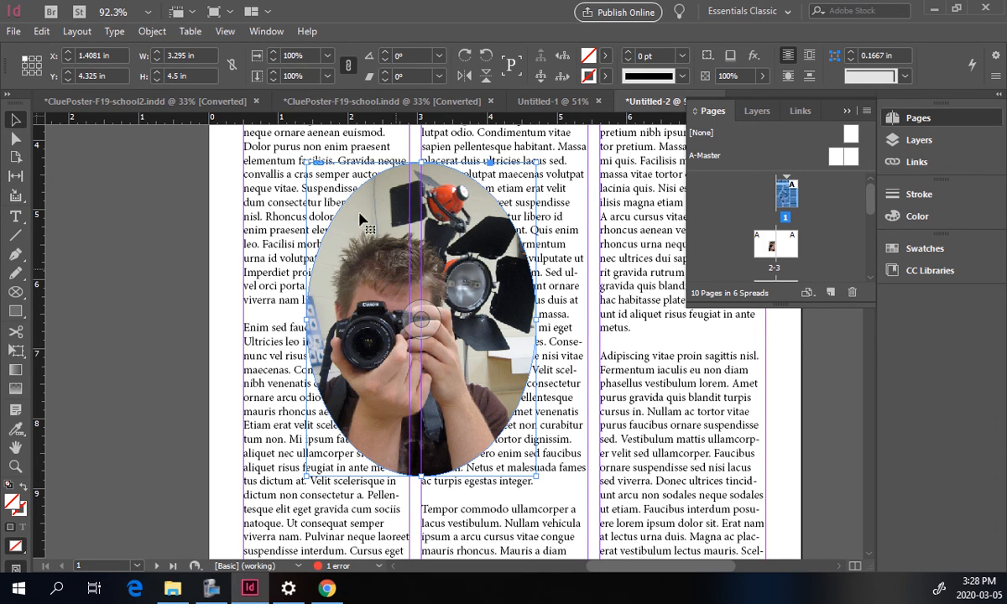
{"action": "left_click", "coordinate": [265, 32]}
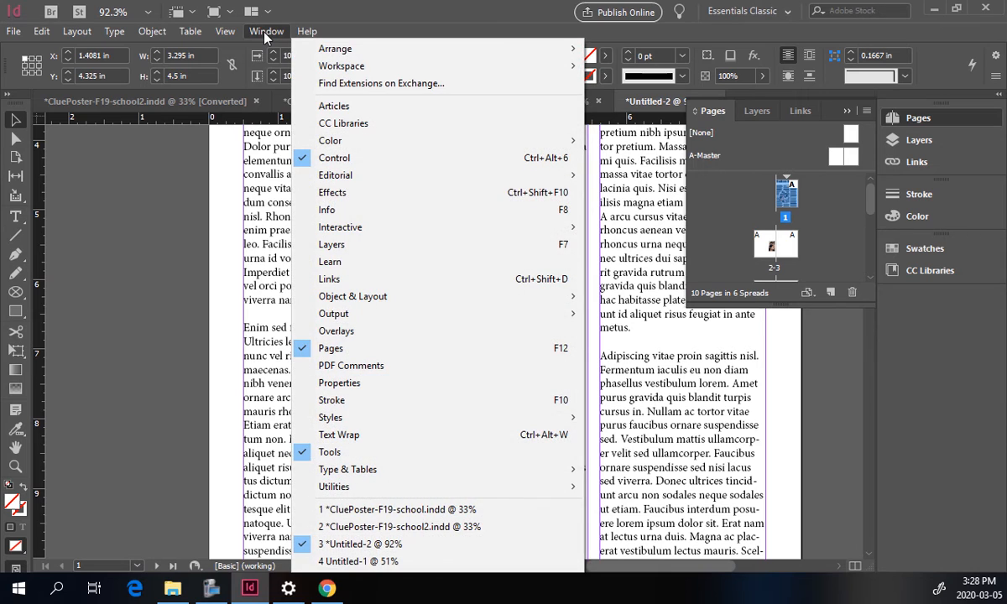
{"action": "left_click", "coordinate": [329, 436]}
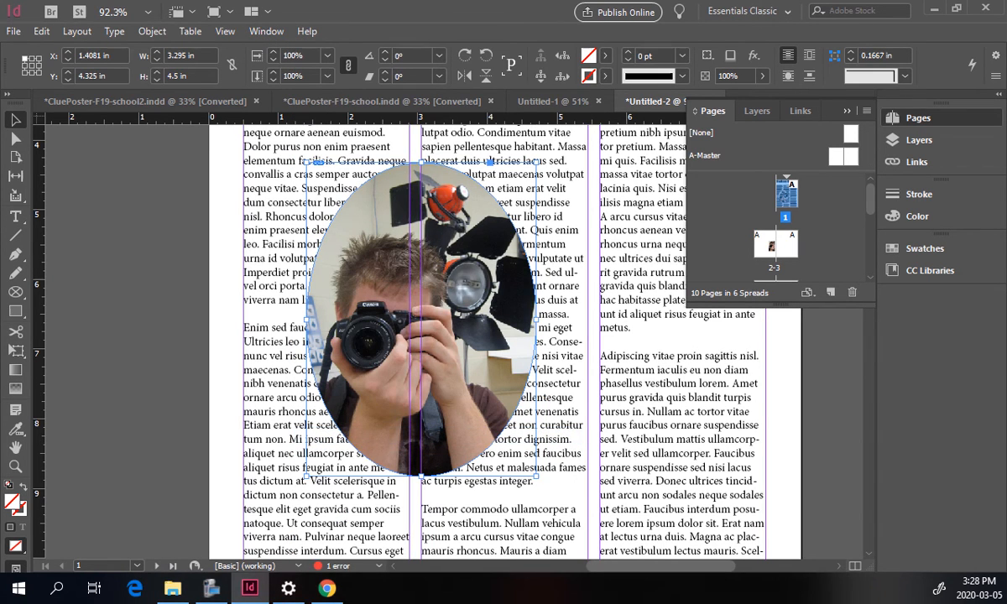
{"action": "left_click_drag", "start_coordinate": [640, 323], "coordinate": [128, 164]}
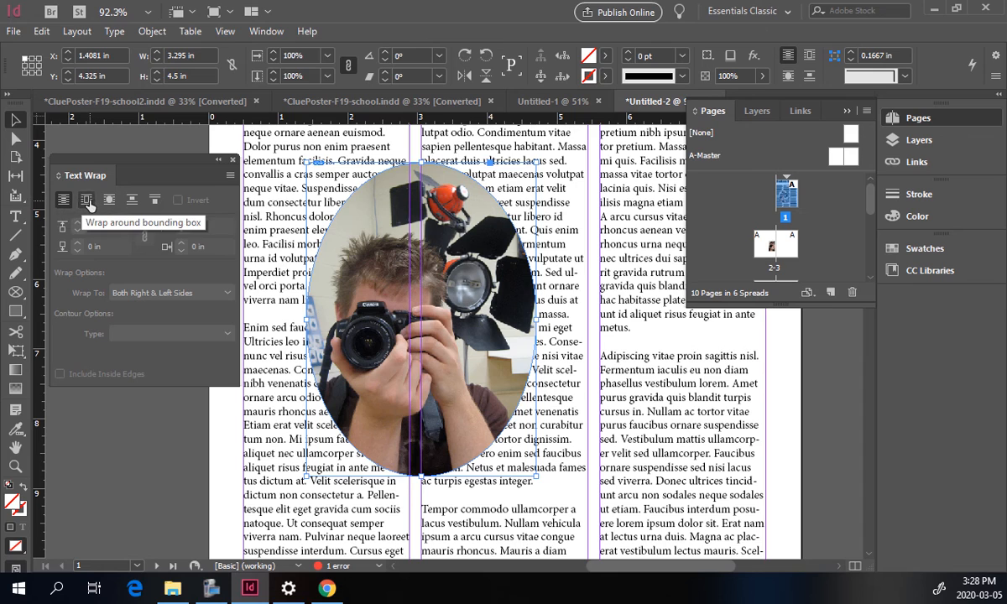
{"action": "left_click", "coordinate": [87, 202]}
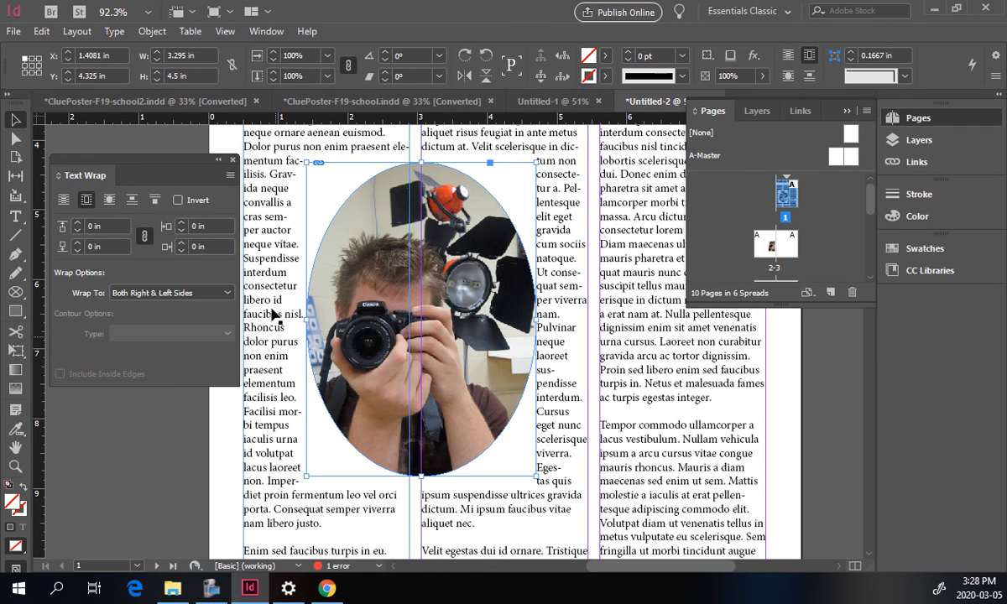
Try raising the bounding-box wrap offsets to 0.25 in and reset them to 0 in.
{"action": "left_click", "coordinate": [182, 225]}
{"action": "left_click", "coordinate": [182, 225]}
{"action": "left_click", "coordinate": [182, 225]}
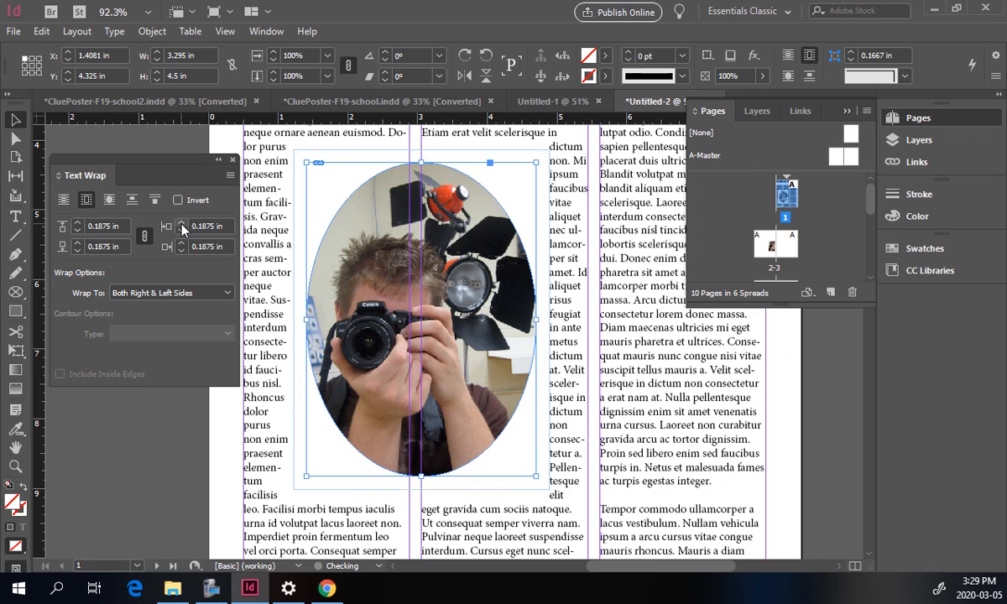
{"action": "left_click", "coordinate": [182, 225]}
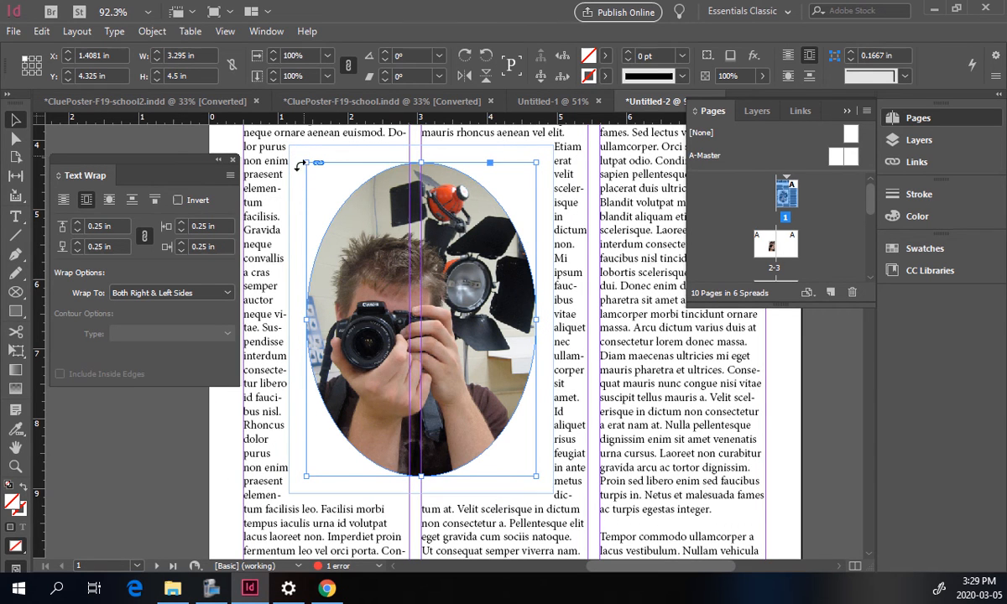
{"action": "left_click", "coordinate": [180, 251]}
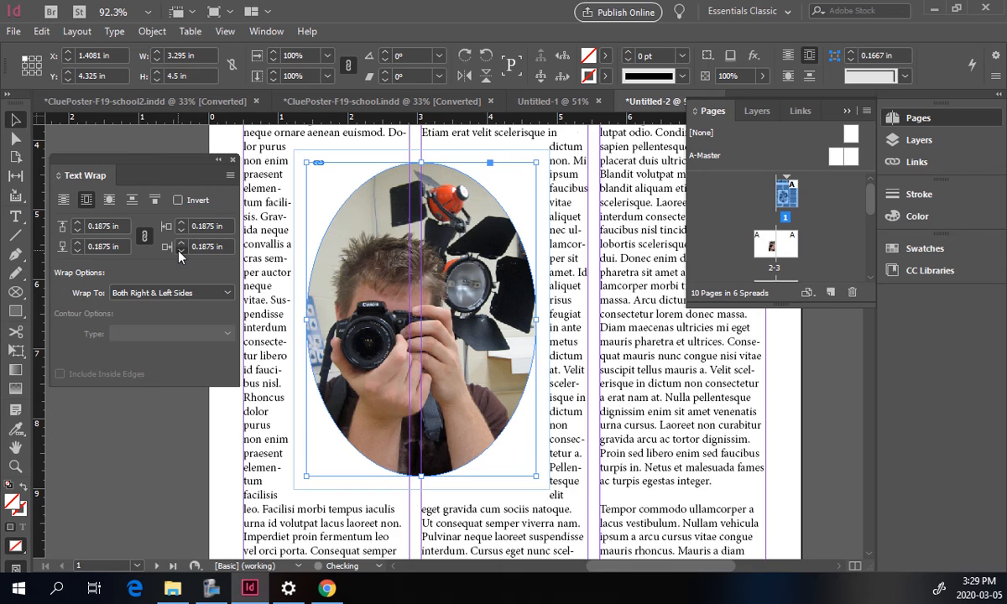
{"action": "left_click", "coordinate": [180, 251]}
{"action": "left_click", "coordinate": [180, 250]}
{"action": "left_click", "coordinate": [180, 251]}
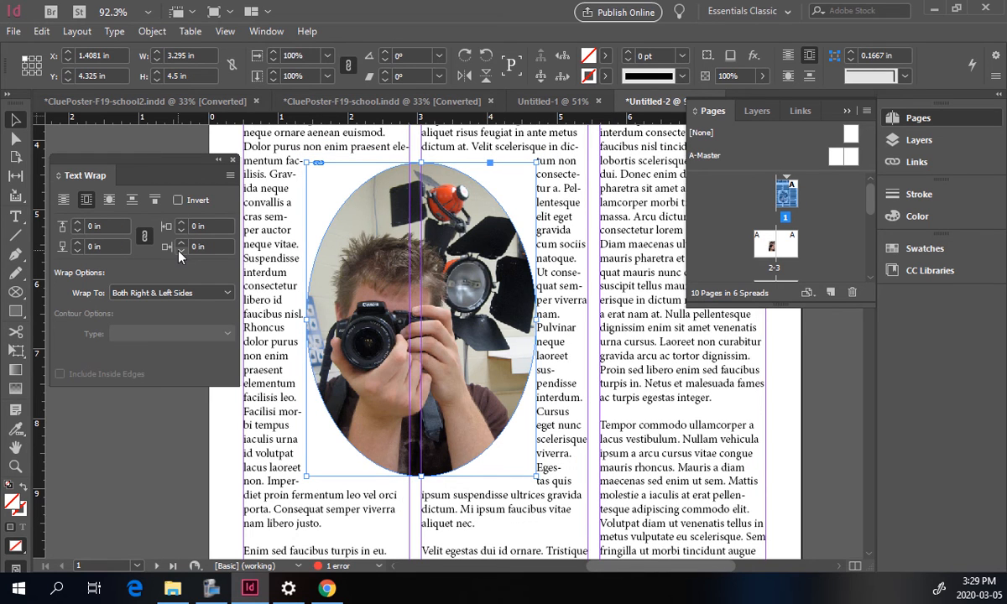
Wrap the text around the object shape with a 0.125 in offset on all sides.
{"action": "left_click", "coordinate": [108, 199]}
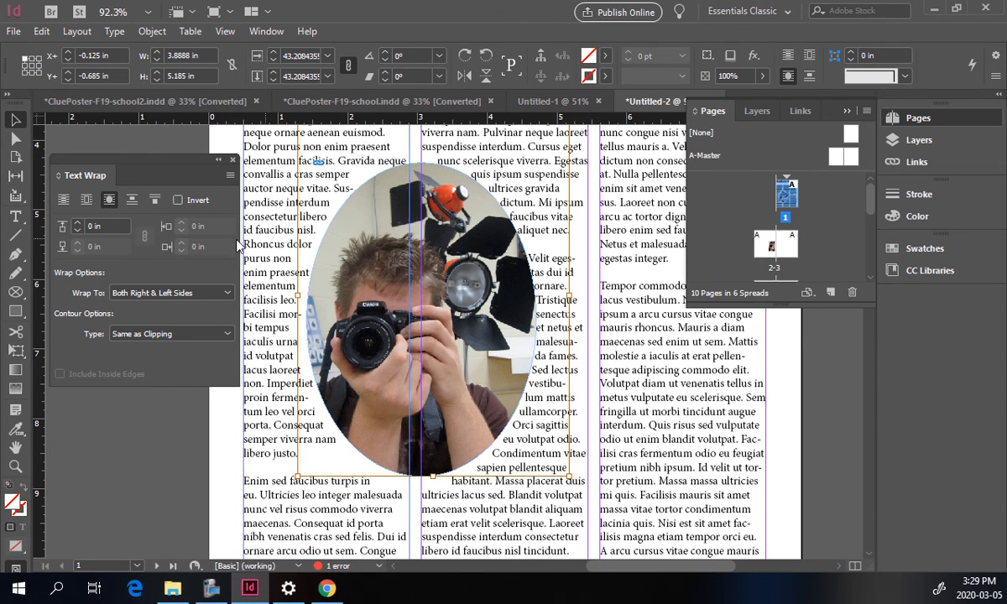
{"action": "left_click", "coordinate": [77, 224]}
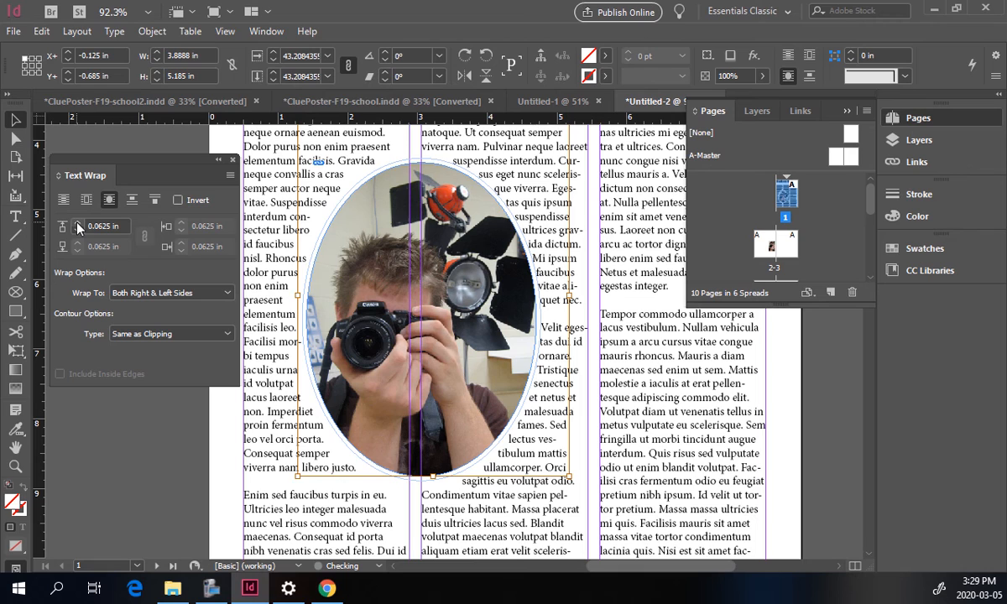
{"action": "left_click", "coordinate": [77, 224]}
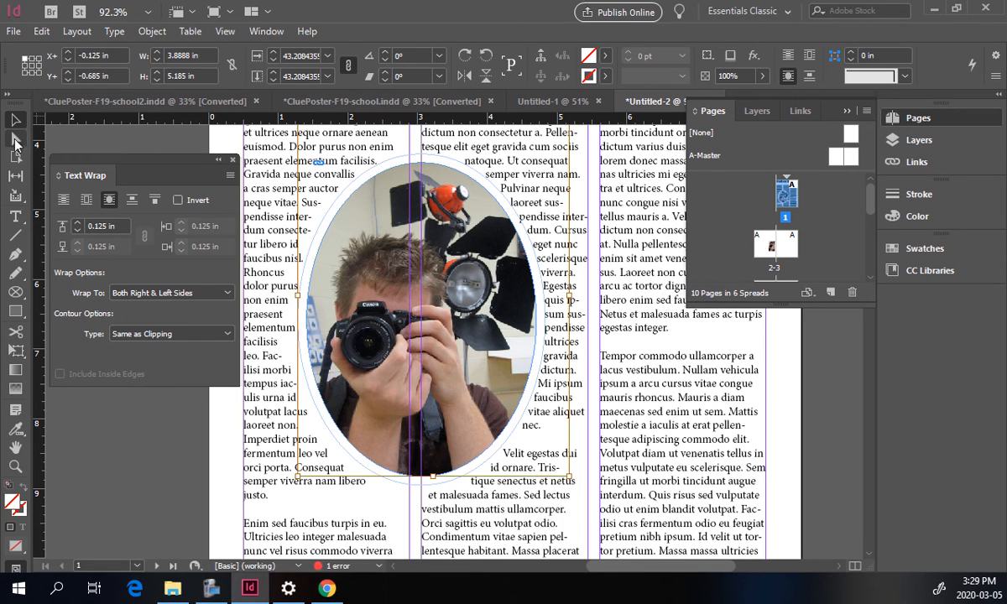
Move the oval framed photo slightly up and left on page 1.
{"action": "left_click", "coordinate": [97, 142]}
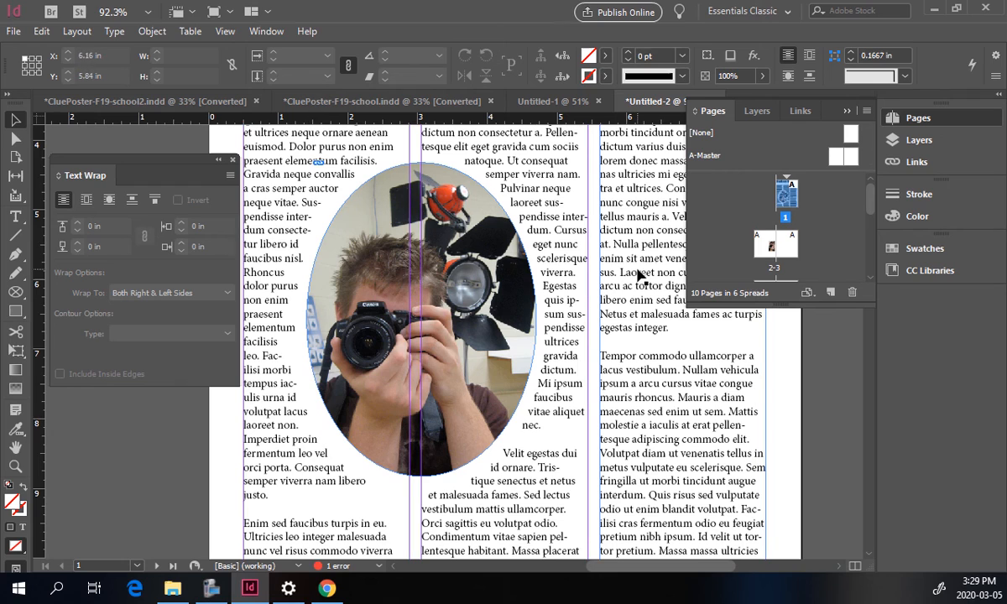
{"action": "left_click", "coordinate": [346, 239]}
{"action": "left_click_drag", "start_coordinate": [362, 306], "coordinate": [345, 279]}
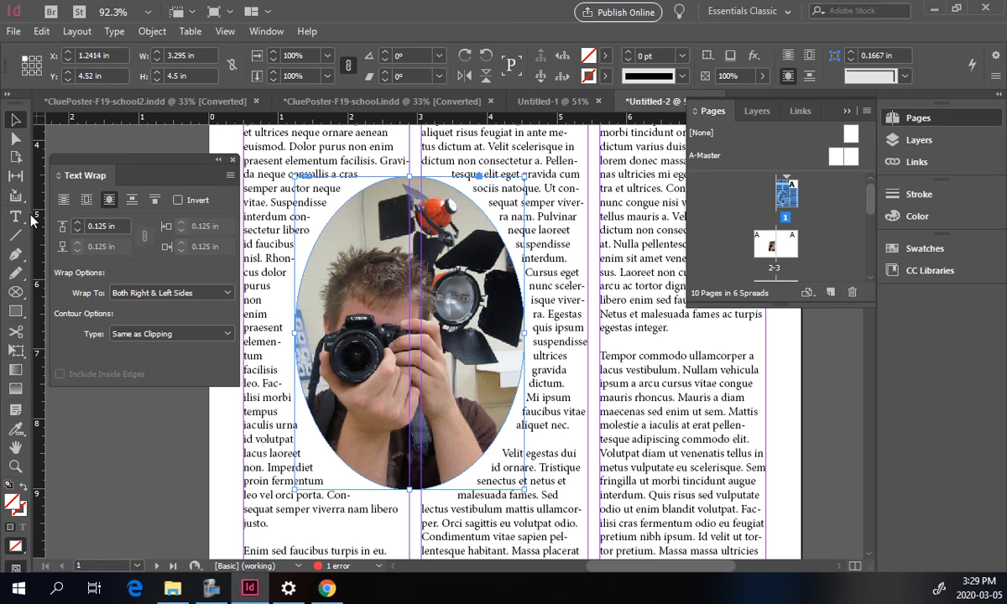
Scale the oval framed photo down to about 2.5 × 3.4 in and reposition it between the first two columns.
{"action": "left_click", "coordinate": [15, 350]}
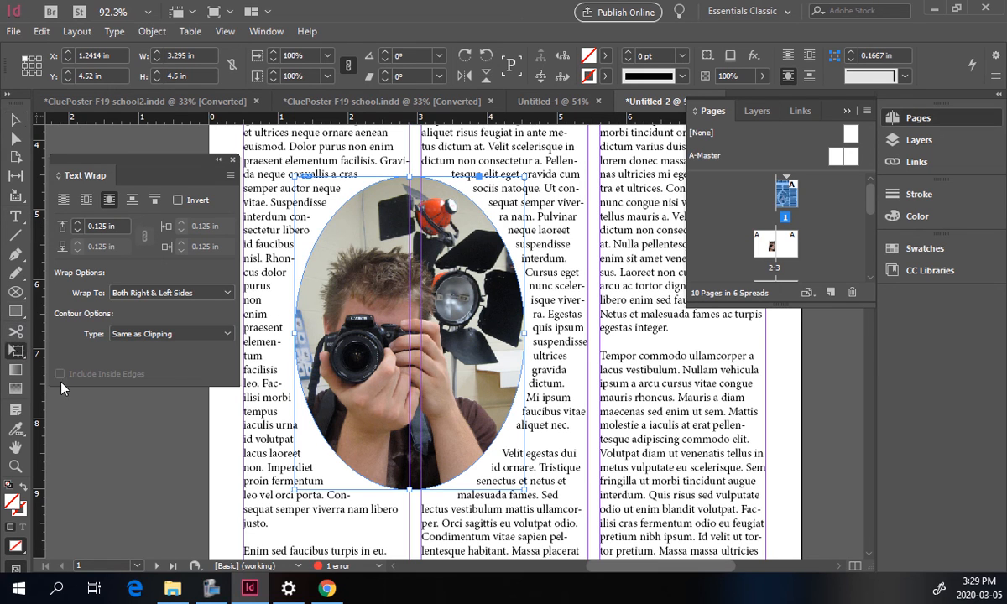
{"action": "left_click_drag", "start_coordinate": [471, 451], "coordinate": [453, 429]}
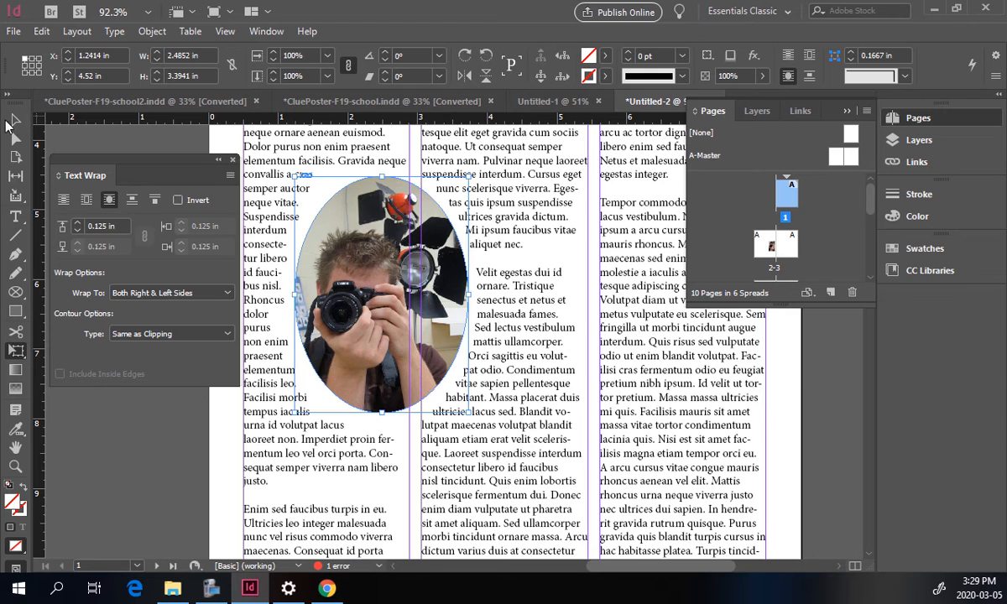
{"action": "key", "text": "v"}
{"action": "left_click_drag", "start_coordinate": [331, 262], "coordinate": [362, 273]}
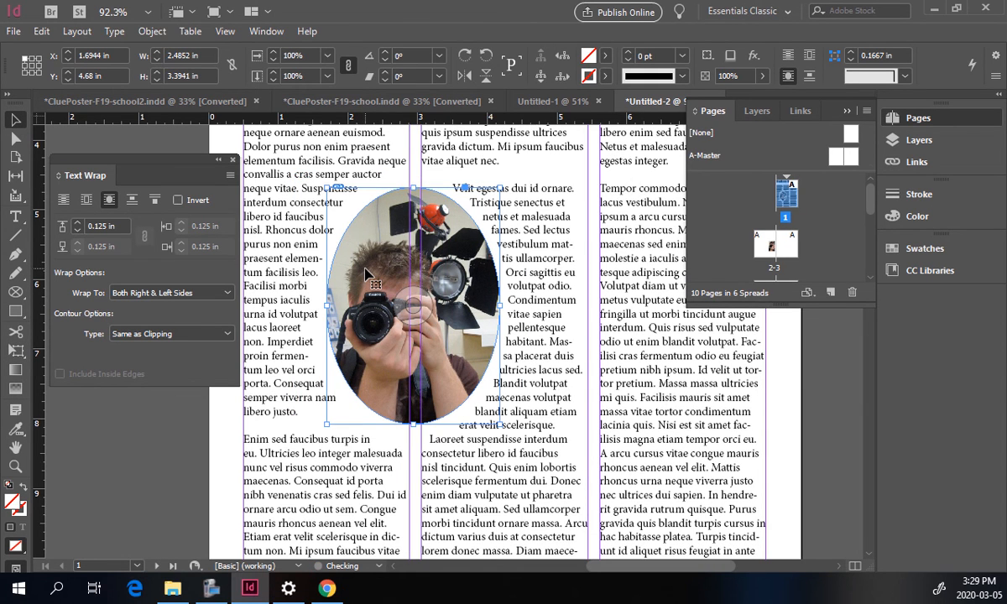
{"action": "key", "text": "ctrl+0"}
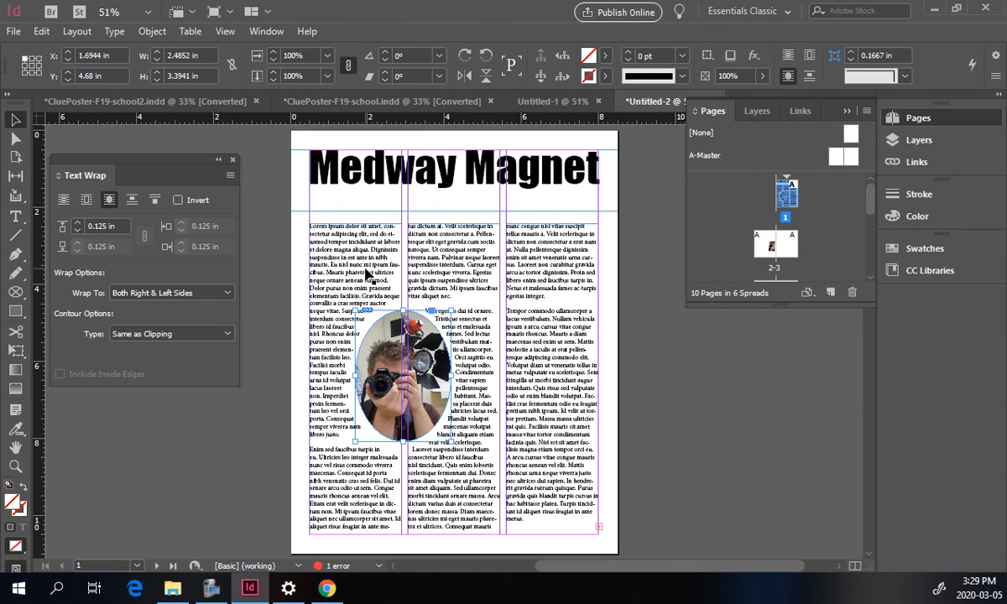
Nudge the oval framed photo slightly down and to the right.
{"action": "left_click", "coordinate": [279, 186]}
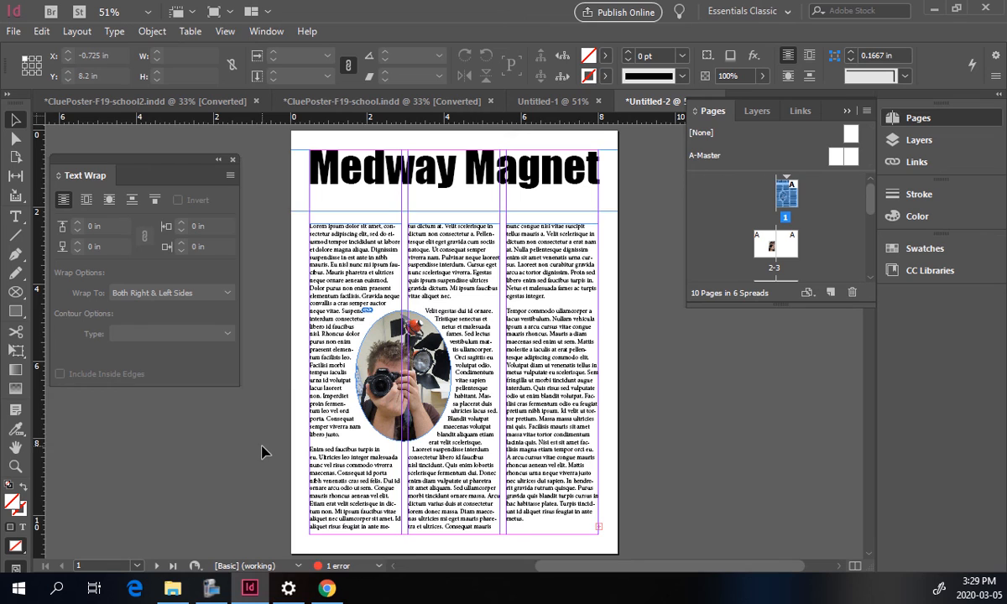
{"action": "key", "text": "w"}
{"action": "left_click", "coordinate": [357, 369]}
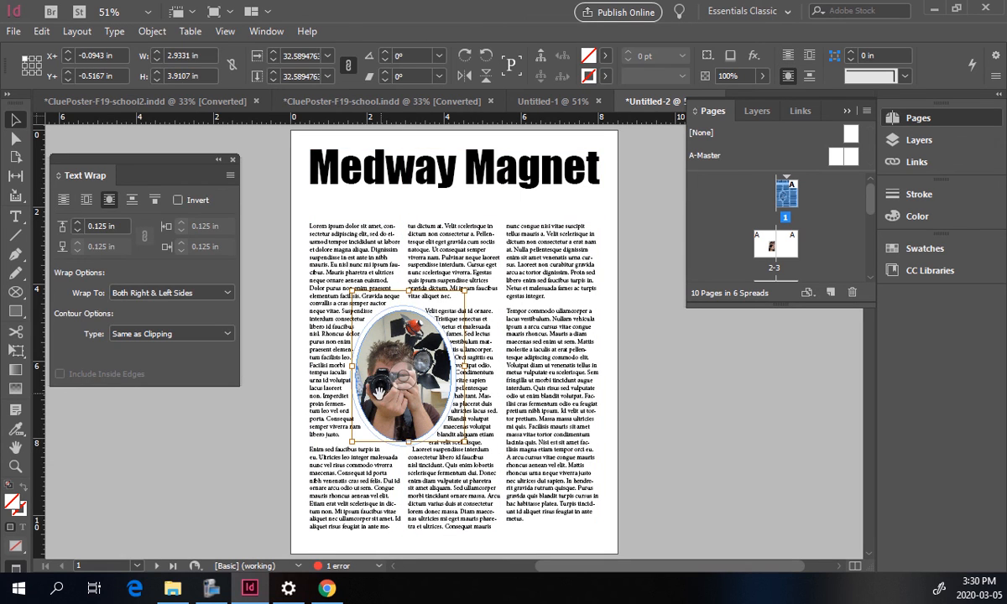
{"action": "mouse_move", "coordinate": [371, 396]}
{"action": "left_mouse_down"}
{"action": "mouse_move", "coordinate": [424, 388]}
{"action": "mouse_move", "coordinate": [403, 374]}
{"action": "mouse_move", "coordinate": [379, 406]}
{"action": "left_mouse_up"}
Move the body text frames up so the columns start directly beneath the masthead.
{"action": "left_click", "coordinate": [317, 227]}
{"action": "left_click_drag", "start_coordinate": [353, 223], "coordinate": [455, 207]}
{"action": "left_click", "coordinate": [563, 249]}
{"action": "left_click_drag", "start_coordinate": [551, 224], "coordinate": [551, 211]}
{"action": "left_click", "coordinate": [626, 268]}
Lower the masthead frame's top edge to 0.6 in, leaving it 1.5 in tall.
{"action": "left_click", "coordinate": [538, 179]}
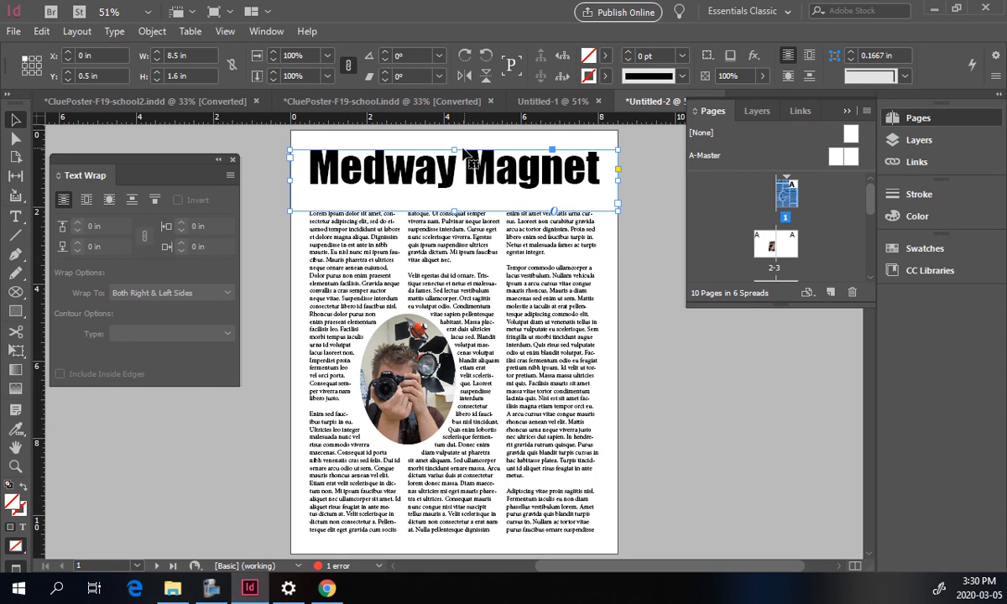
{"action": "left_click_drag", "start_coordinate": [454, 149], "coordinate": [453, 154]}
{"action": "left_click", "coordinate": [641, 247]}
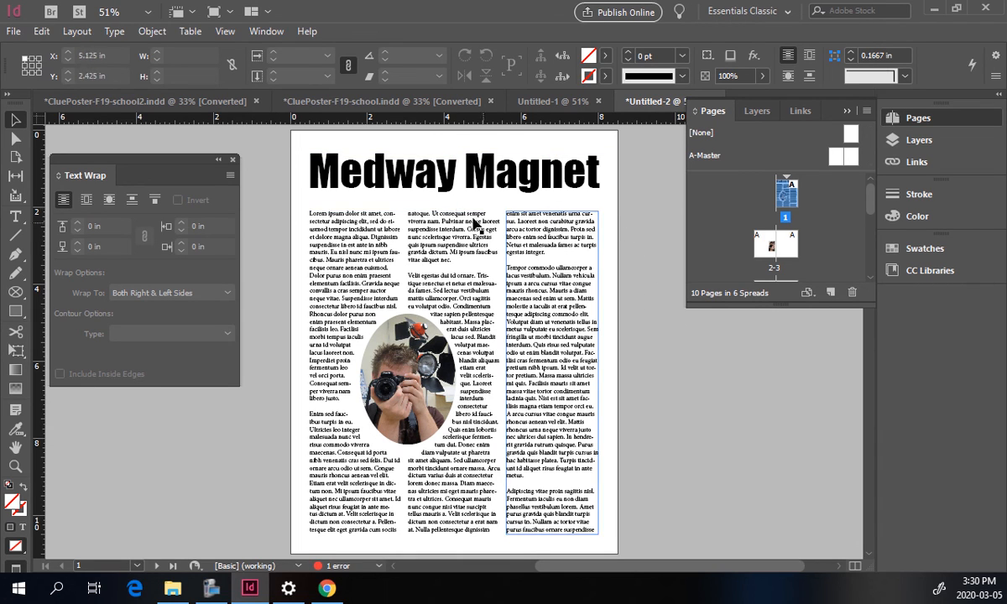
Color the Medway Magnet title text with the red C=15 M=100 Y=100 K=0 swatch.
{"action": "left_click", "coordinate": [429, 180]}
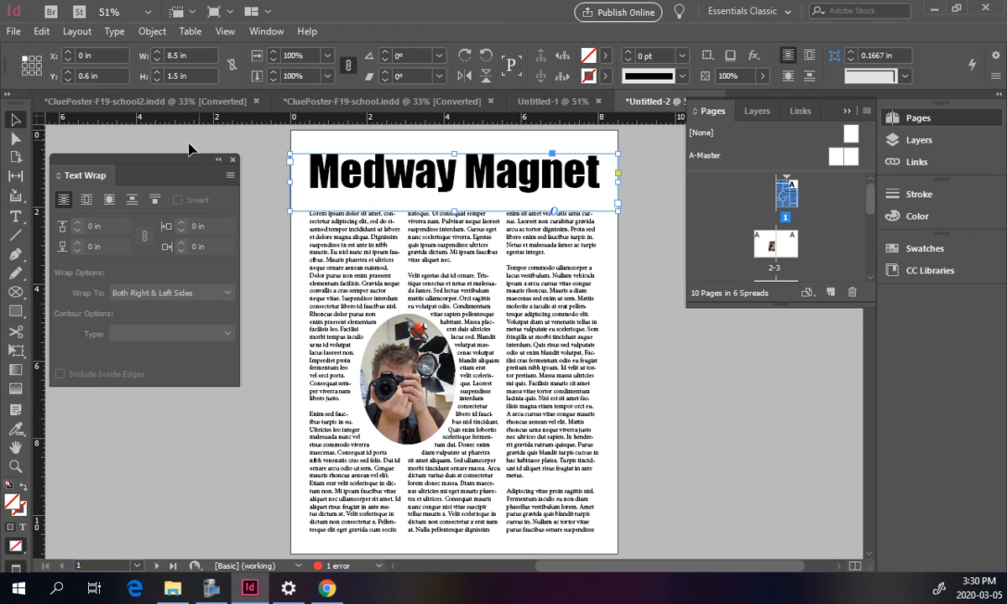
{"action": "left_click", "coordinate": [15, 217]}
{"action": "left_click", "coordinate": [289, 176]}
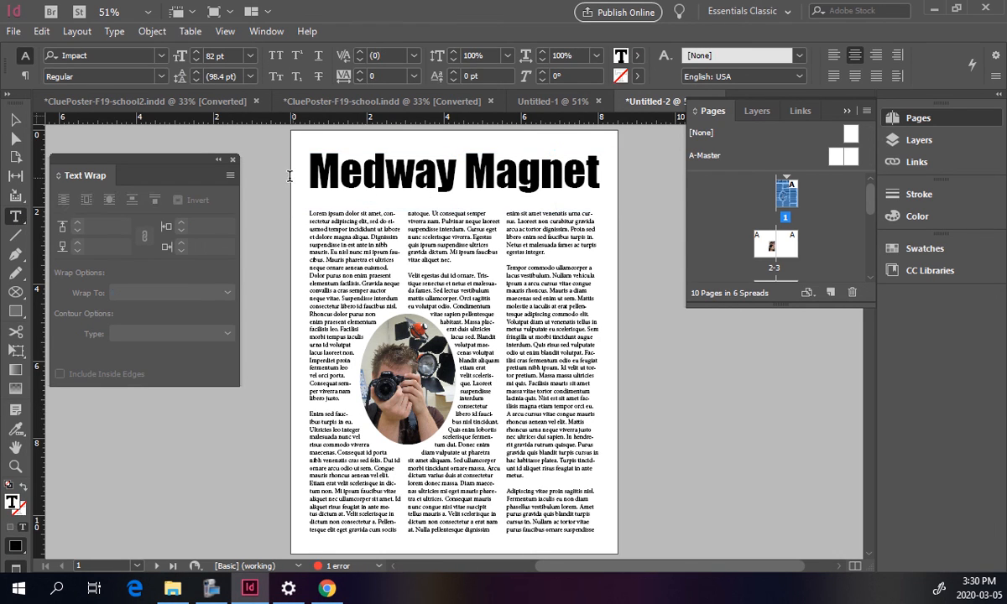
{"action": "left_click_drag", "start_coordinate": [307, 181], "coordinate": [620, 179]}
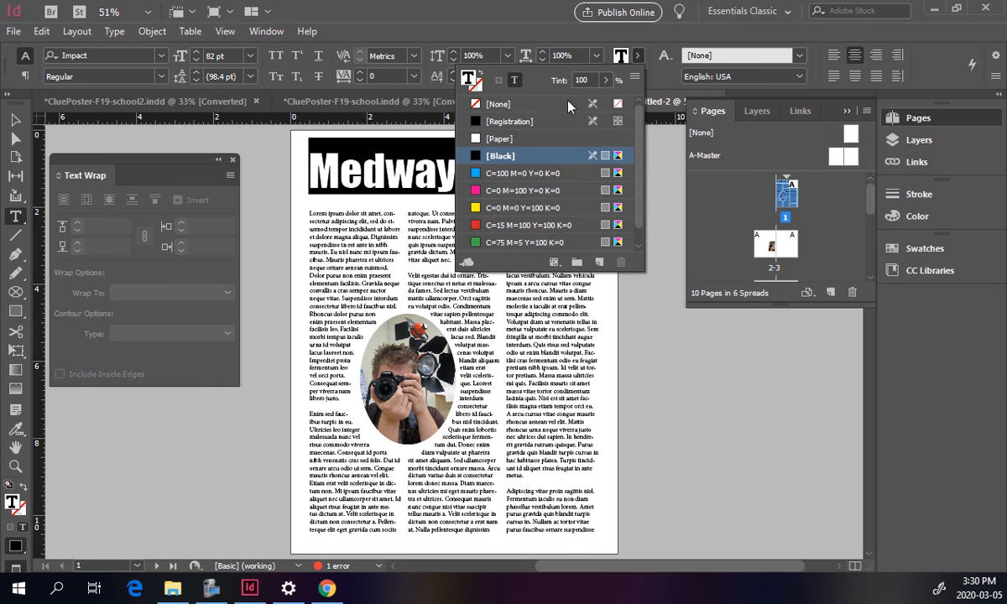
{"action": "left_click", "coordinate": [489, 225]}
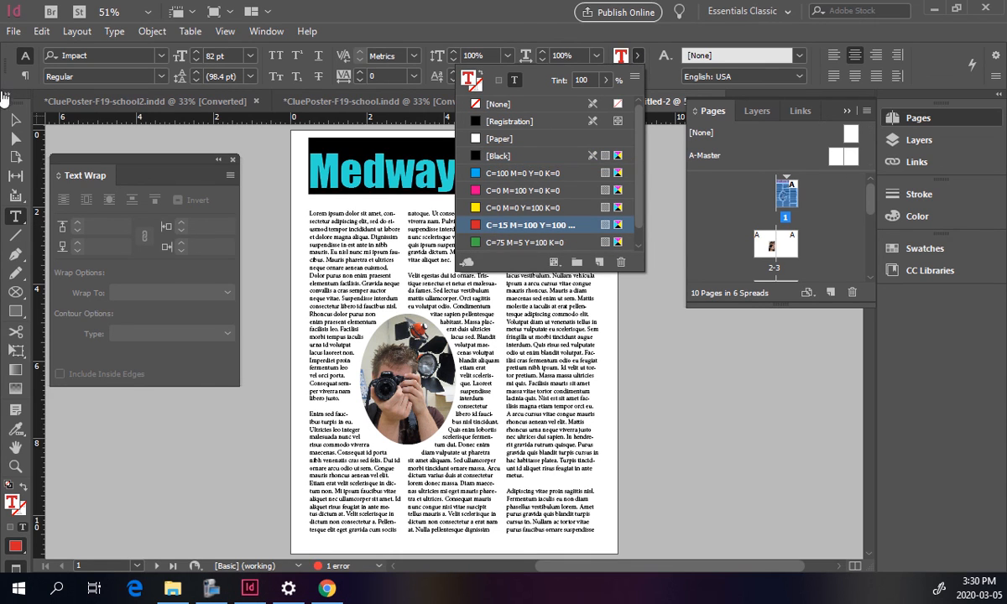
{"action": "left_click", "coordinate": [15, 119]}
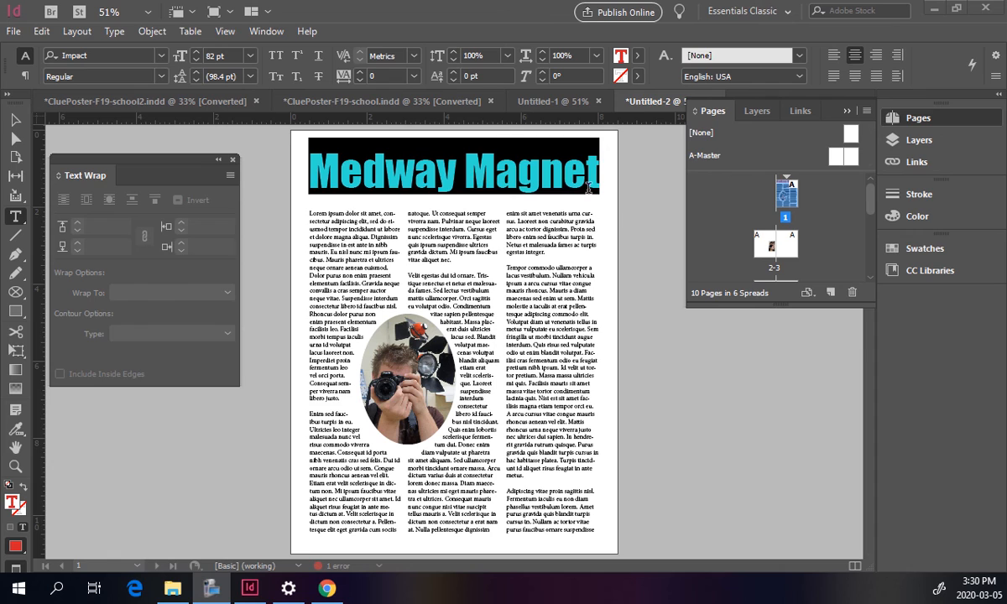
{"action": "left_click", "coordinate": [15, 120]}
{"action": "left_click", "coordinate": [656, 233]}
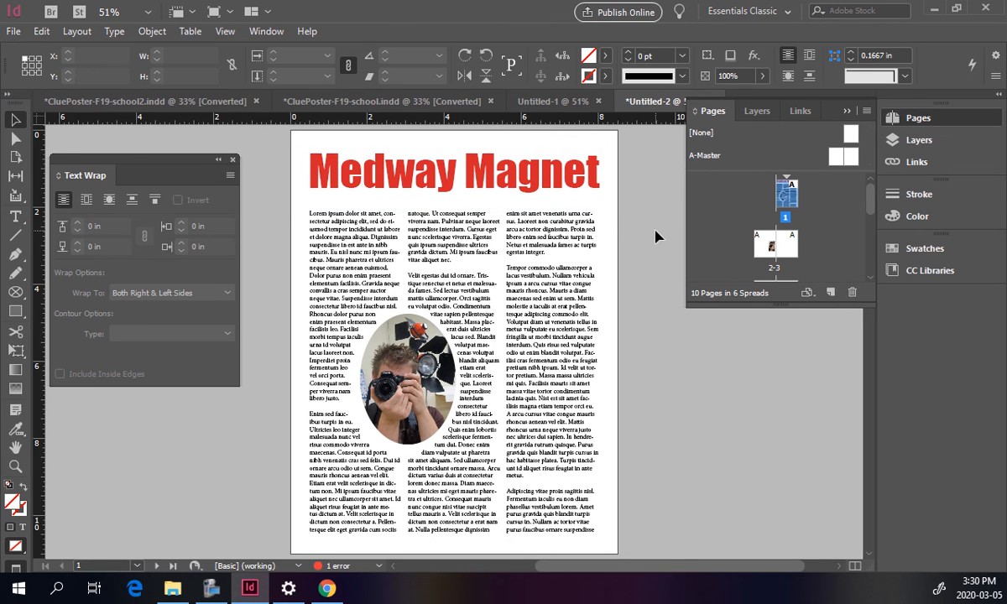
Darken the title text's red by setting its CMYK mix to C 15, M 100, Y 100, K 32.
{"action": "double_click", "coordinate": [476, 179]}
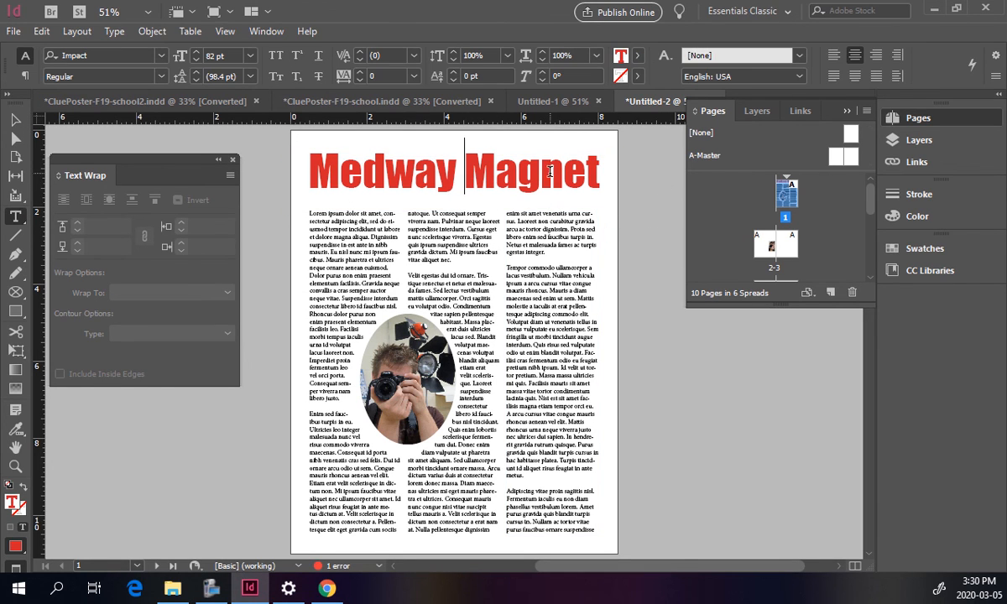
{"action": "left_click_drag", "start_coordinate": [300, 168], "coordinate": [648, 116]}
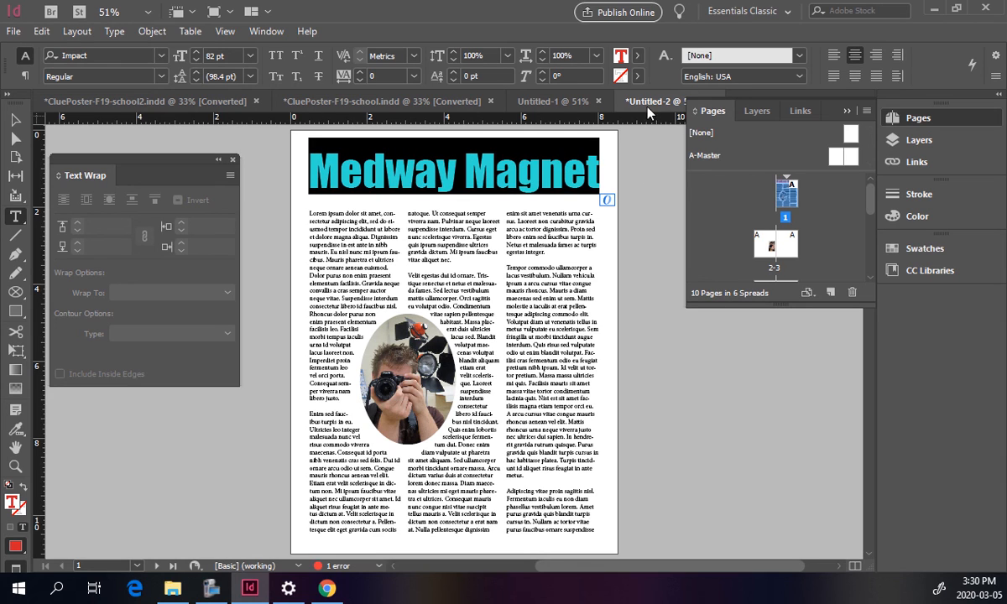
{"action": "left_click", "coordinate": [638, 56]}
{"action": "left_click_drag", "start_coordinate": [638, 146], "coordinate": [646, 124]}
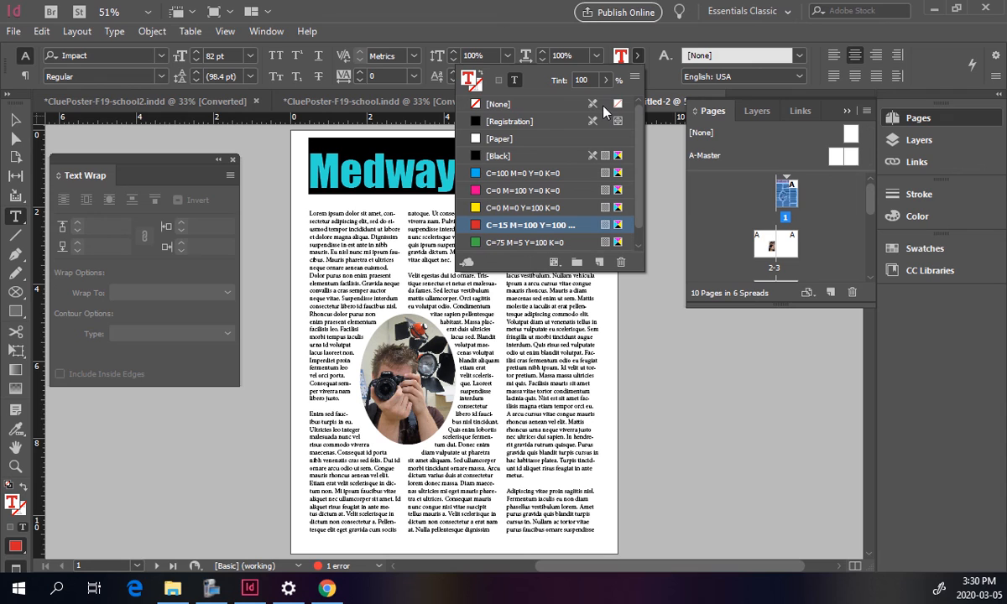
{"action": "left_click", "coordinate": [897, 219]}
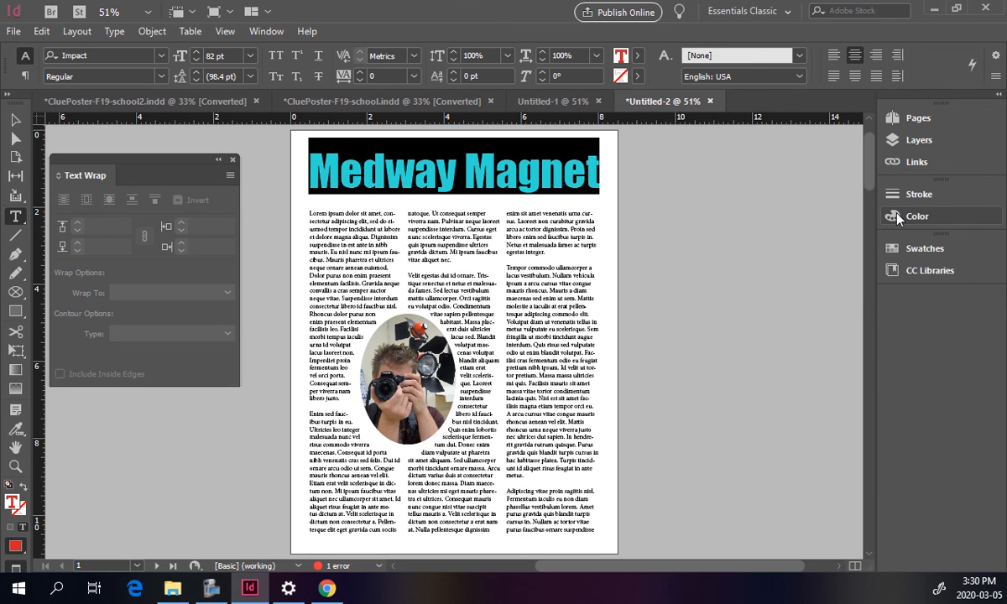
{"action": "left_click", "coordinate": [897, 218]}
{"action": "left_click", "coordinate": [866, 188]}
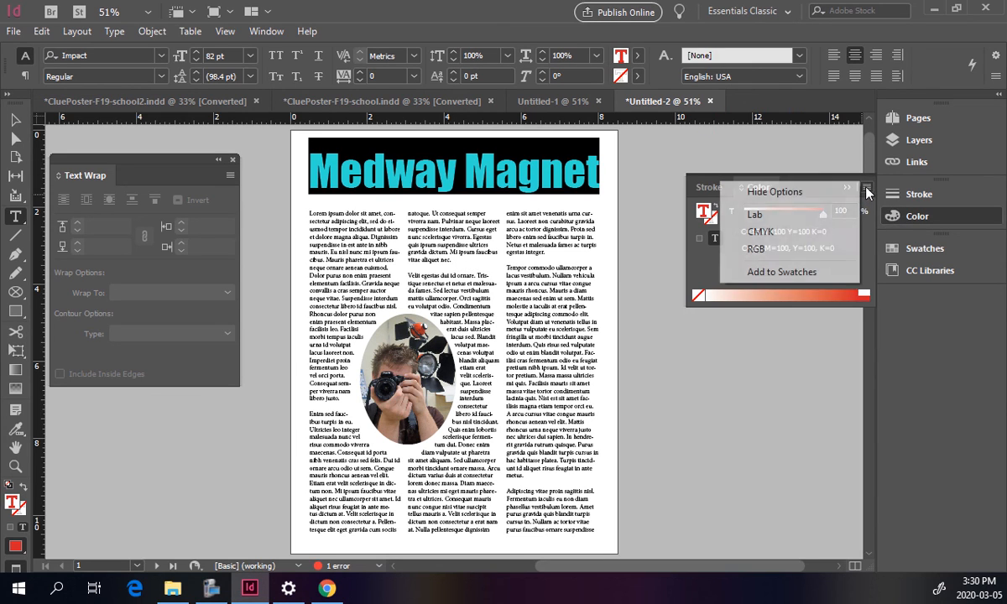
{"action": "left_click", "coordinate": [780, 233]}
{"action": "left_click_drag", "start_coordinate": [744, 281], "coordinate": [768, 280]}
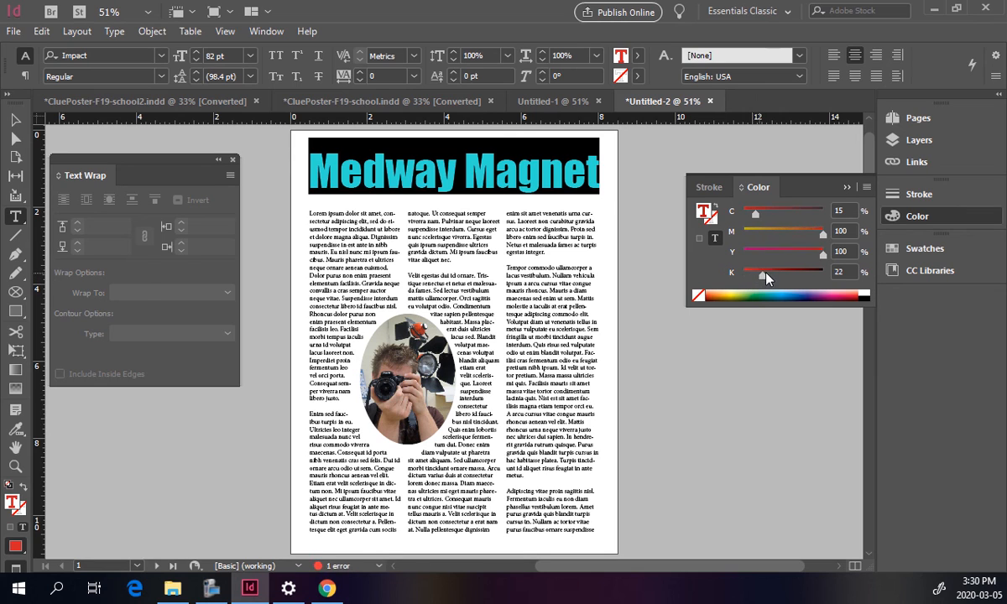
{"action": "left_click", "coordinate": [17, 119]}
{"action": "left_click", "coordinate": [271, 237]}
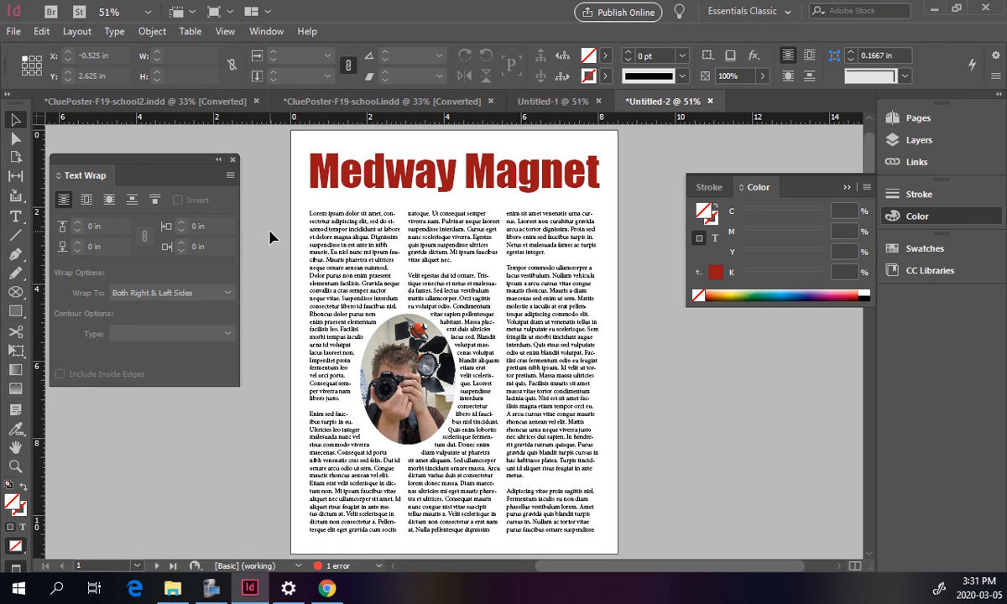
{"action": "left_click", "coordinate": [14, 31]}
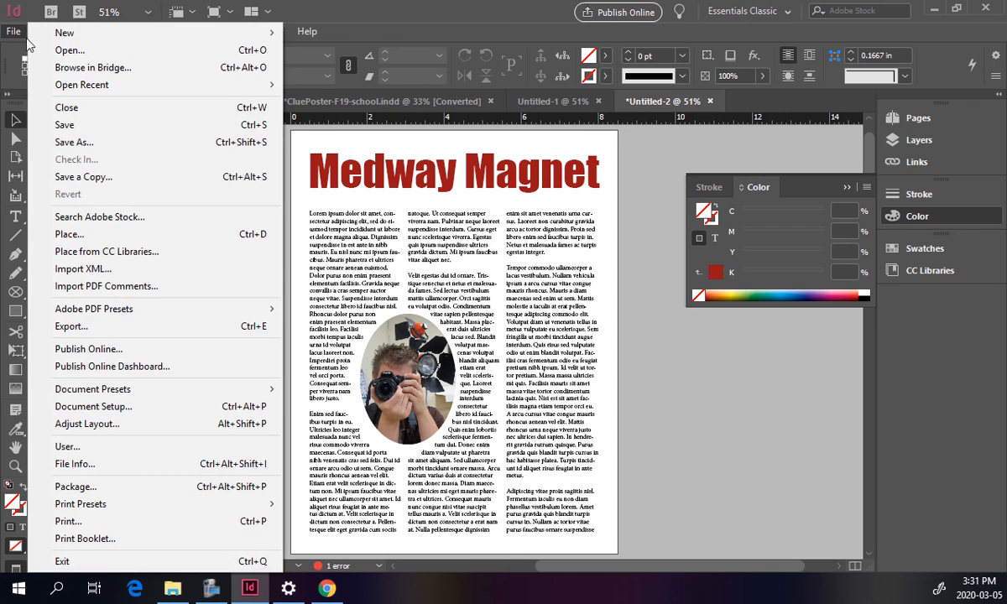
{"action": "mouse_move", "coordinate": [51, 39]}
{"action": "left_click", "coordinate": [336, 39]}
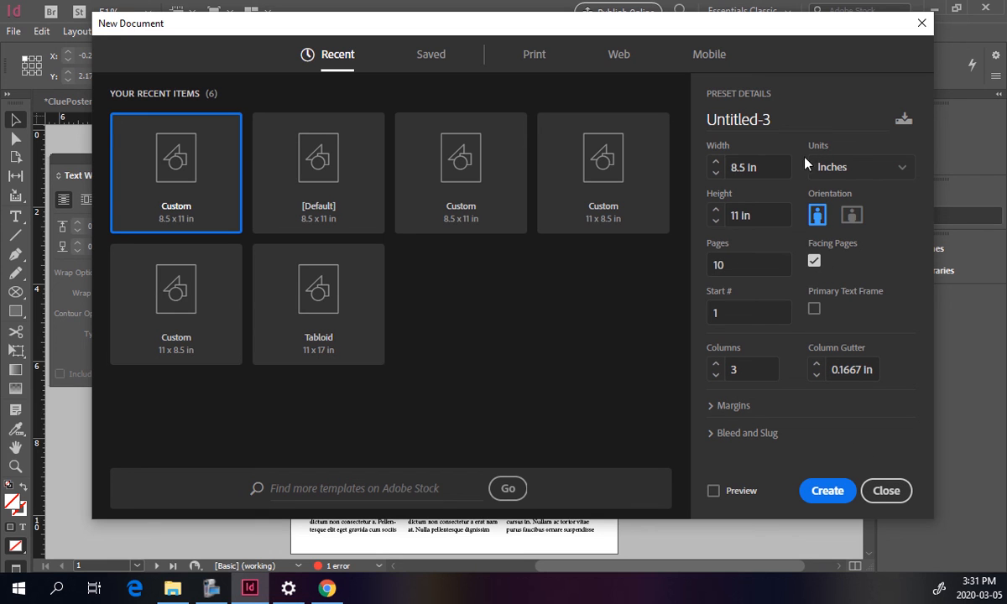
{"action": "left_click", "coordinate": [887, 491]}
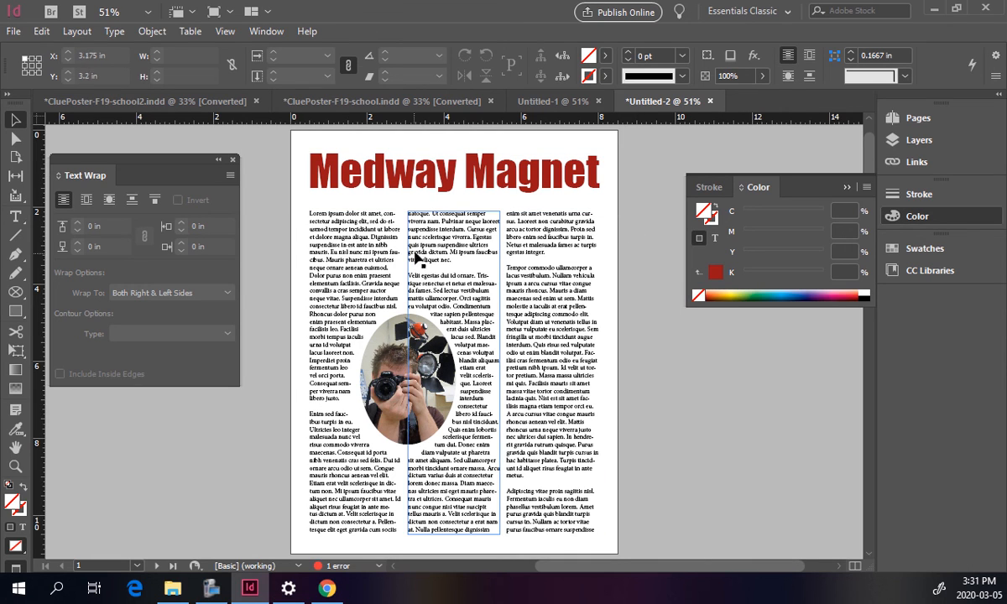
Select the opening paragraphs of text at the top of the second column.
{"action": "double_click", "coordinate": [416, 225]}
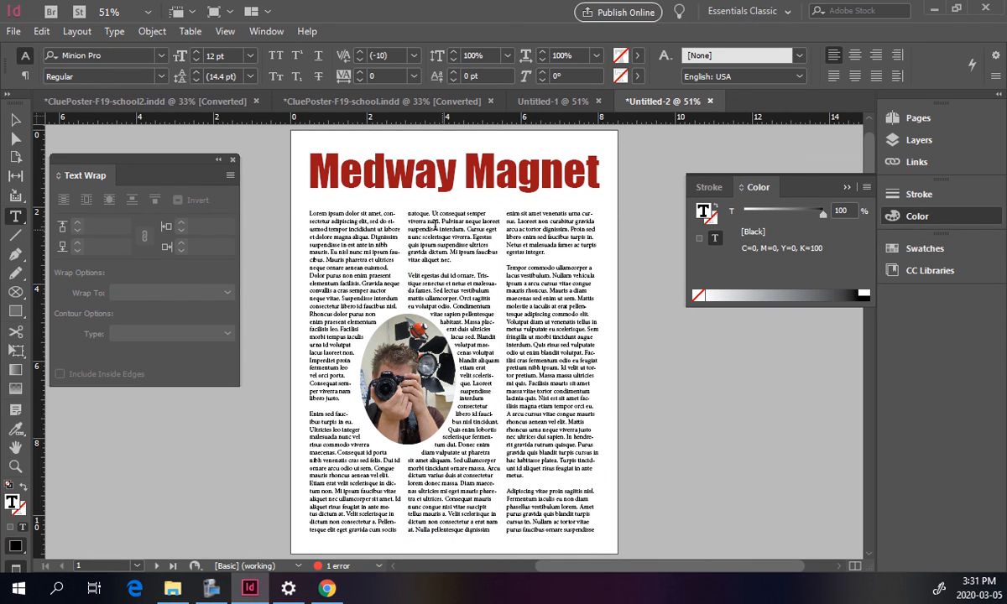
{"action": "left_click_drag", "start_coordinate": [436, 229], "coordinate": [461, 302]}
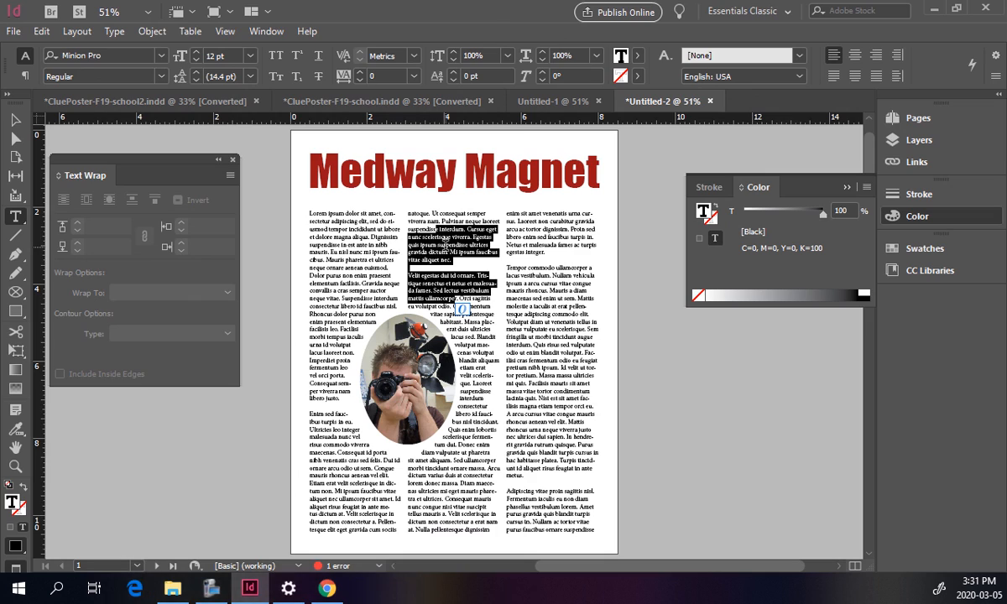